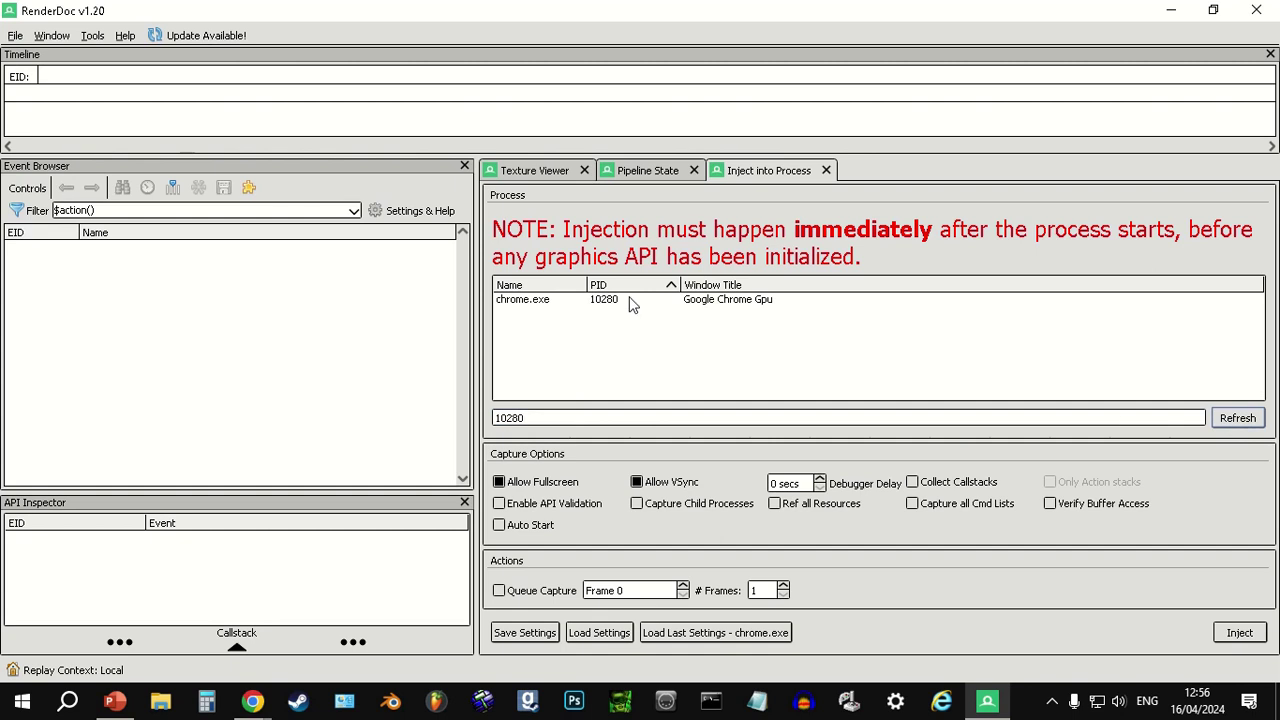
# - Inject RenderDoc into the Google Chrome Gpu process with PID 10280 and dismiss Chrome's GPU start-up message
pyautogui.doubleClick(630, 302)
pyautogui.click(1171, 14)
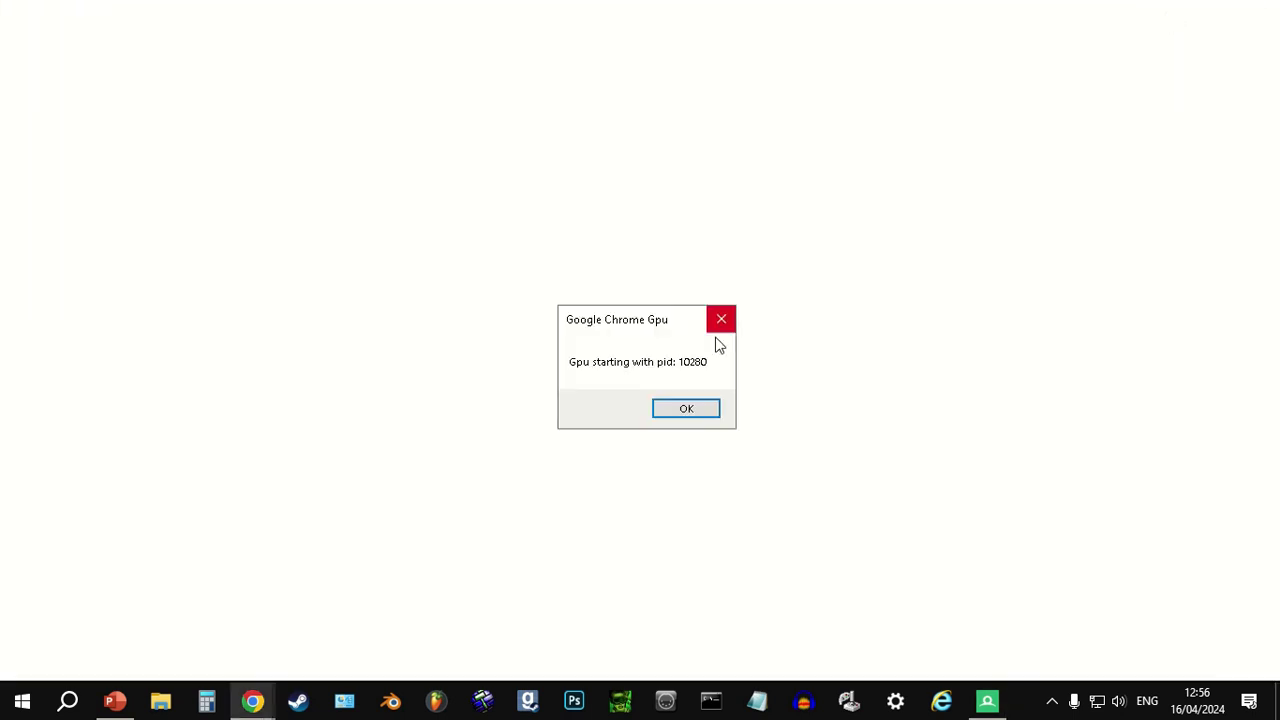
pyautogui.click(706, 409)
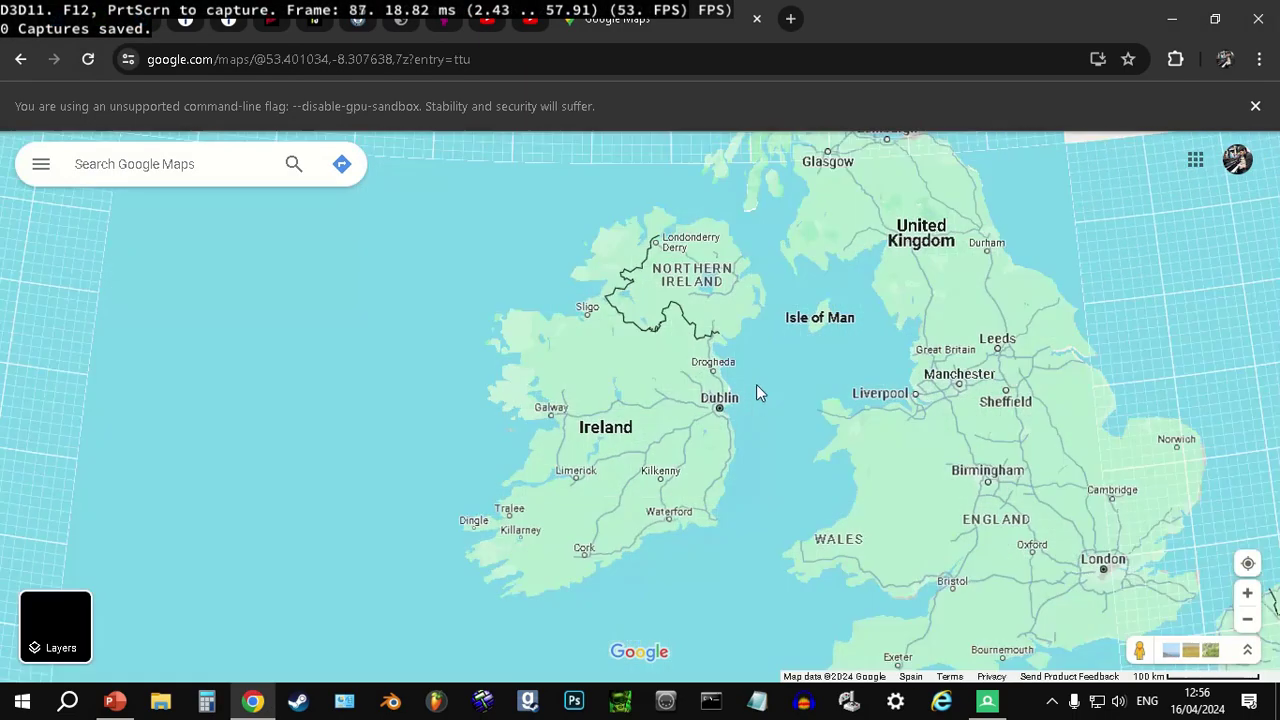
# - Bring Amsterdam into close view on the Google Maps map in Chrome
pyautogui.scroll(-2, 757, 386)
pyautogui.moveTo(757, 386); pyautogui.dragTo(710, 362)
pyautogui.scroll(-1, 660, 368)
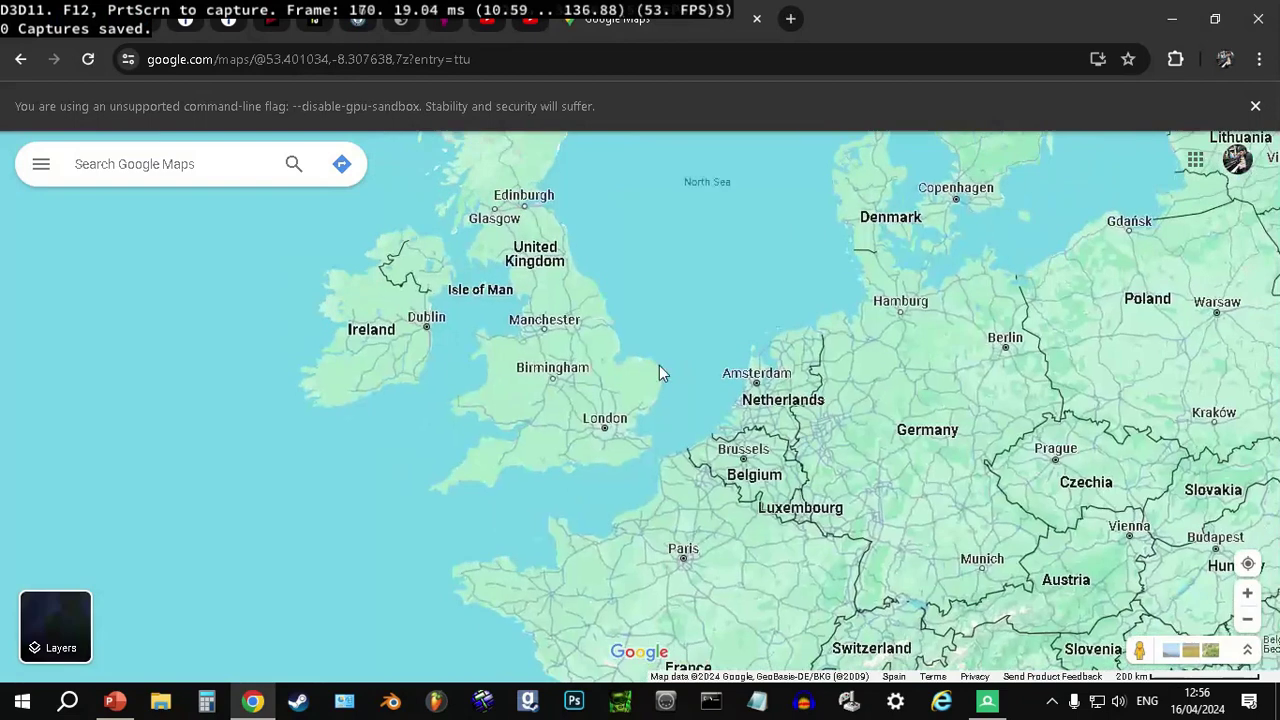
pyautogui.scroll(1, 698, 394)
pyautogui.scroll(5, 697, 393)
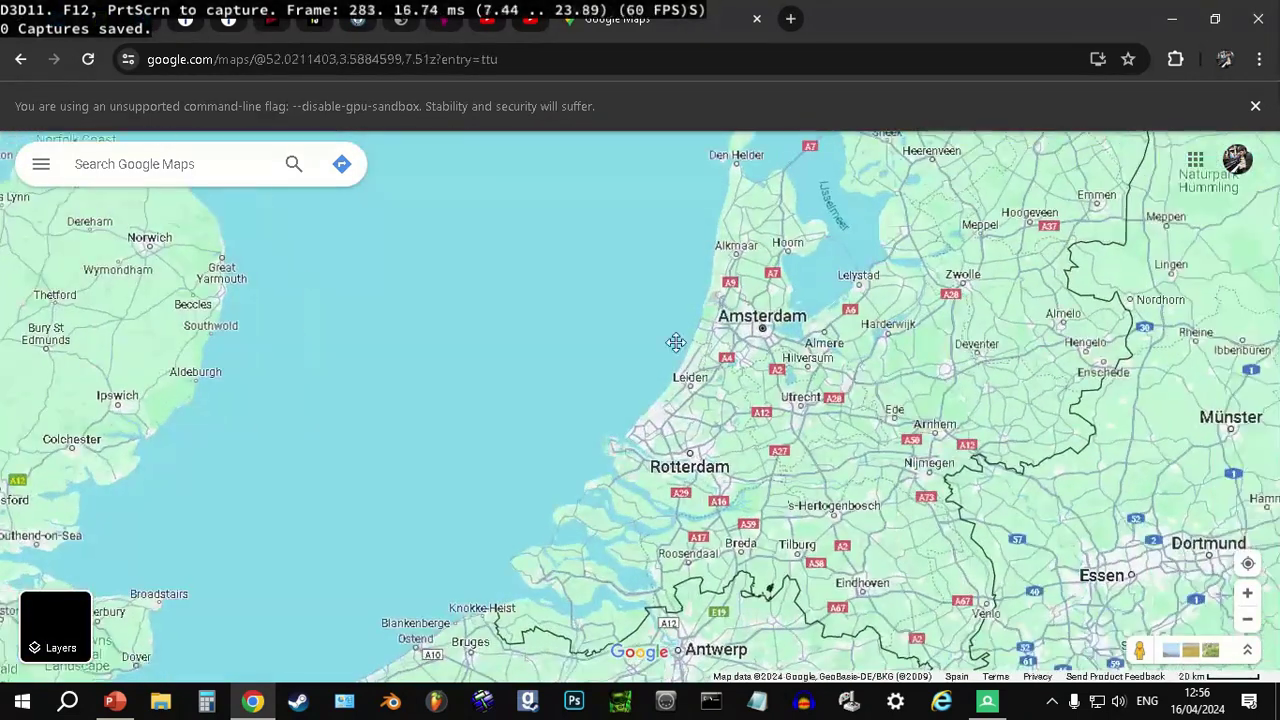
pyautogui.scroll(5, 704, 316)
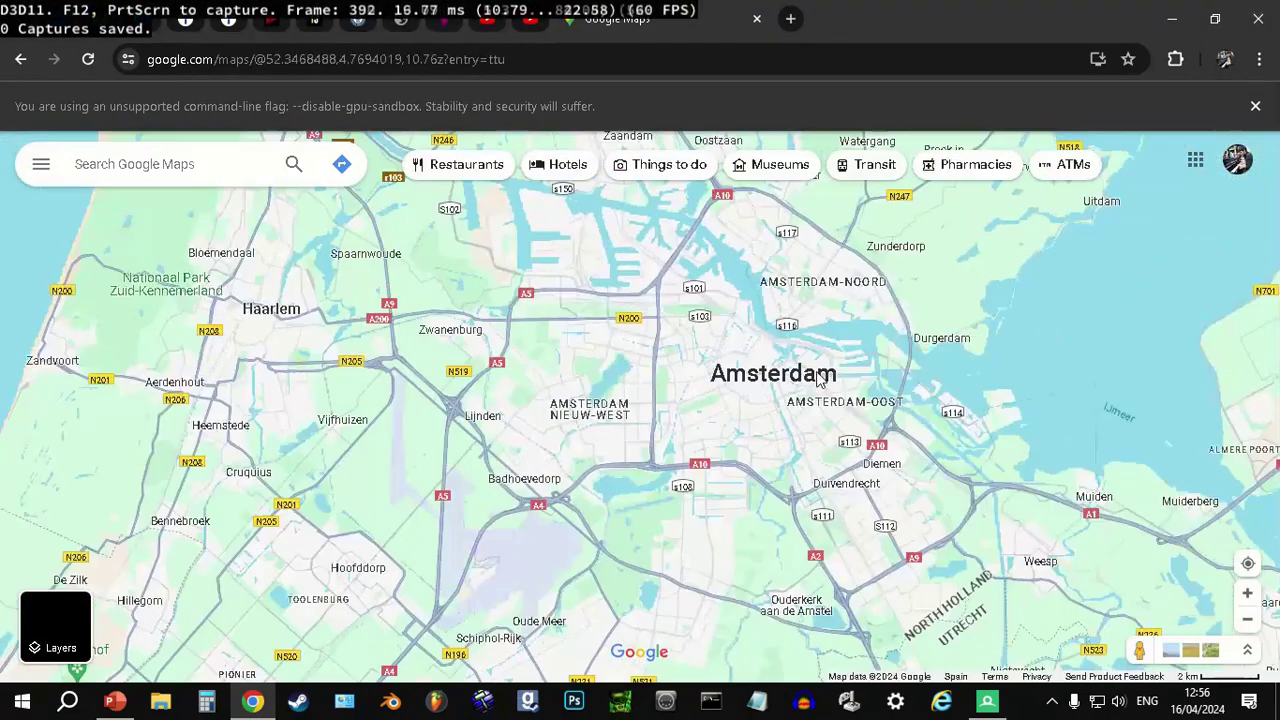
pyautogui.moveTo(749, 289); pyautogui.dragTo(752, 263)
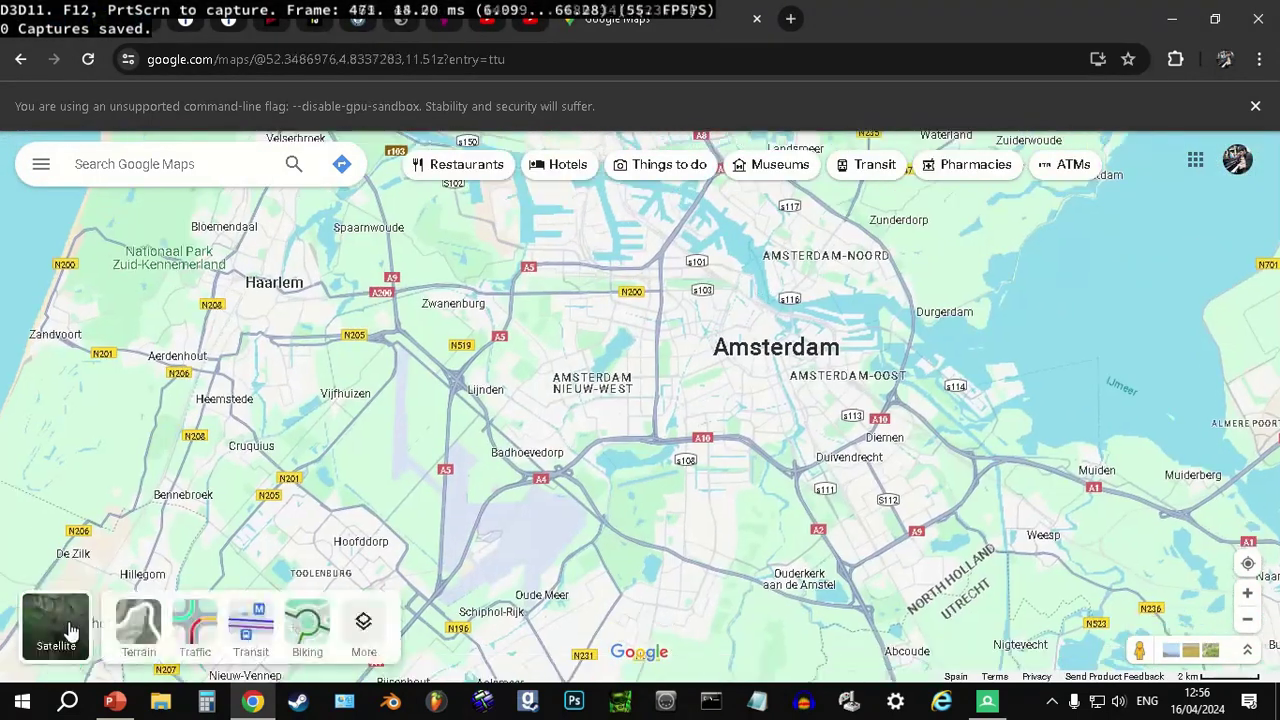
# - Show the Amsterdam map as satellite imagery in a tilted 3D view
pyautogui.click(70, 630)
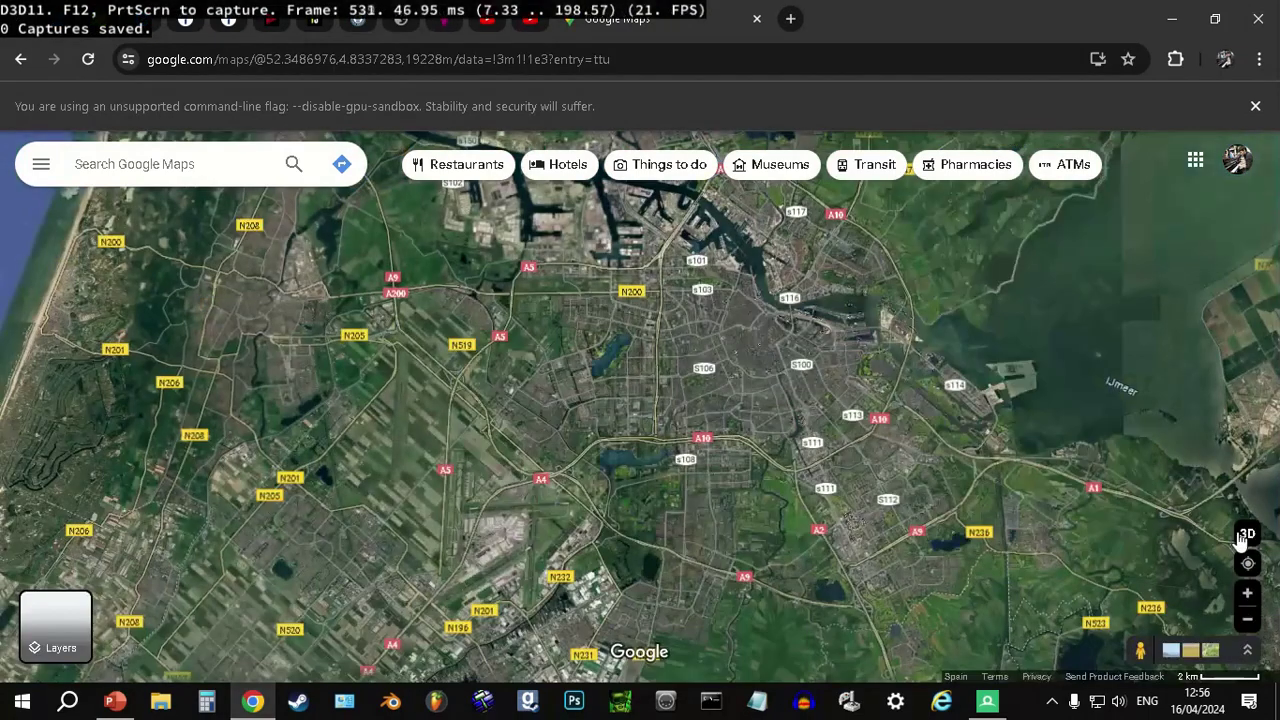
pyautogui.click(1245, 537)
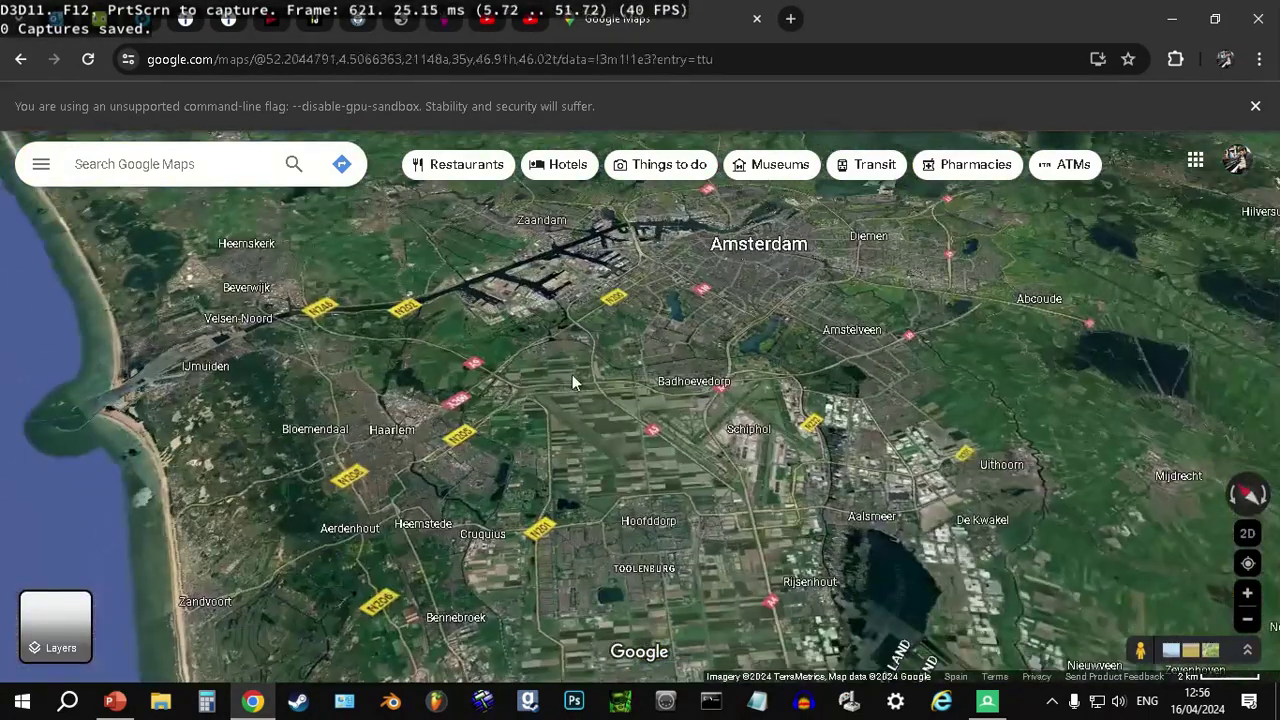
pyautogui.keyDown('ctrl'); pyautogui.moveTo(572, 376); pyautogui.dragTo(591, 457); pyautogui.keyUp('ctrl')
# - Examine the 3D imagery of the ships, docks and storage tanks in the harbour west of Amsterdam
pyautogui.scroll(5, 540, 454)
pyautogui.scroll(5, 591, 465)
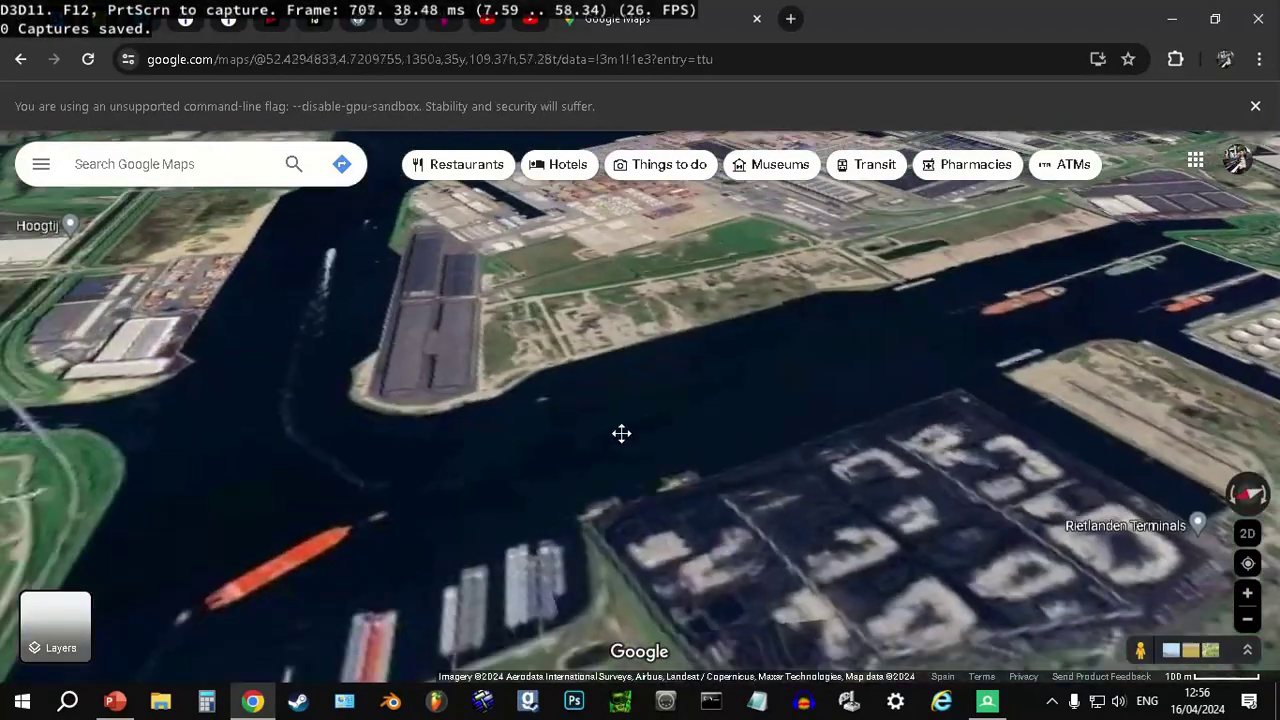
pyautogui.scroll(-3, 630, 420)
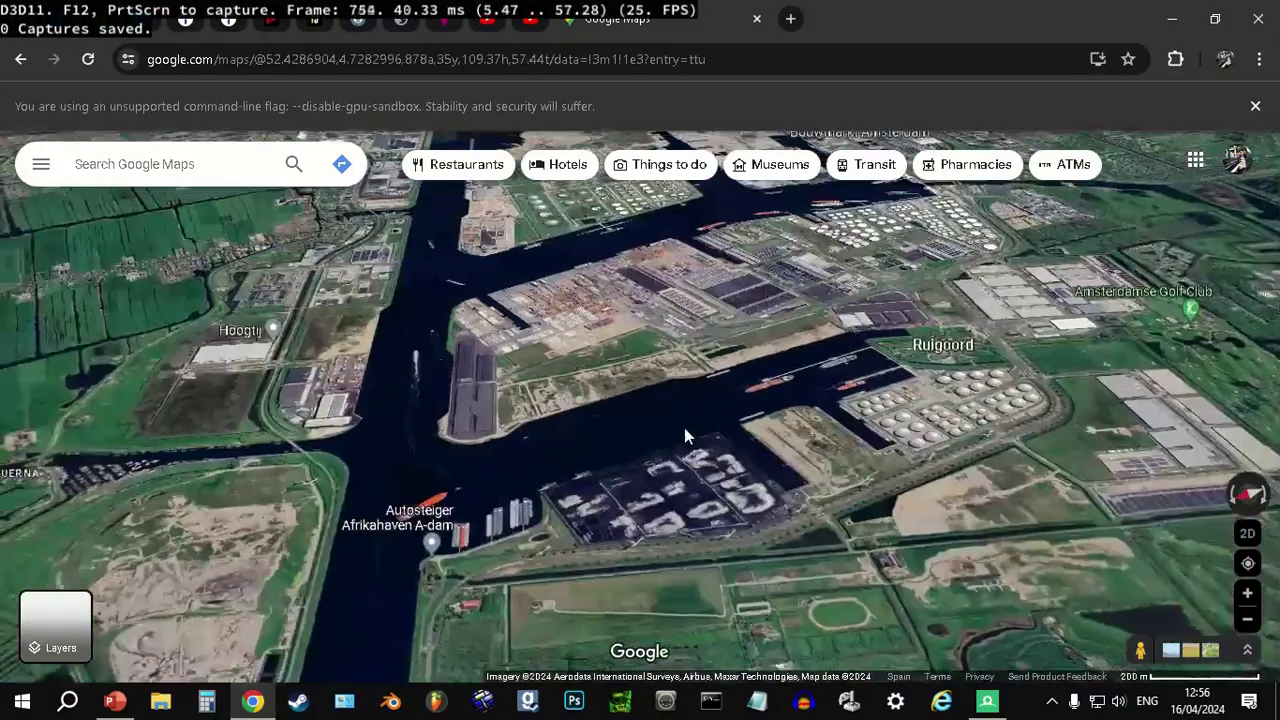
pyautogui.scroll(5, 765, 415)
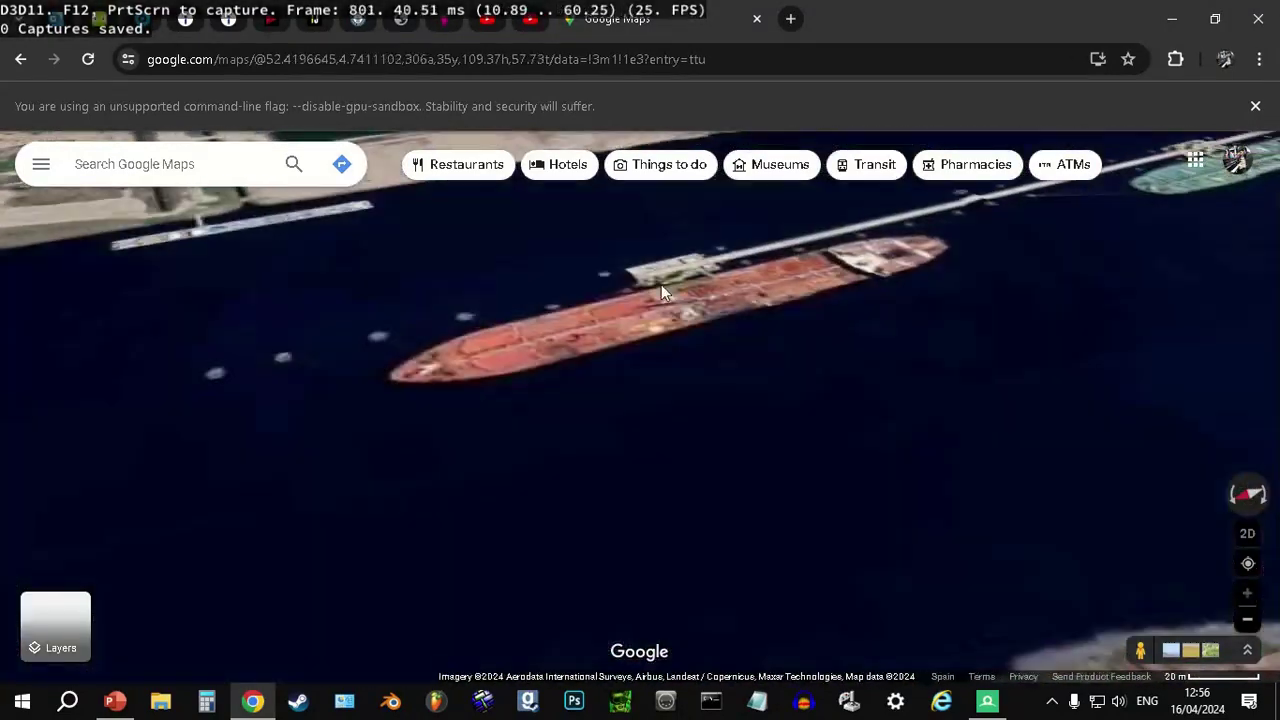
pyautogui.scroll(-5, 700, 405)
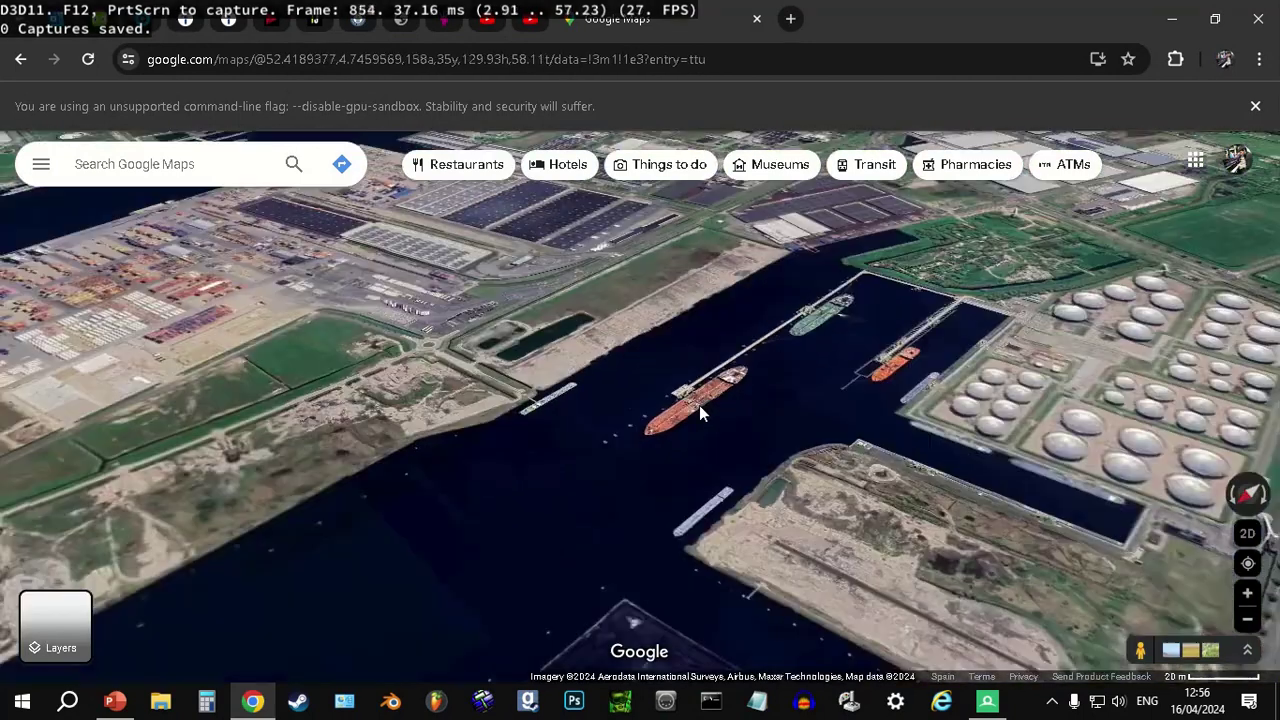
pyautogui.scroll(-5, 687, 398)
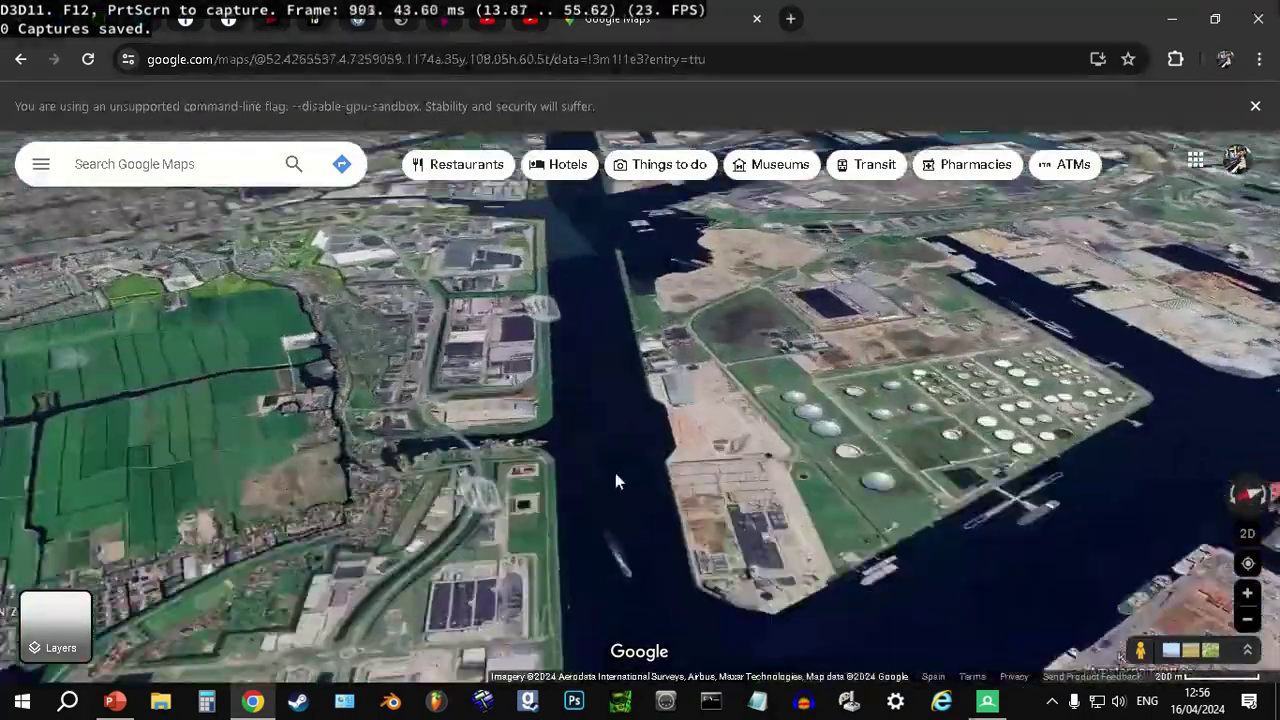
pyautogui.scroll(-3, 643, 390)
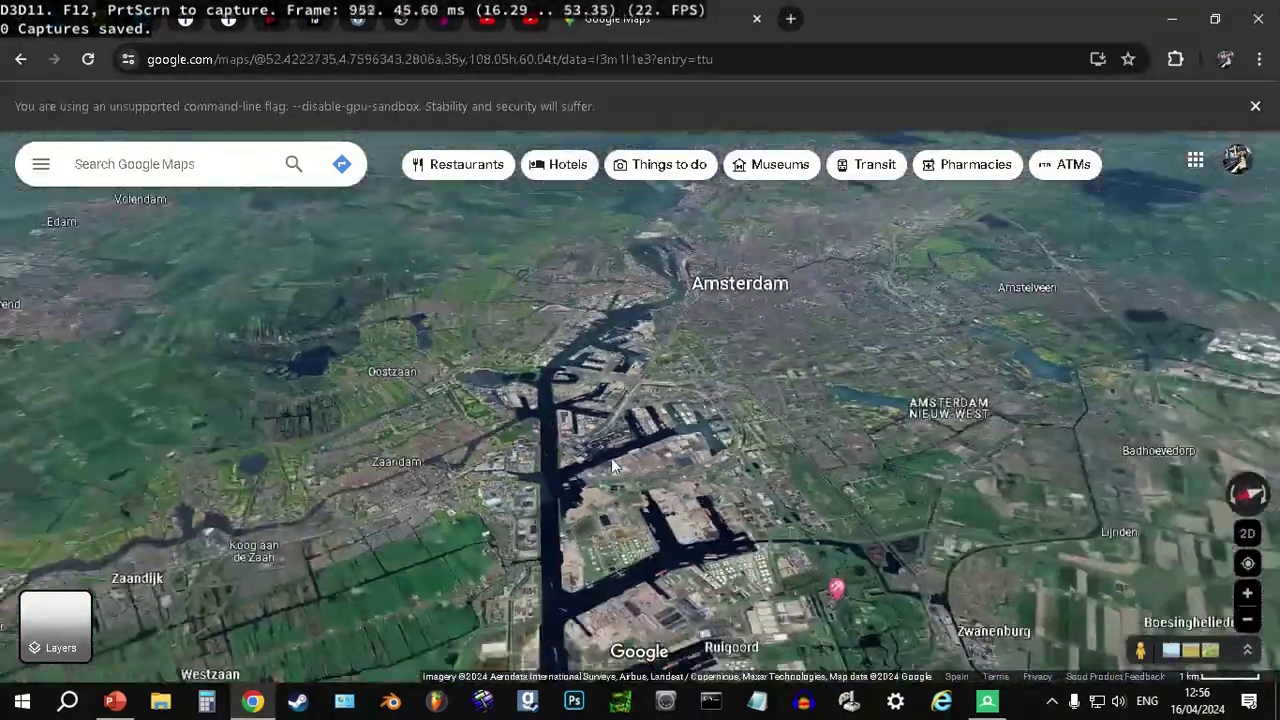
pyautogui.scroll(5, 588, 371)
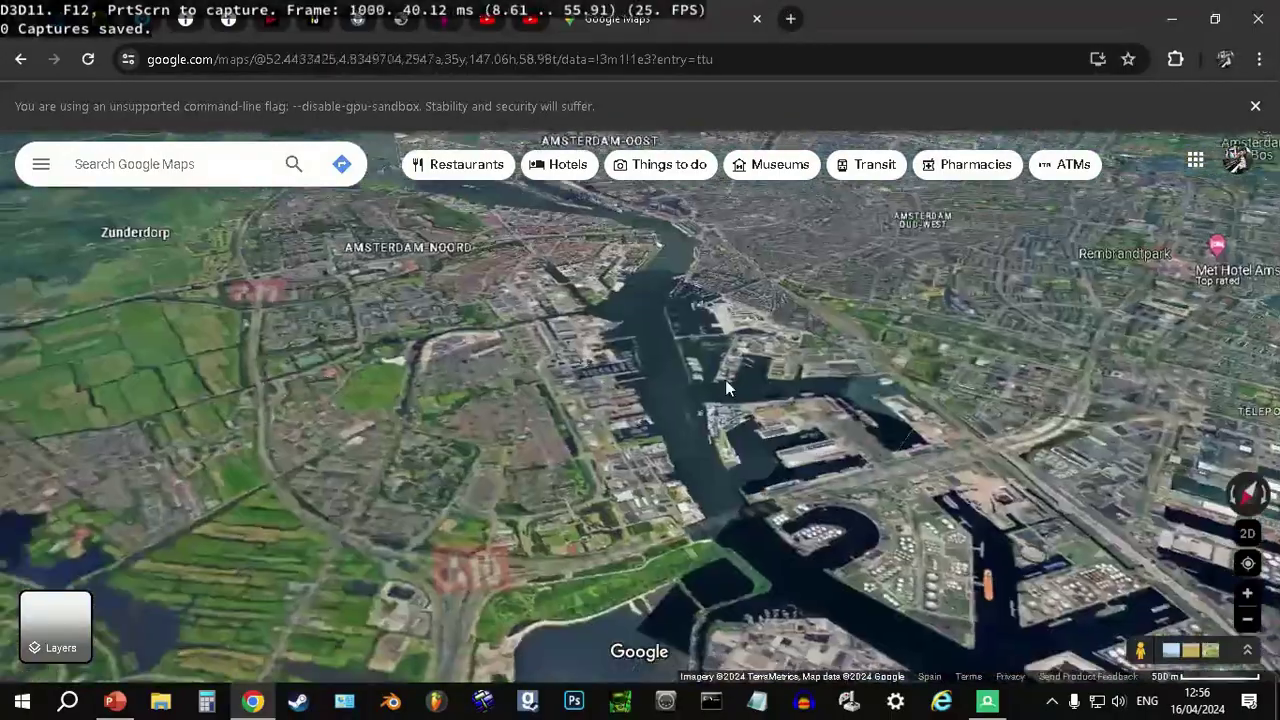
pyautogui.scroll(-3, 632, 409)
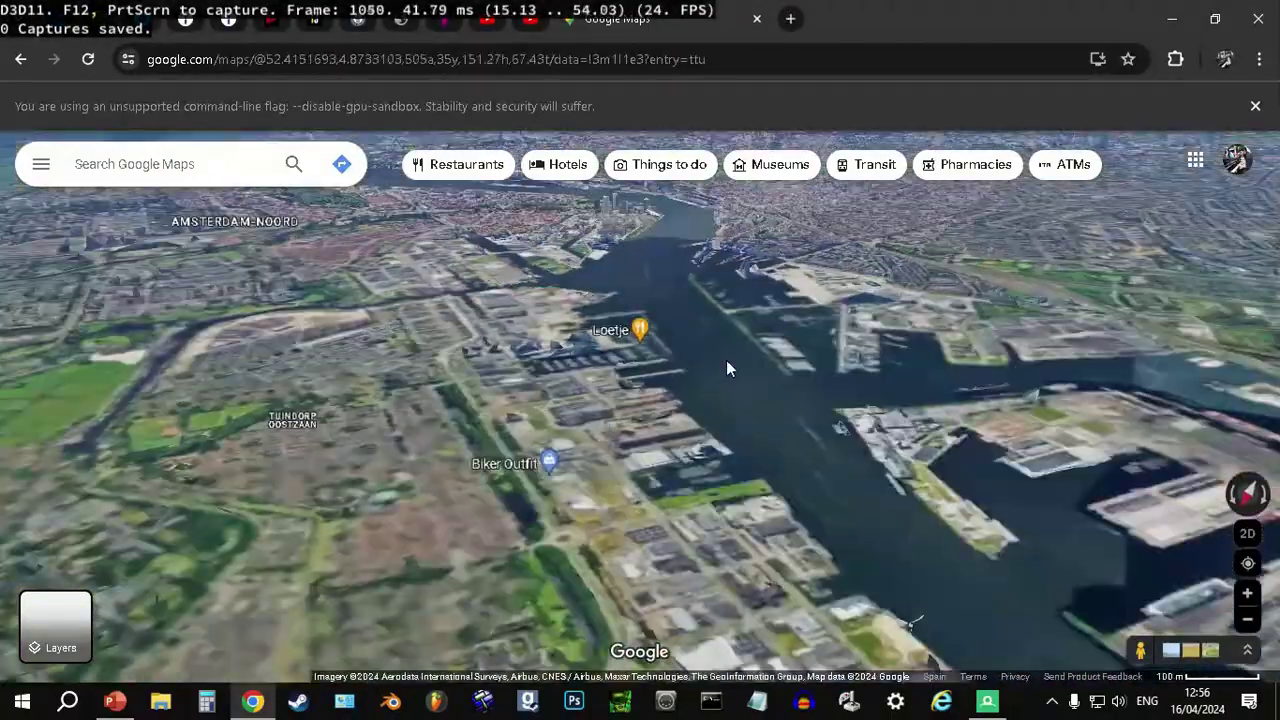
pyautogui.scroll(-2, 543, 400)
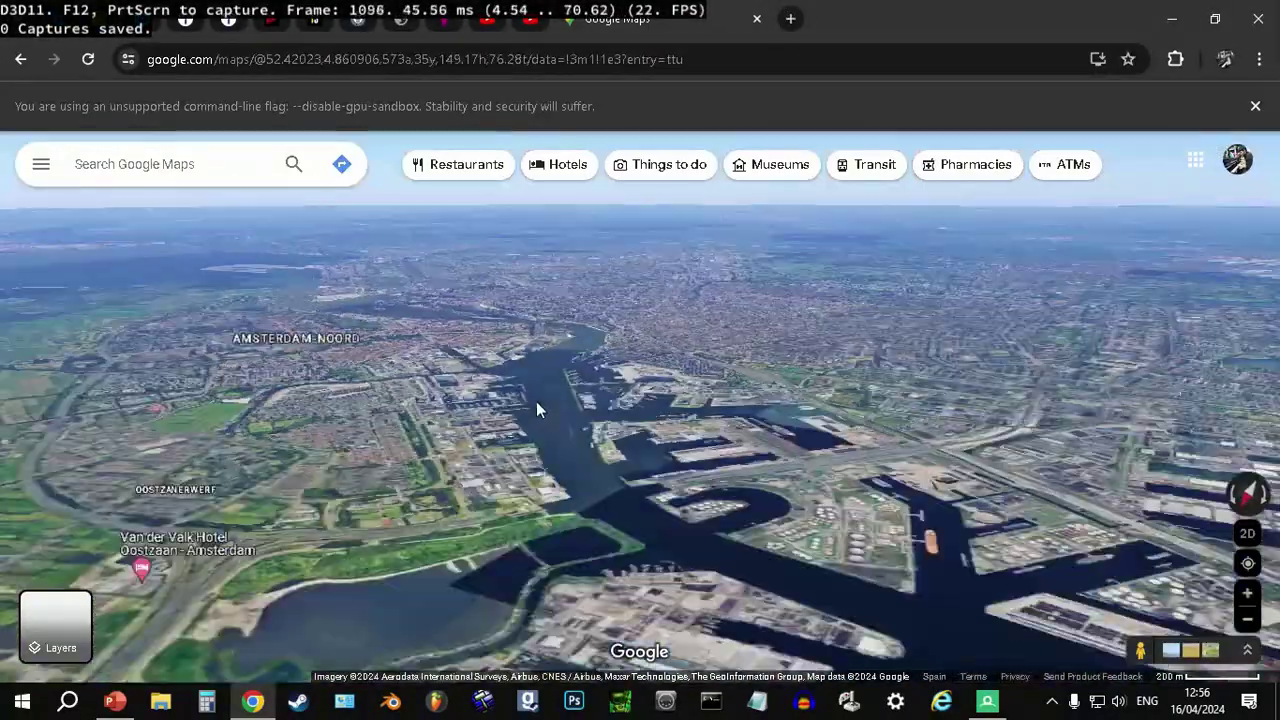
# - Examine the detail of the 3D towers and buildings on the river bank near the Eye Filmmuseum
pyautogui.scroll(5, 543, 426)
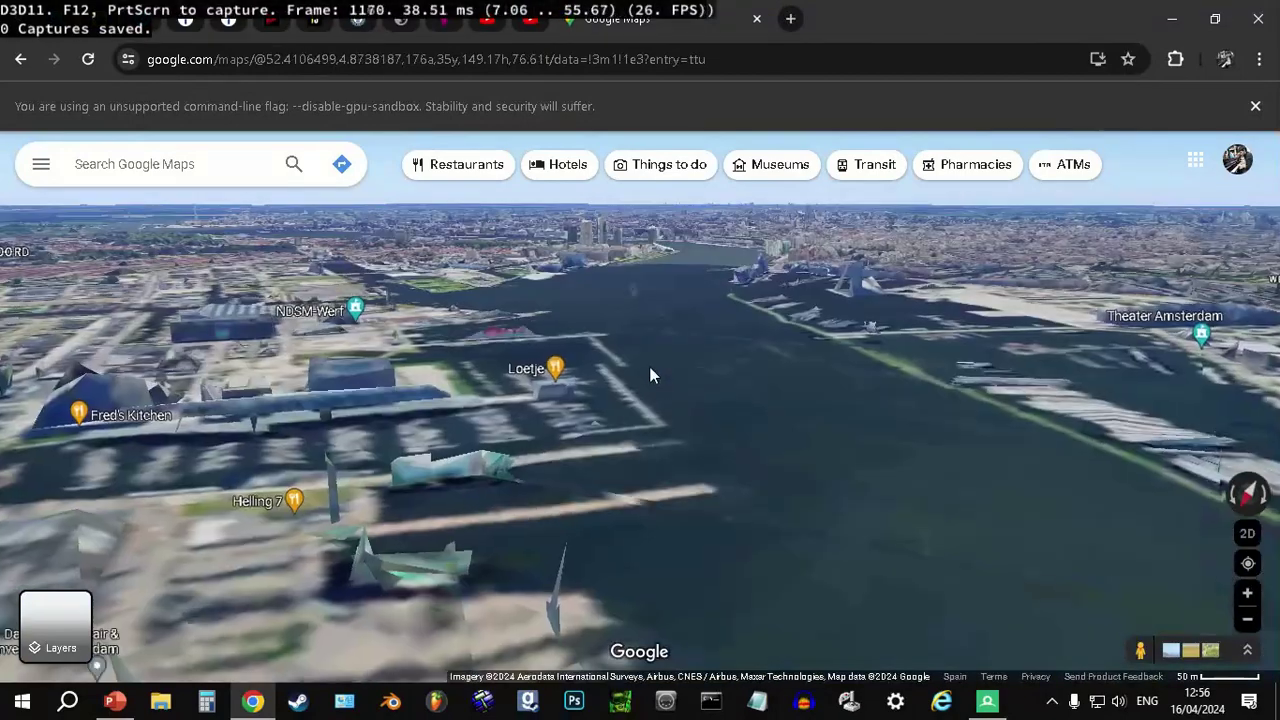
pyautogui.moveTo(649, 367); pyautogui.dragTo(664, 436)
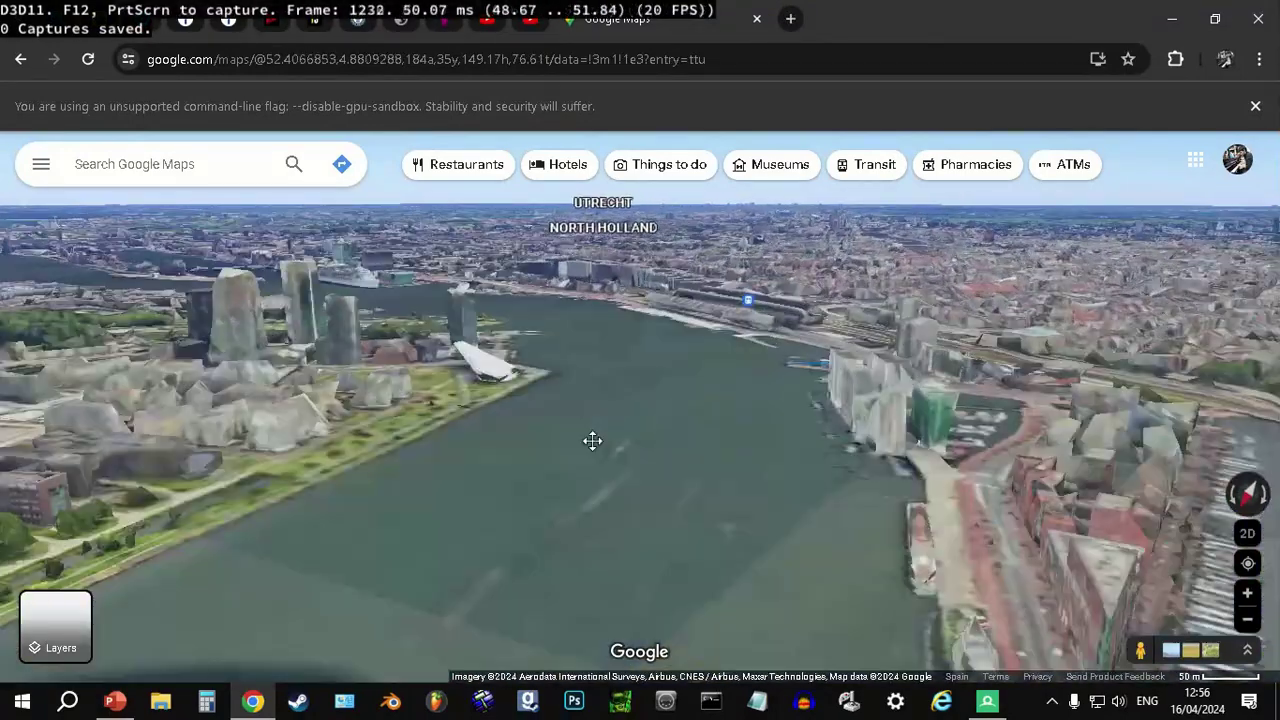
pyautogui.scroll(3, 594, 431)
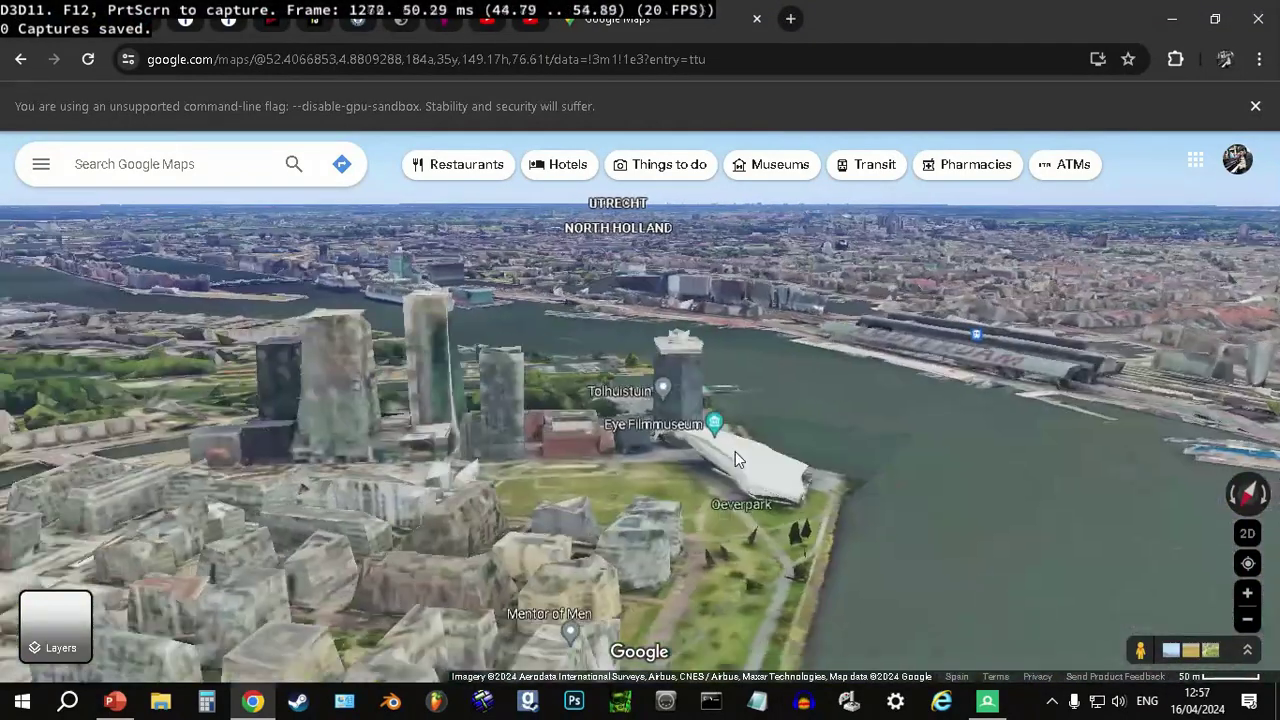
pyautogui.scroll(2, 537, 409)
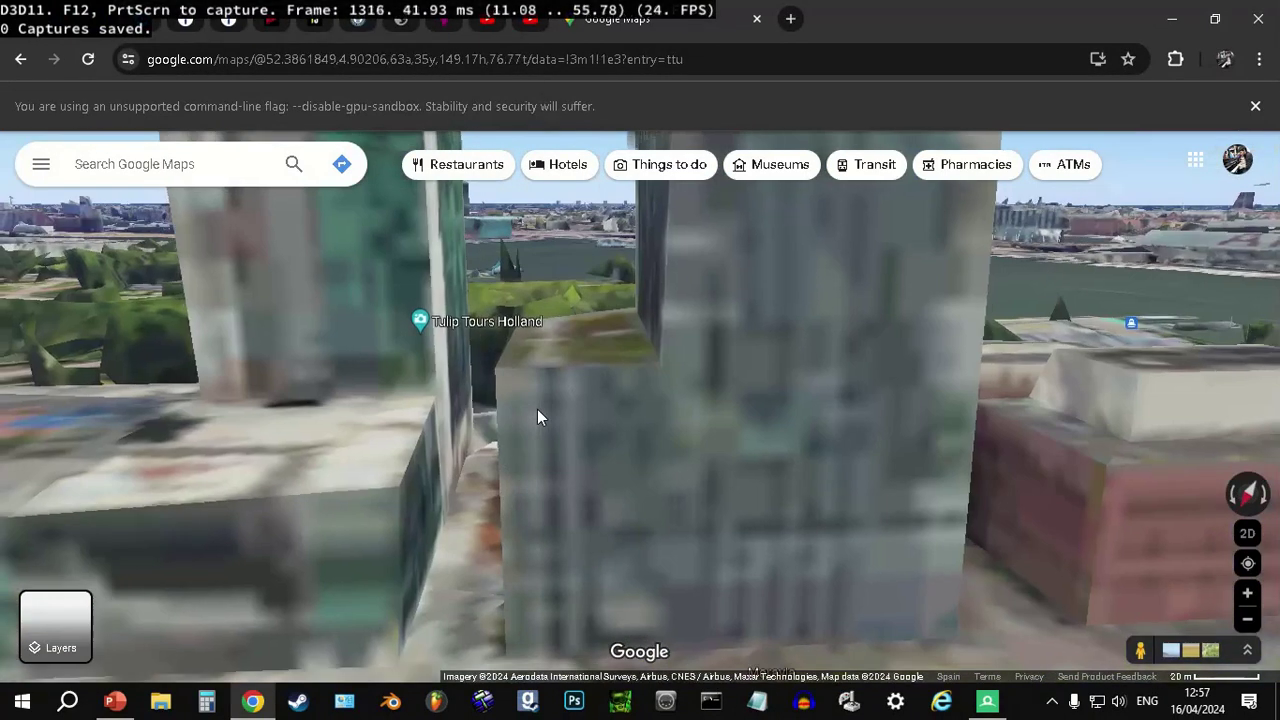
pyautogui.moveTo(629, 416); pyautogui.dragTo(563, 537)
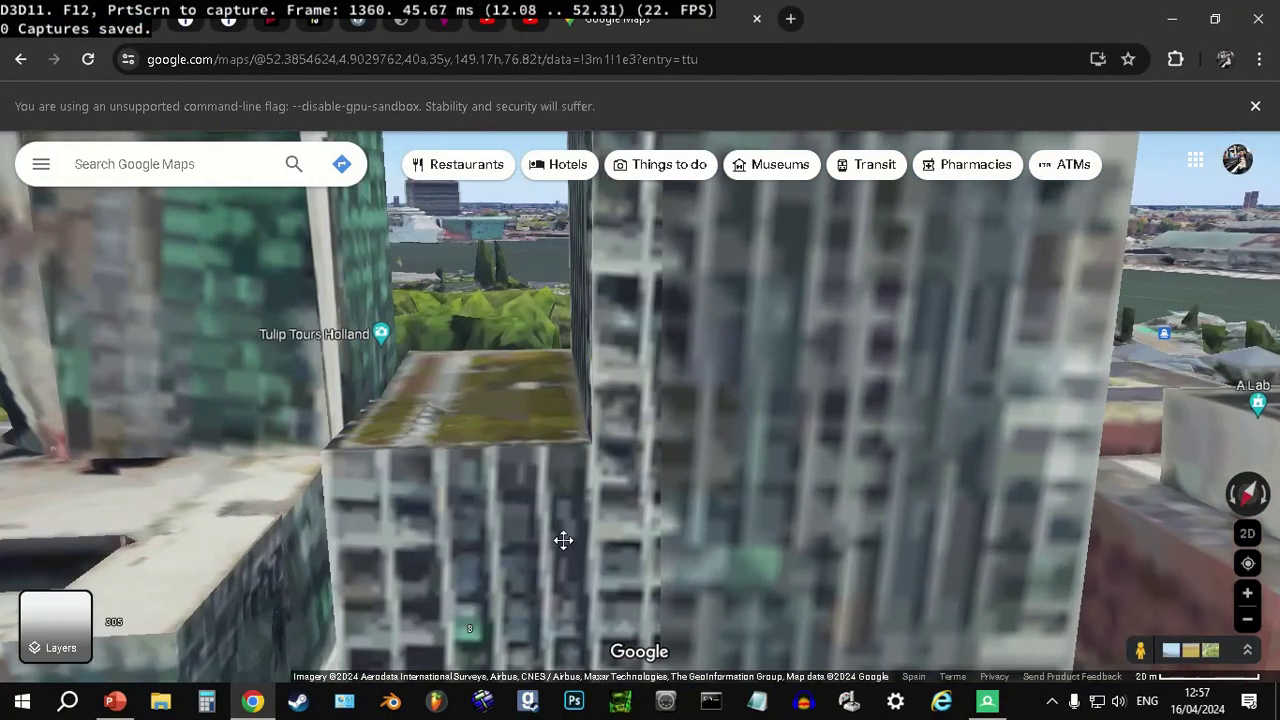
pyautogui.press('Down')
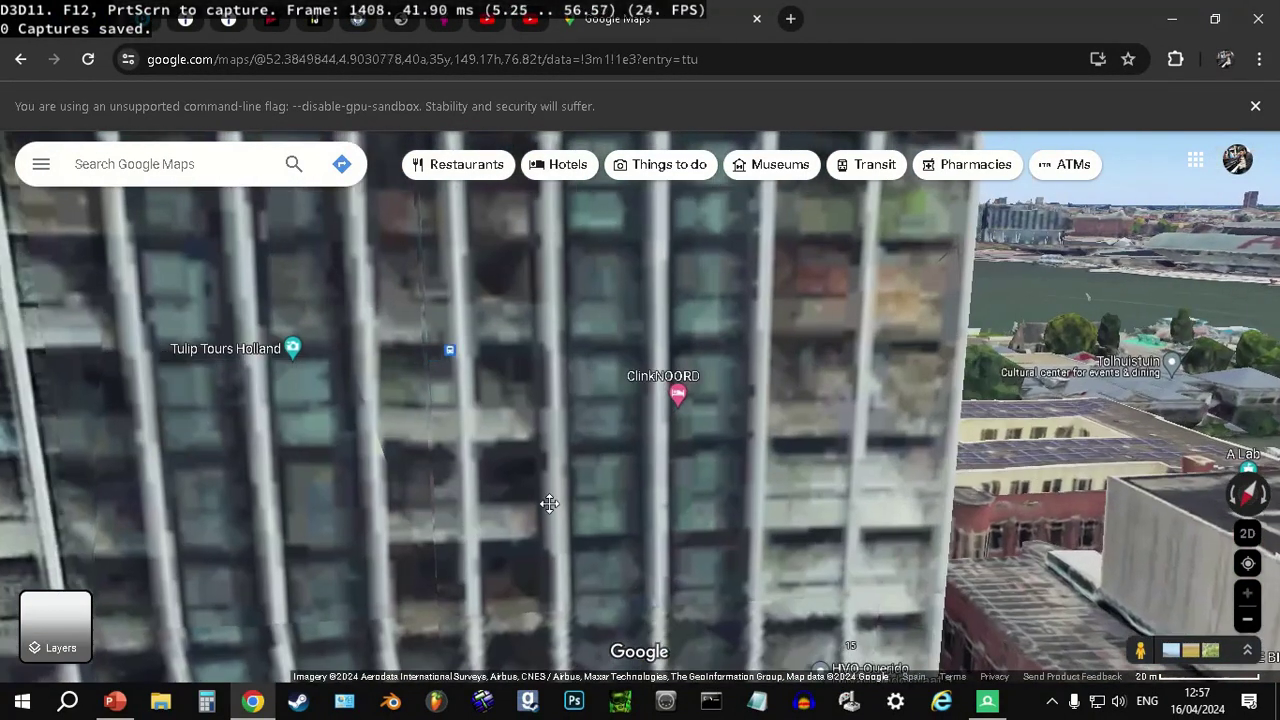
pyautogui.scroll(-3, 485, 486)
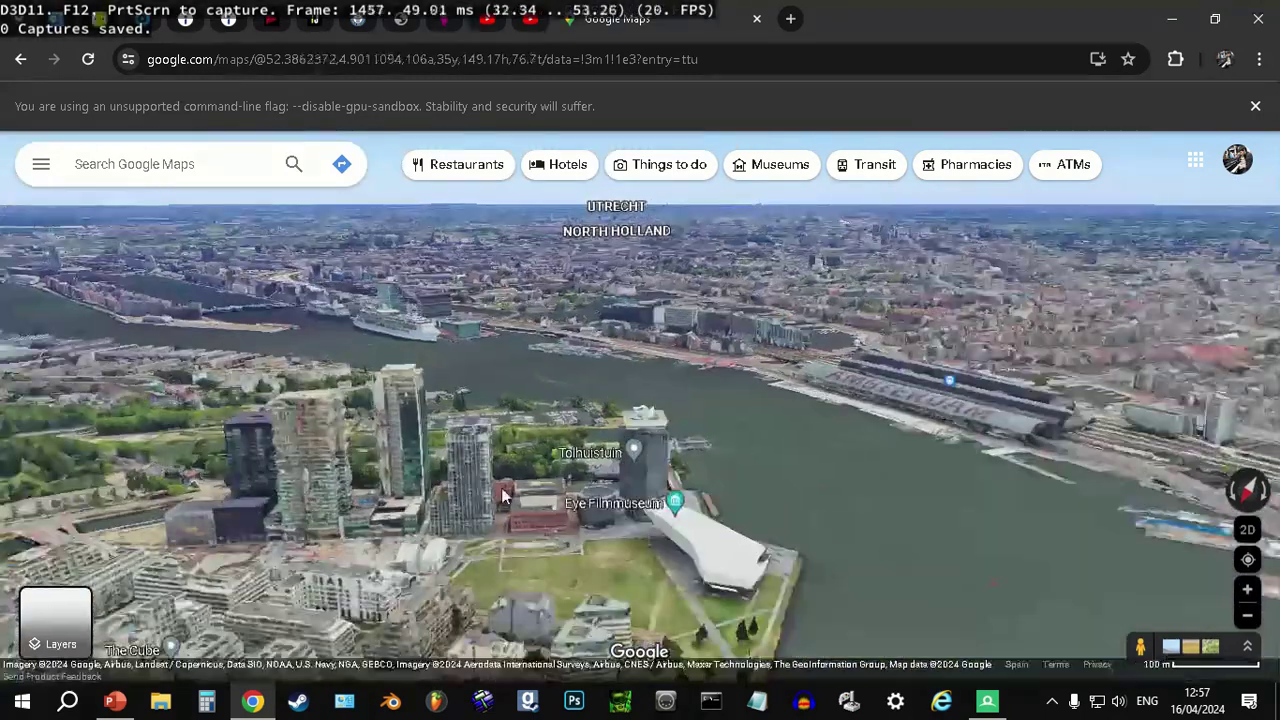
pyautogui.scroll(4, 528, 490)
pyautogui.moveTo(670, 497); pyautogui.dragTo(478, 416)
pyautogui.moveTo(537, 464); pyautogui.dragTo(514, 449)
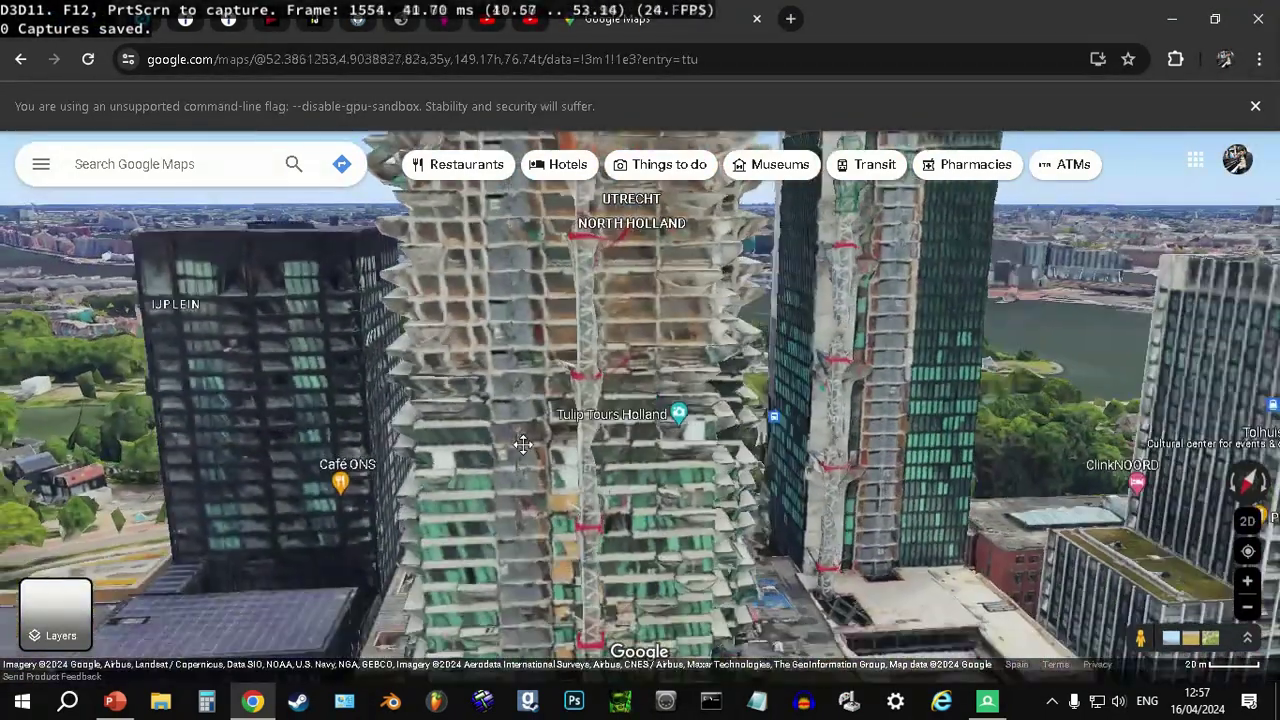
pyautogui.moveTo(592, 442); pyautogui.dragTo(425, 512)
pyautogui.moveTo(450, 449); pyautogui.dragTo(665, 532)
pyautogui.moveTo(768, 537); pyautogui.dragTo(597, 476)
pyautogui.moveTo(644, 425)
pyautogui.mouseDown()
pyautogui.moveTo(522, 434)
pyautogui.moveTo(606, 437)
pyautogui.moveTo(540, 431)
pyautogui.moveTo(500, 382)
pyautogui.moveTo(572, 420)
pyautogui.moveTo(468, 344)
pyautogui.moveTo(194, 298)
pyautogui.moveTo(1146, 294)
pyautogui.moveTo(398, 291)
pyautogui.moveTo(646, 349)
pyautogui.moveTo(759, 355)
pyautogui.moveTo(646, 386)
pyautogui.moveTo(888, 392)
pyautogui.moveTo(940, 380)
pyautogui.moveTo(794, 379)
pyautogui.moveTo(686, 427)
pyautogui.moveTo(500, 391)
pyautogui.moveTo(675, 355)
pyautogui.moveTo(589, 426)
pyautogui.moveTo(380, 408)
pyautogui.moveTo(243, 431)
pyautogui.moveTo(557, 408)
pyautogui.moveTo(273, 395)
pyautogui.moveTo(669, 378)
pyautogui.moveTo(571, 380)
pyautogui.moveTo(630, 387)
pyautogui.moveTo(617, 443)
pyautogui.moveTo(706, 451)
pyautogui.moveTo(674, 400)
pyautogui.moveTo(628, 401)
pyautogui.moveTo(734, 394)
pyautogui.moveTo(696, 383)
pyautogui.moveTo(601, 398)
pyautogui.moveTo(739, 440)
pyautogui.moveTo(554, 466)
pyautogui.moveTo(658, 411)
pyautogui.mouseUp()
# - Examine the 3D buildings and trees around the Papiermolensluis canal area and Barentszplein for a suitable scene
pyautogui.scroll(3, 602, 431)
pyautogui.scroll(-5, 625, 412)
pyautogui.scroll(4, 706, 451)
pyautogui.scroll(-3, 739, 440)
pyautogui.scroll(3, 503, 468)
pyautogui.moveTo(503, 468); pyautogui.dragTo(628, 530)
pyautogui.scroll(3, 607, 439)
pyautogui.moveTo(567, 376); pyautogui.dragTo(533, 499)
pyautogui.scroll(-3, 533, 499)
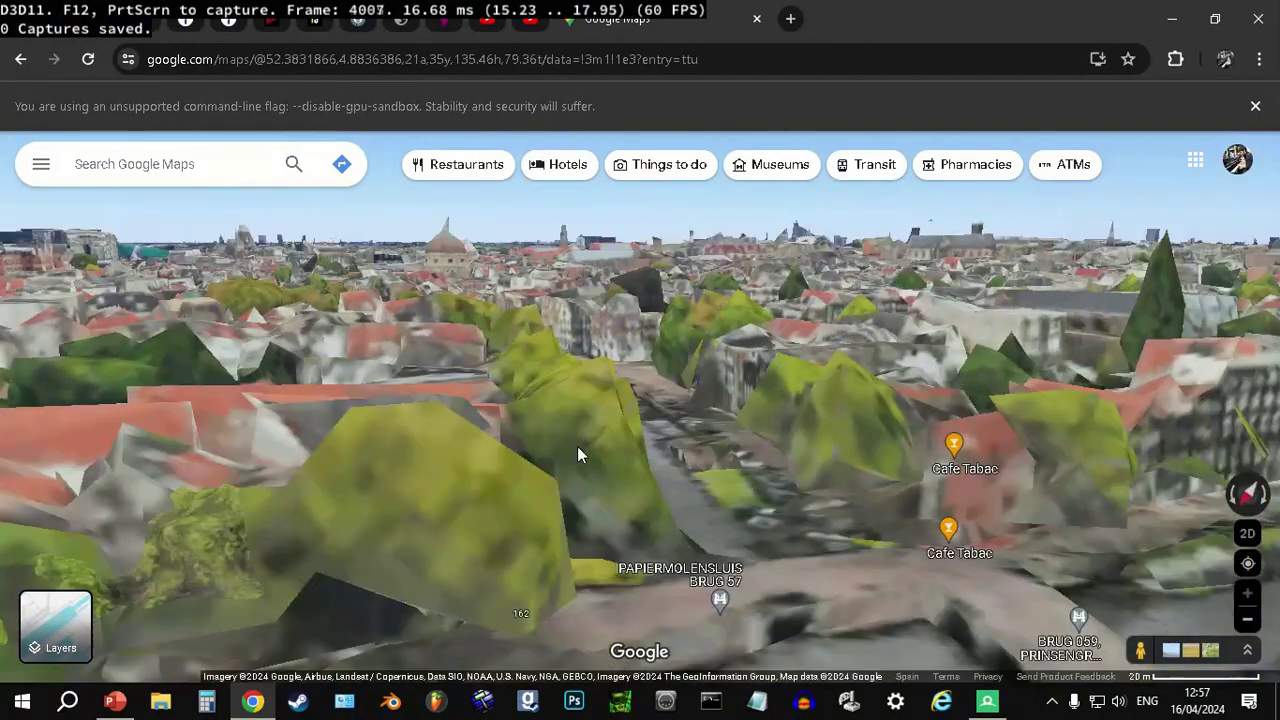
pyautogui.scroll(-2, 577, 446)
pyautogui.moveTo(460, 471); pyautogui.dragTo(531, 424)
pyautogui.scroll(-3, 470, 418)
pyautogui.scroll(4, 704, 476)
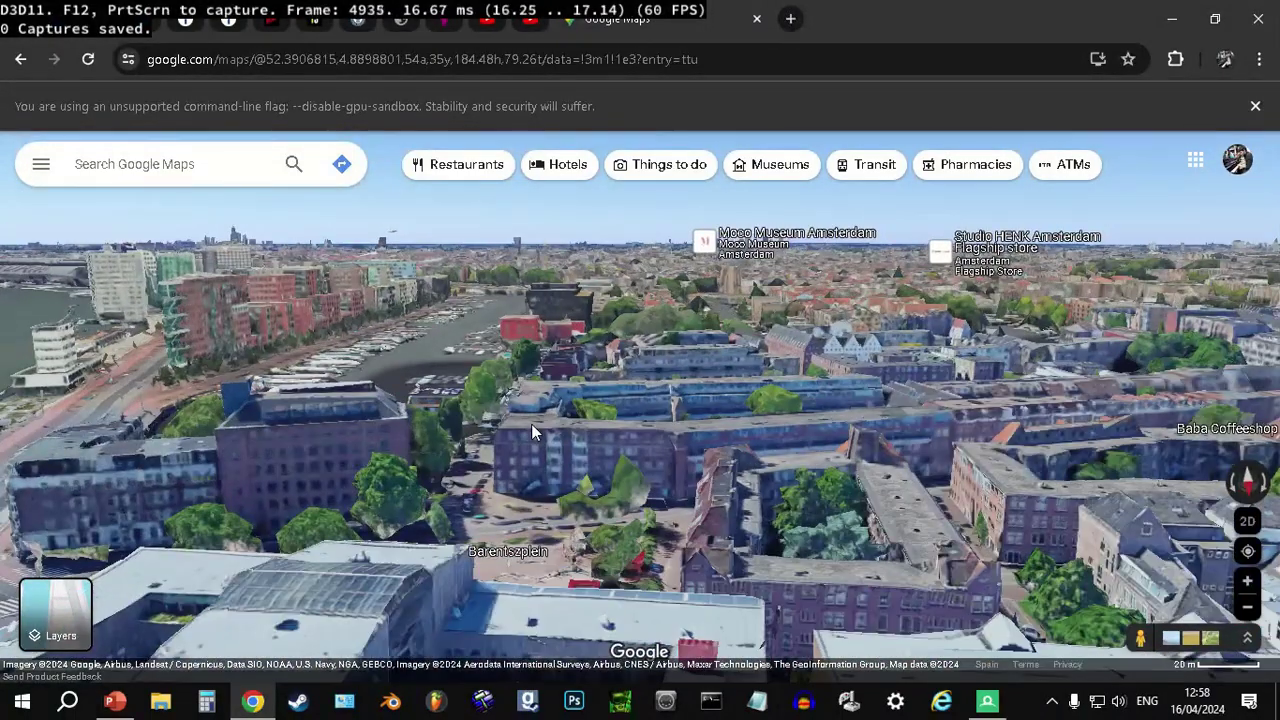
pyautogui.moveTo(531, 424); pyautogui.dragTo(462, 378)
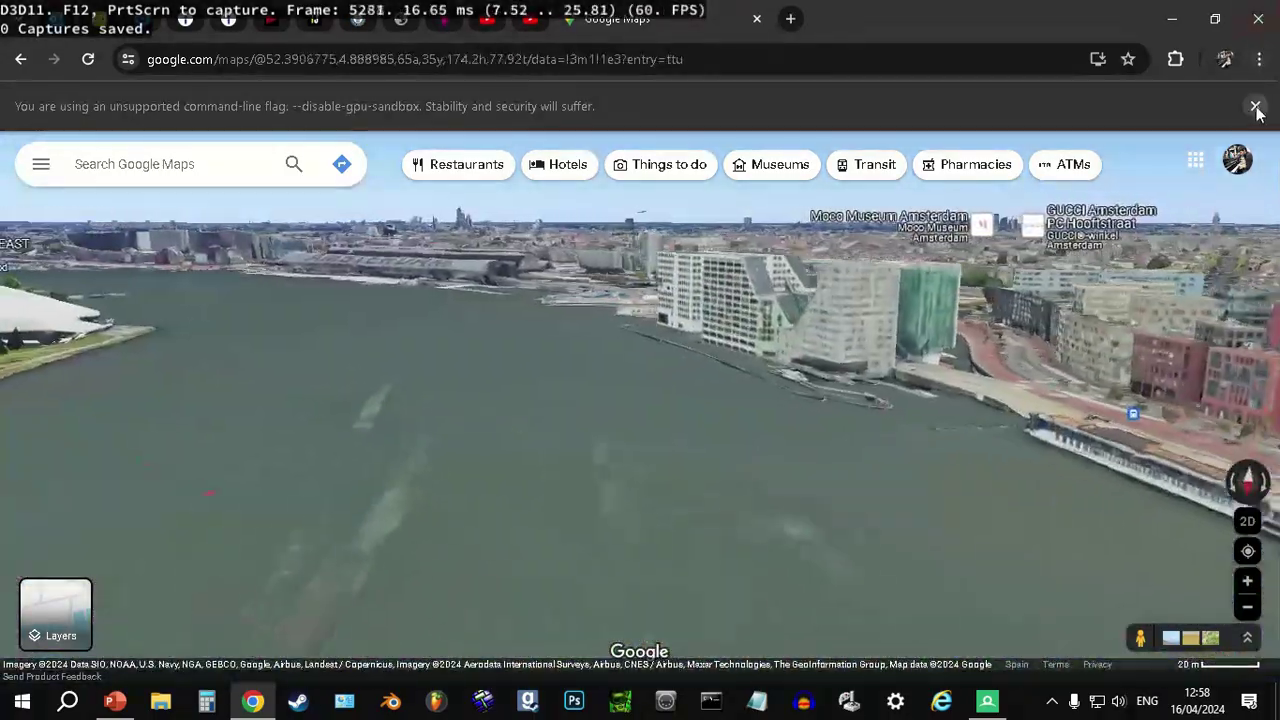
# - Dismiss the unsupported command-line flag warning and frame the Eye Filmmuseum, the neighbouring towers and the river in 3D
pyautogui.click(1255, 106)
pyautogui.moveTo(330, 270); pyautogui.dragTo(741, 418)
pyautogui.scroll(-3, 765, 404)
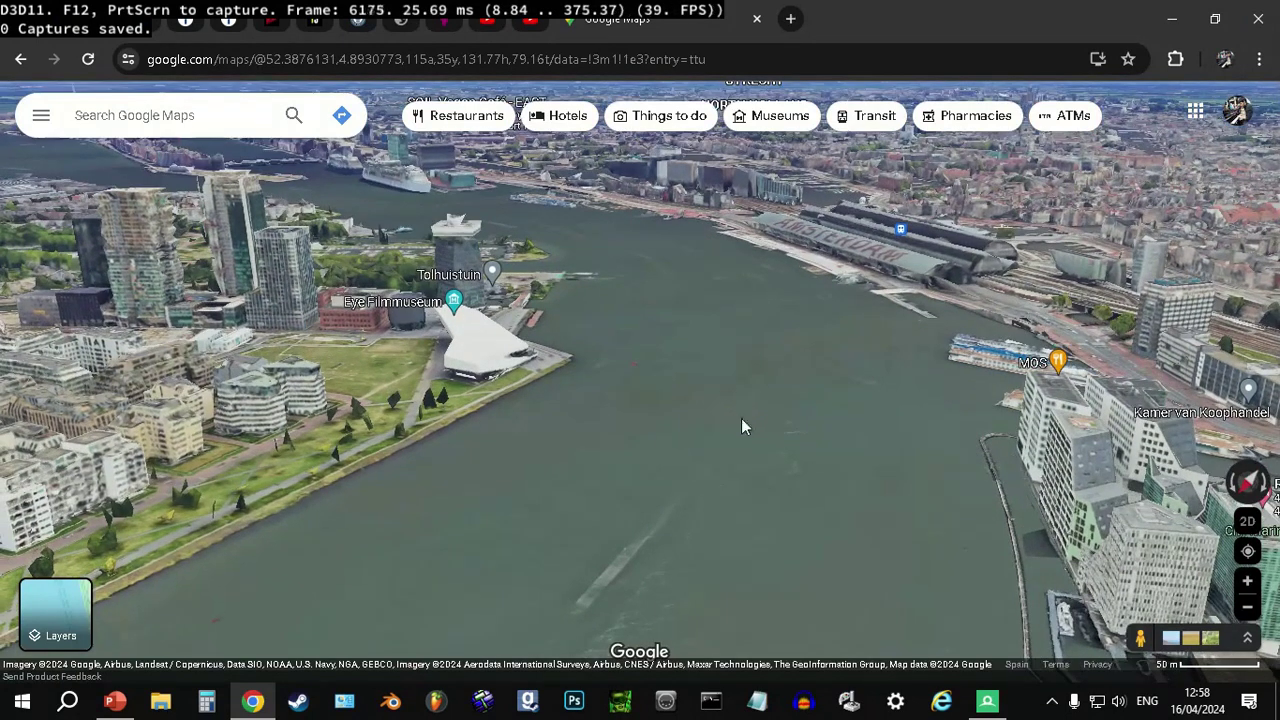
pyautogui.scroll(1, 736, 373)
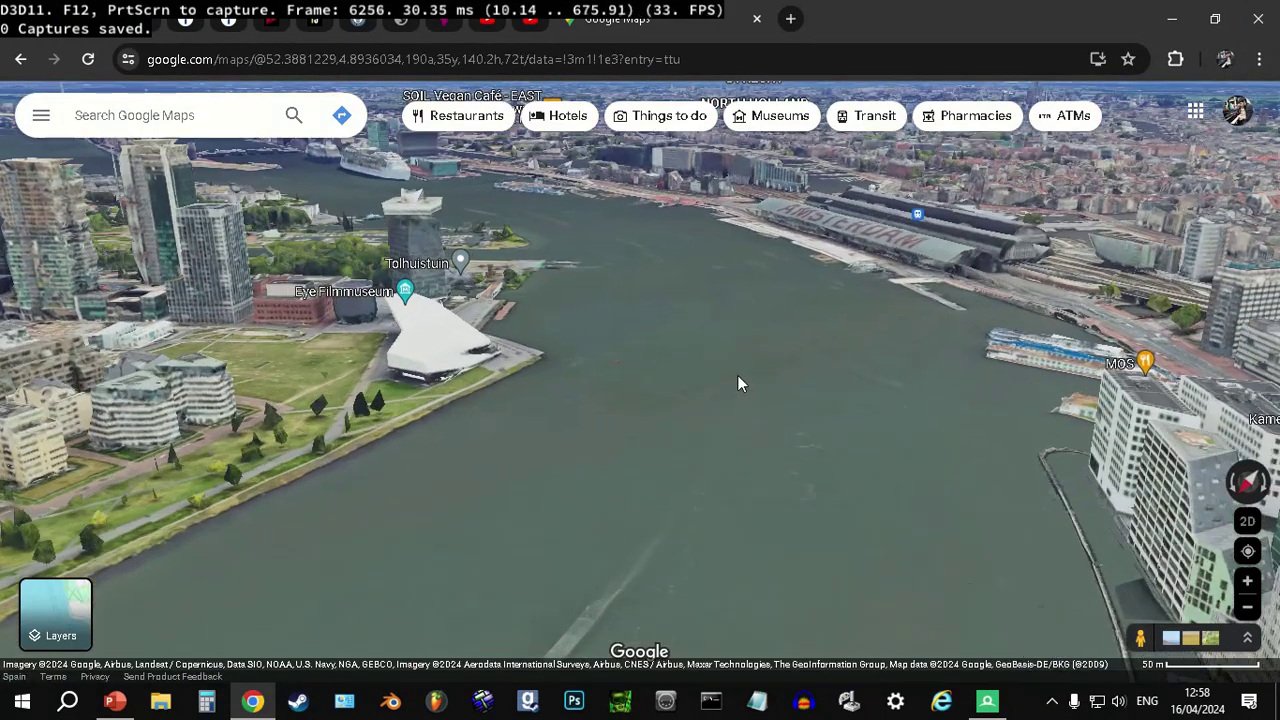
pyautogui.moveTo(737, 375); pyautogui.dragTo(863, 474)
pyautogui.scroll(-1, 742, 415)
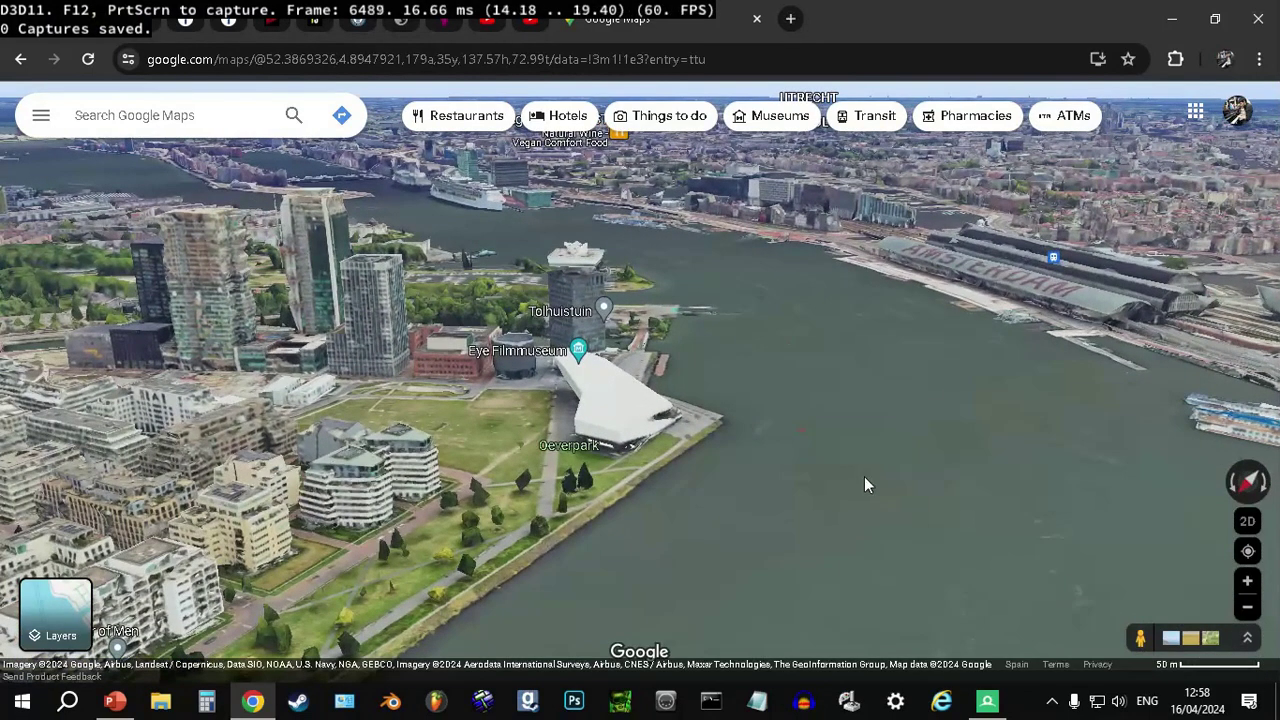
pyautogui.scroll(1, 831, 455)
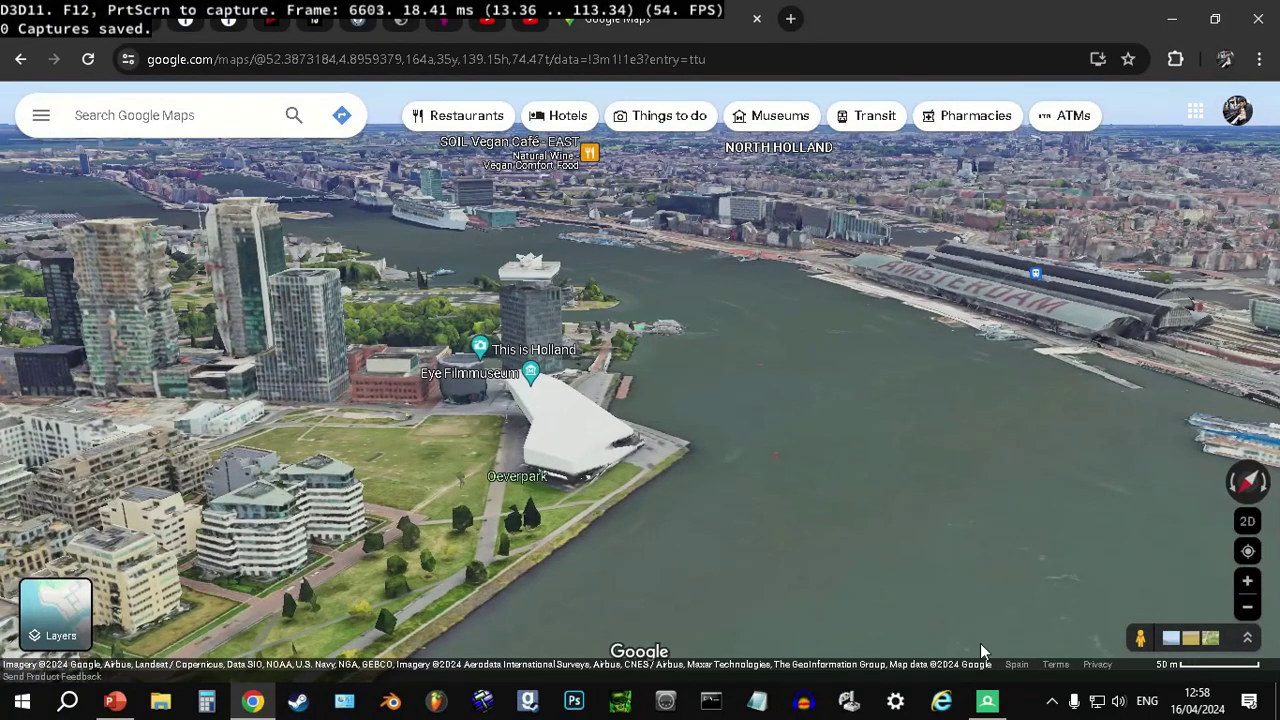
# - Check the chrome process connection in RenderDoc and capture a frame of the 3D map from Chrome
pyautogui.moveTo(999, 706)
pyautogui.click(987, 701)
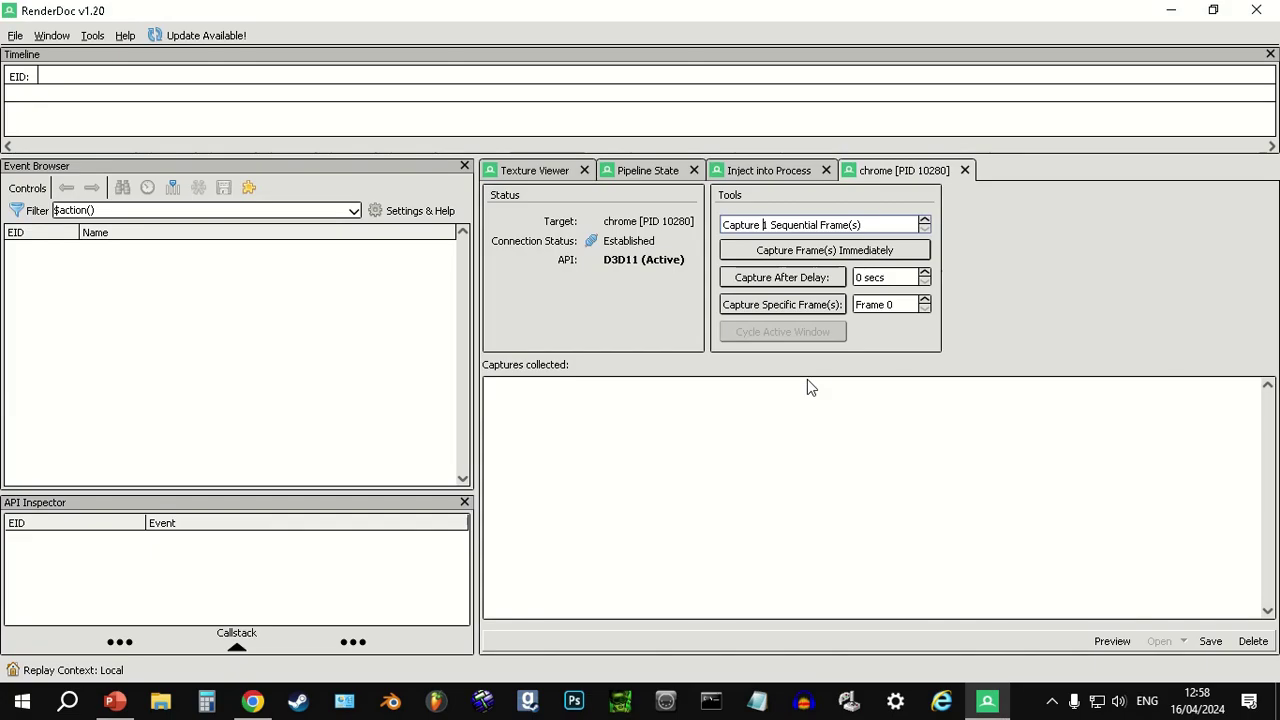
pyautogui.click(272, 702)
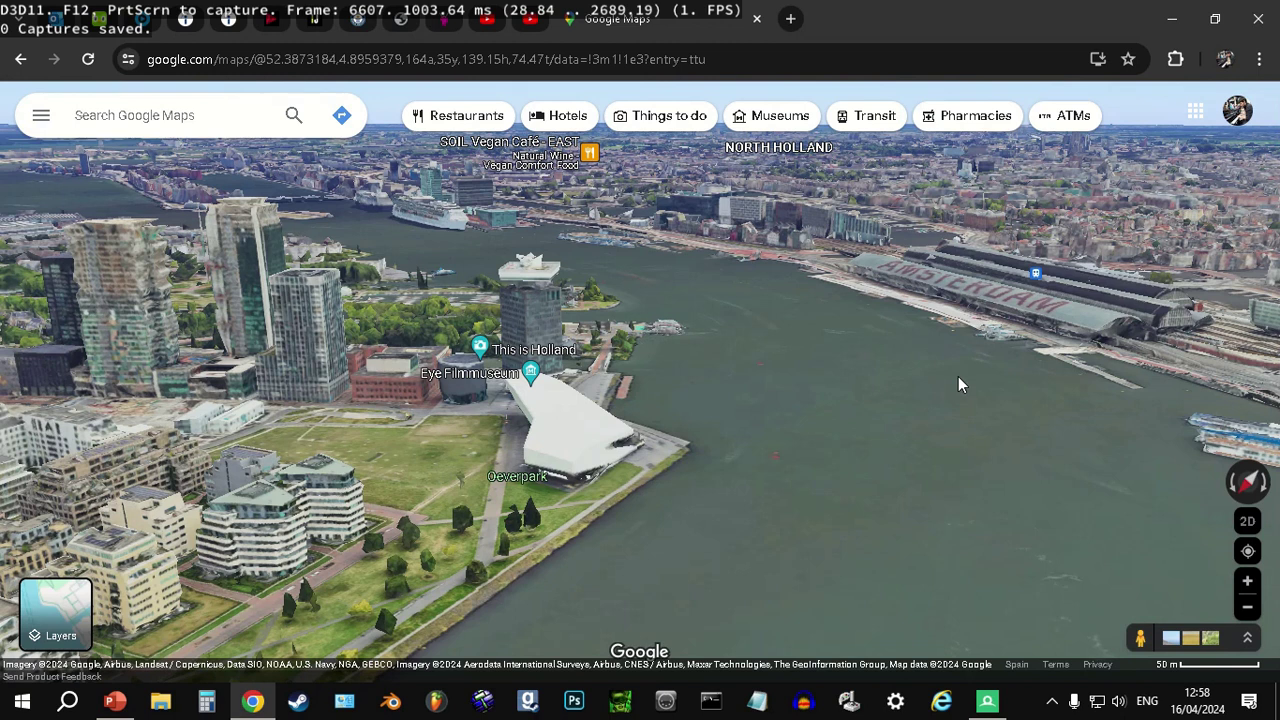
pyautogui.press('F12')
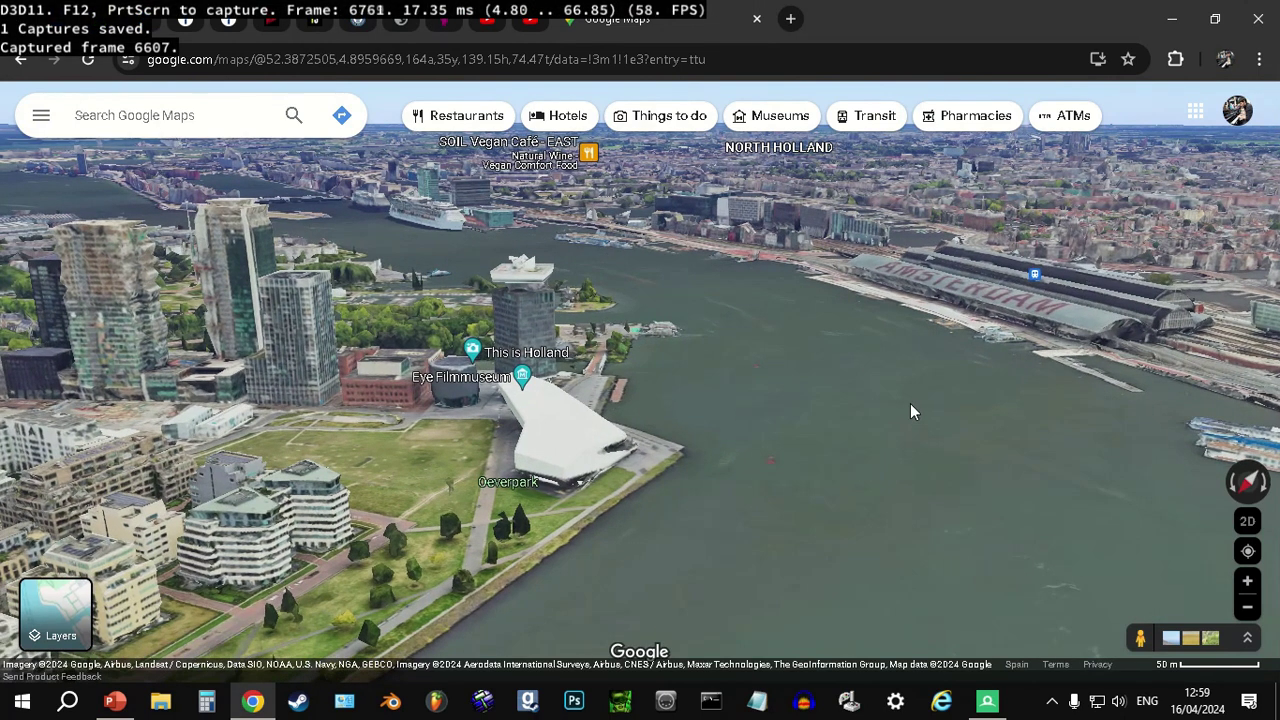
# - Save the collected Chrome capture from RenderDoc as AMSTERDAM_2 in the Gta_V_map folder, and close RenderDoc and Chrome
pyautogui.click(987, 702)
pyautogui.click(664, 487)
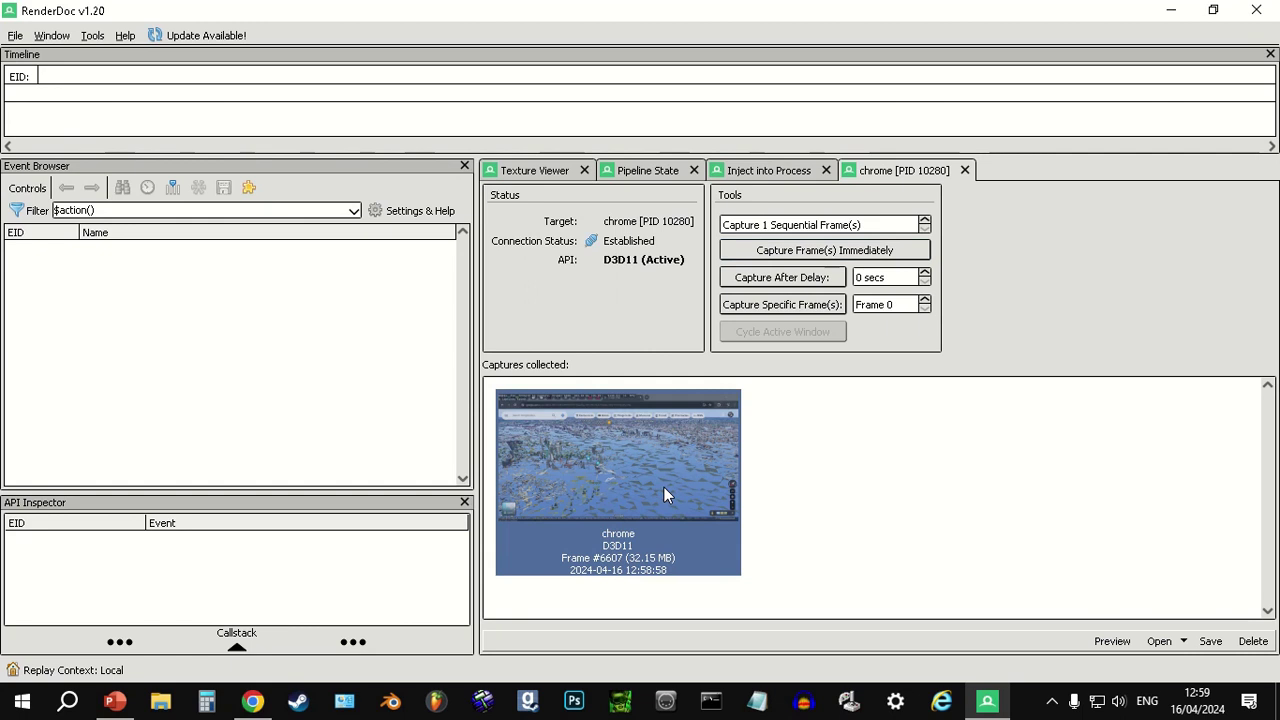
pyautogui.rightClick(663, 461)
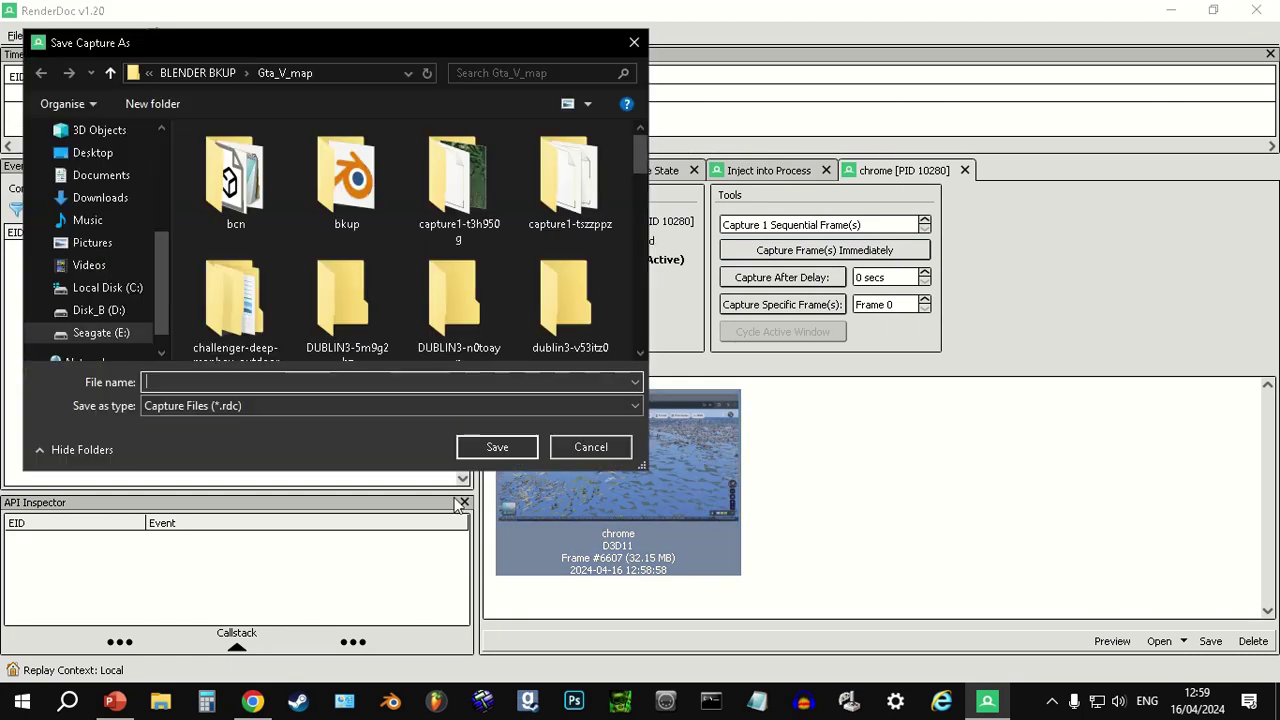
pyautogui.write('AMSTERDAM2')
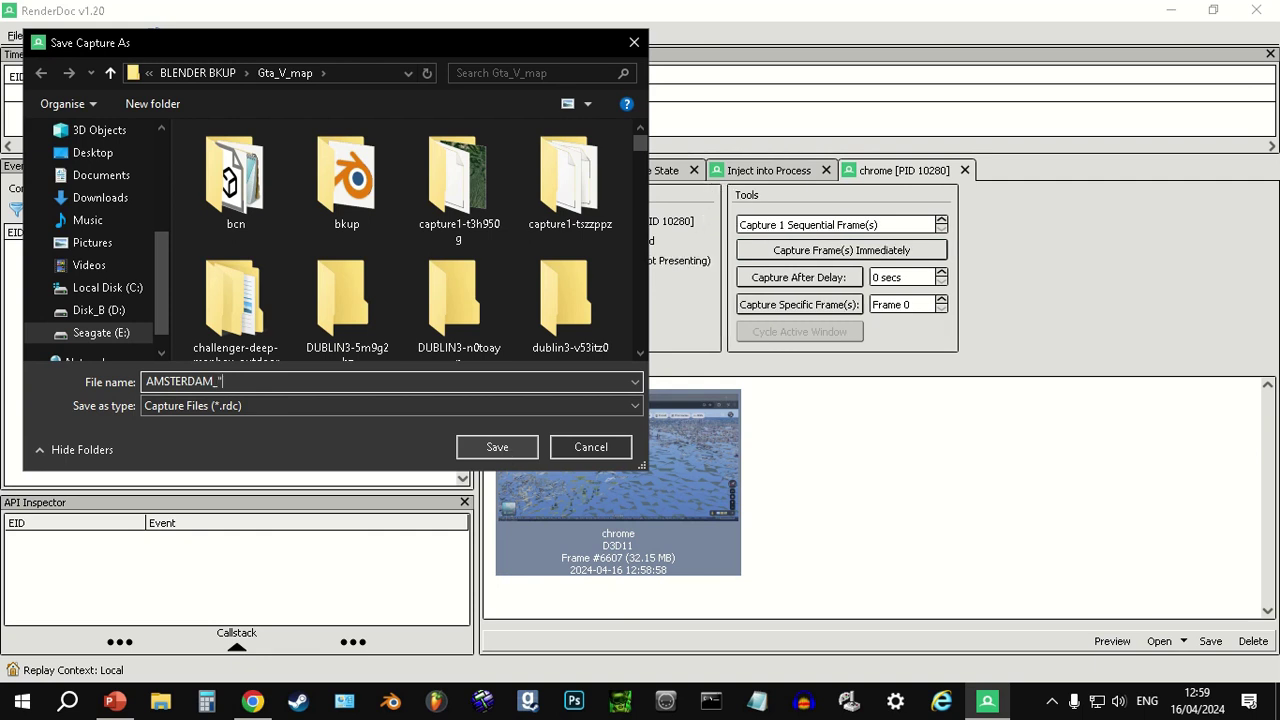
pyautogui.click(498, 446)
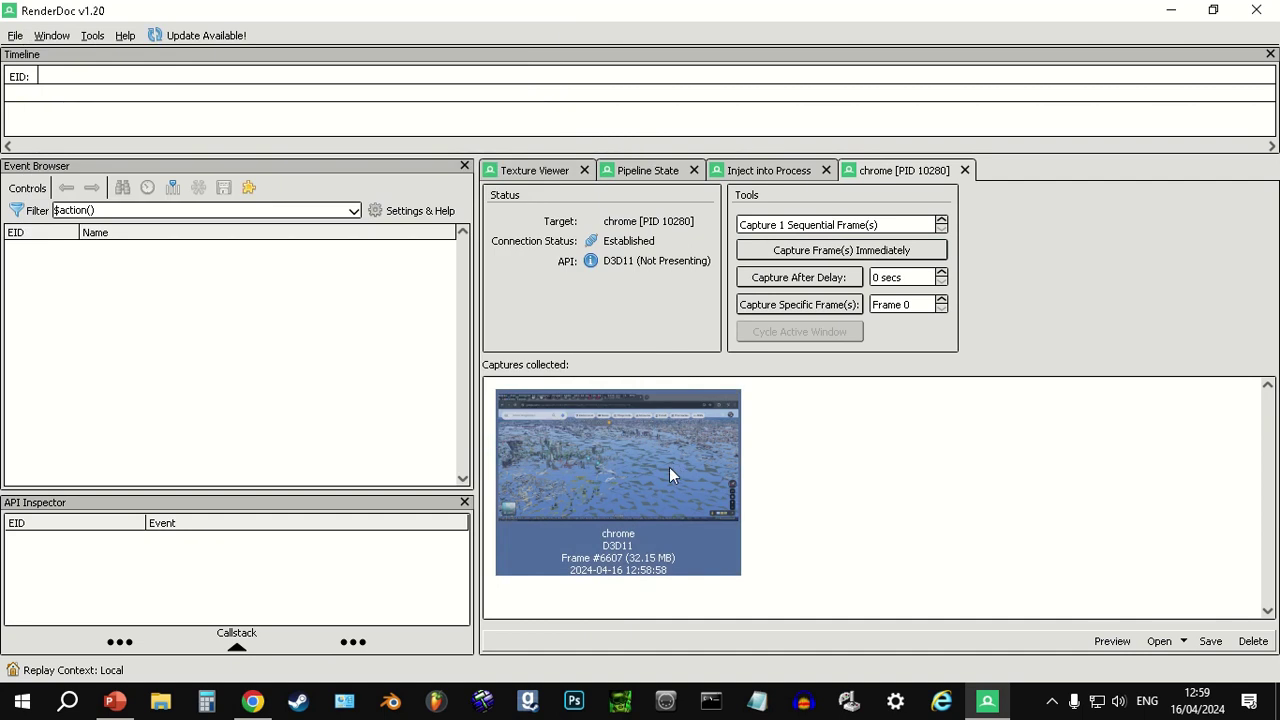
pyautogui.click(1252, 18)
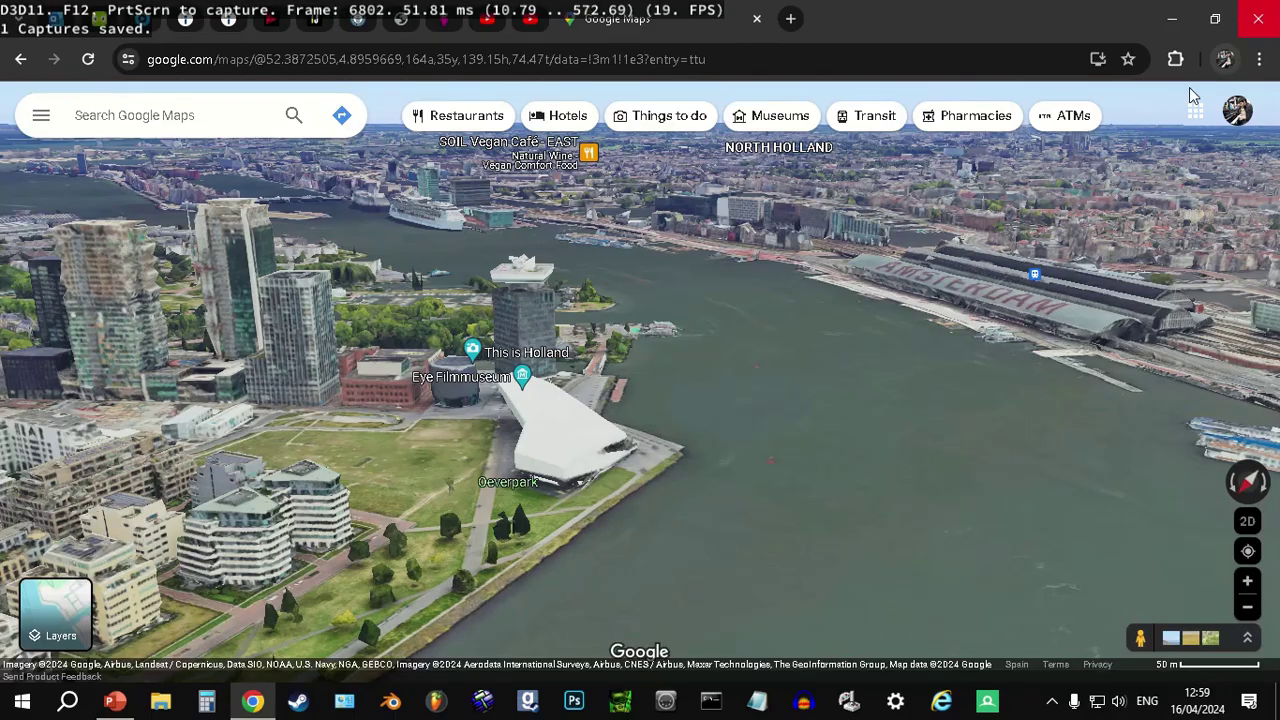
pyautogui.click(1258, 18)
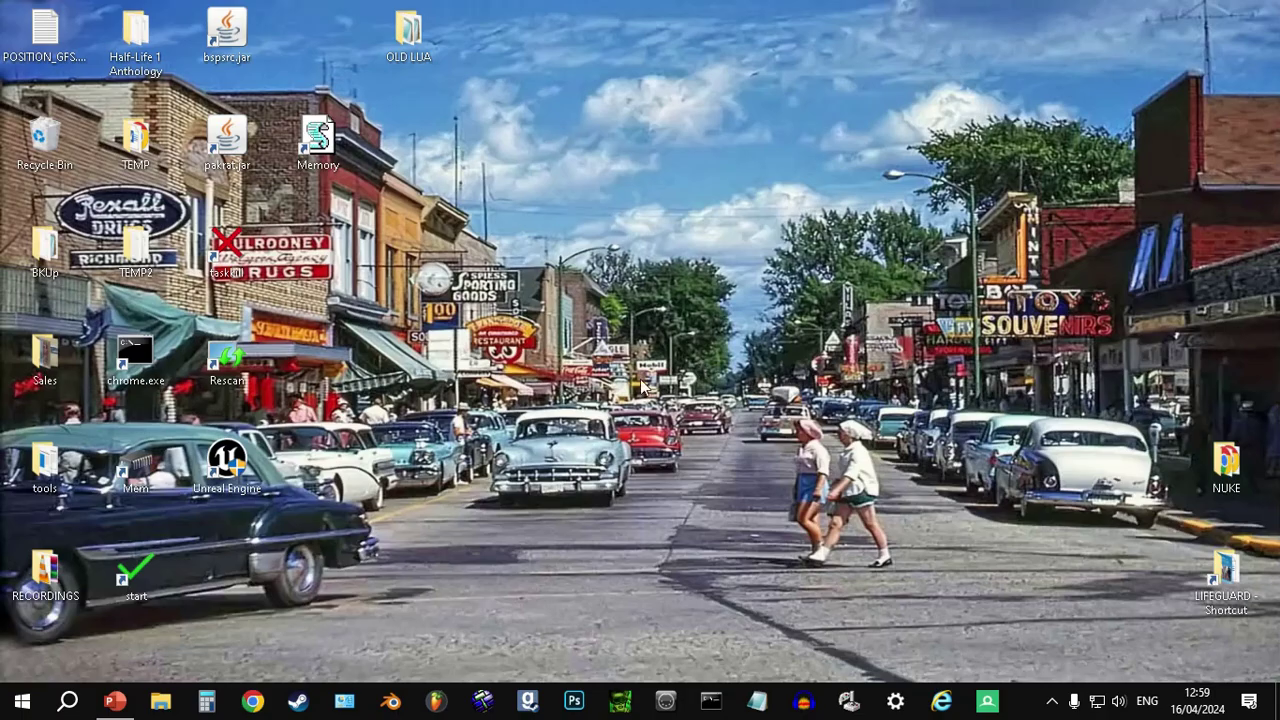
# - Open Blender and import the Google Maps capture amsterdam_2.rdc from the Gta_V_map folder
pyautogui.click(402, 700)
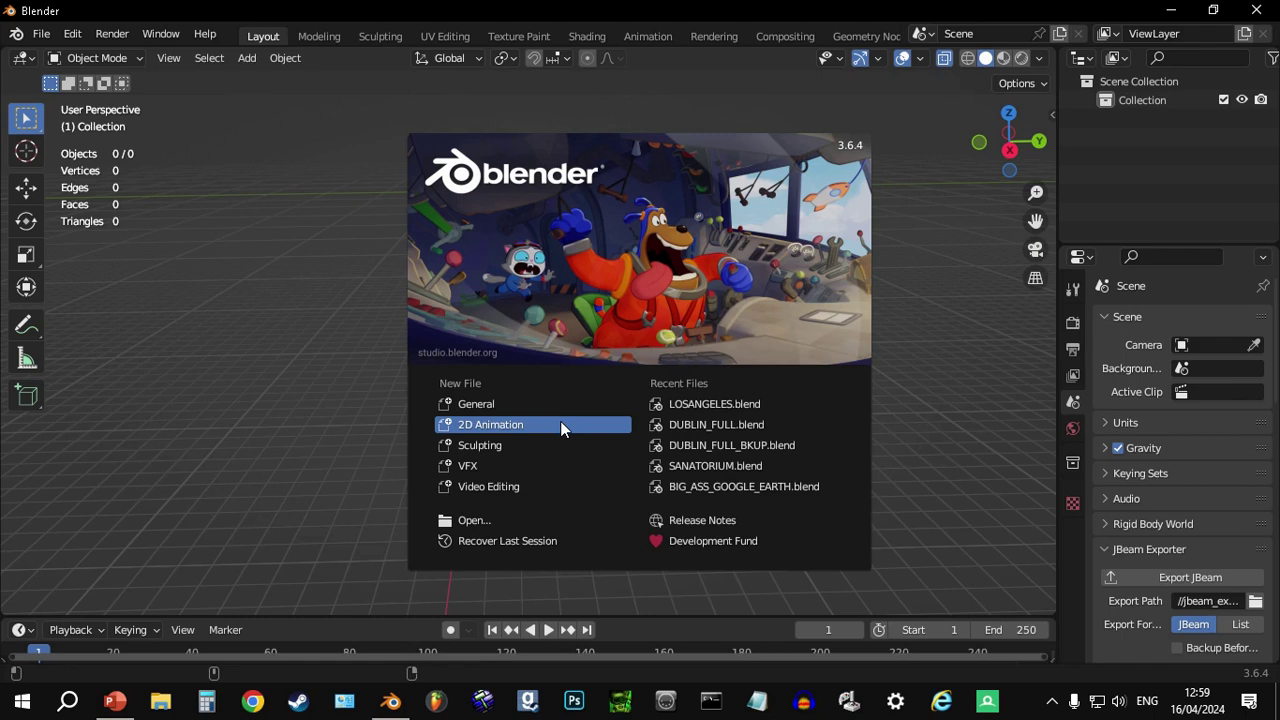
pyautogui.click(389, 407)
pyautogui.click(41, 35)
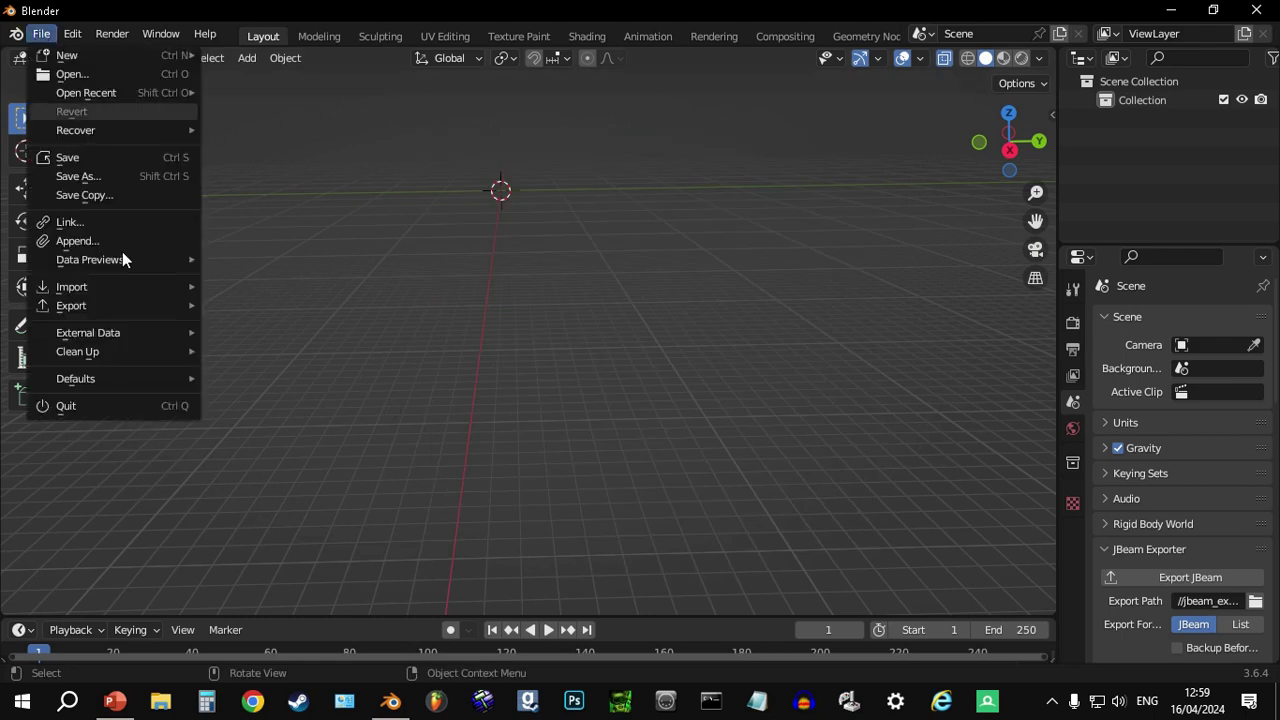
pyautogui.moveTo(128, 296)
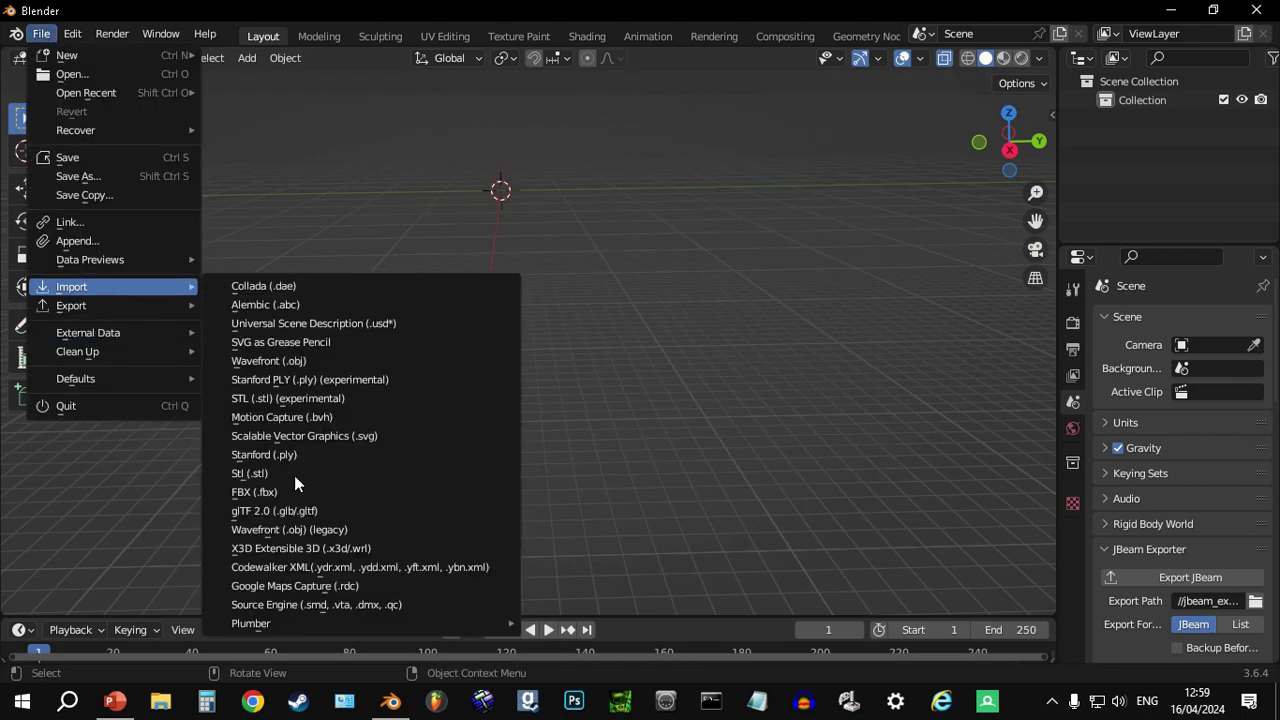
pyautogui.click(337, 588)
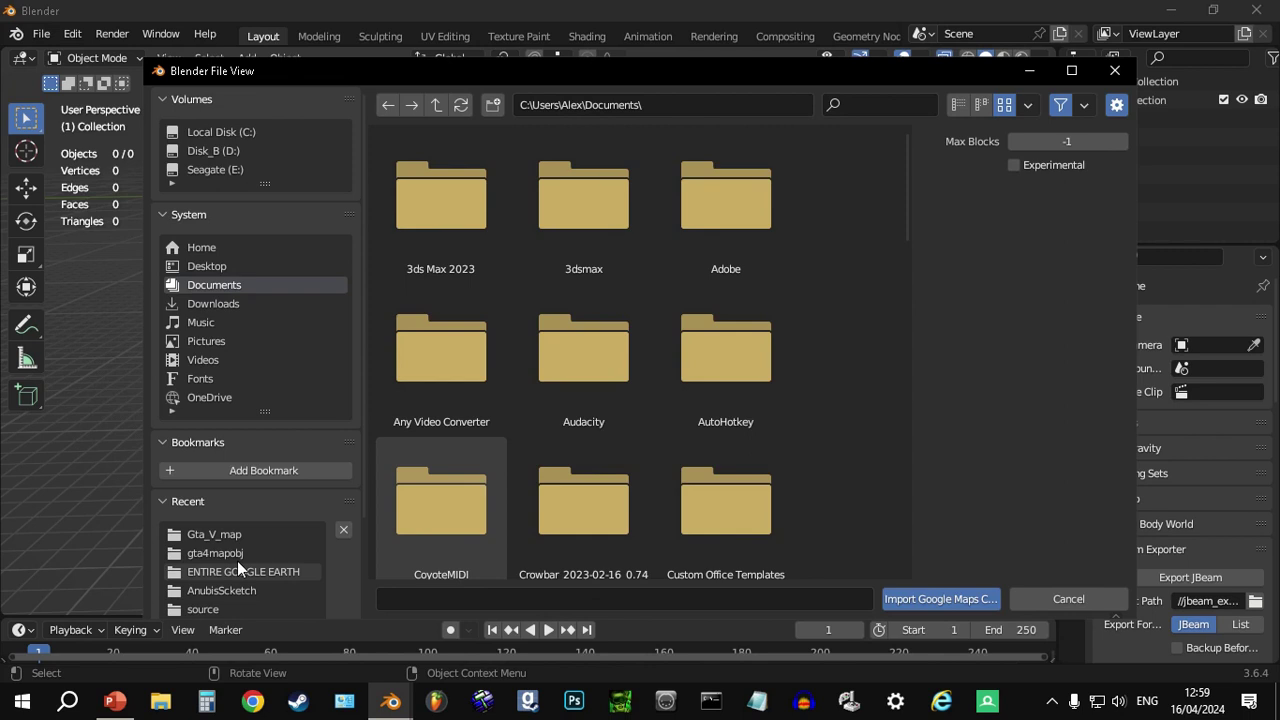
pyautogui.click(245, 537)
pyautogui.click(545, 600)
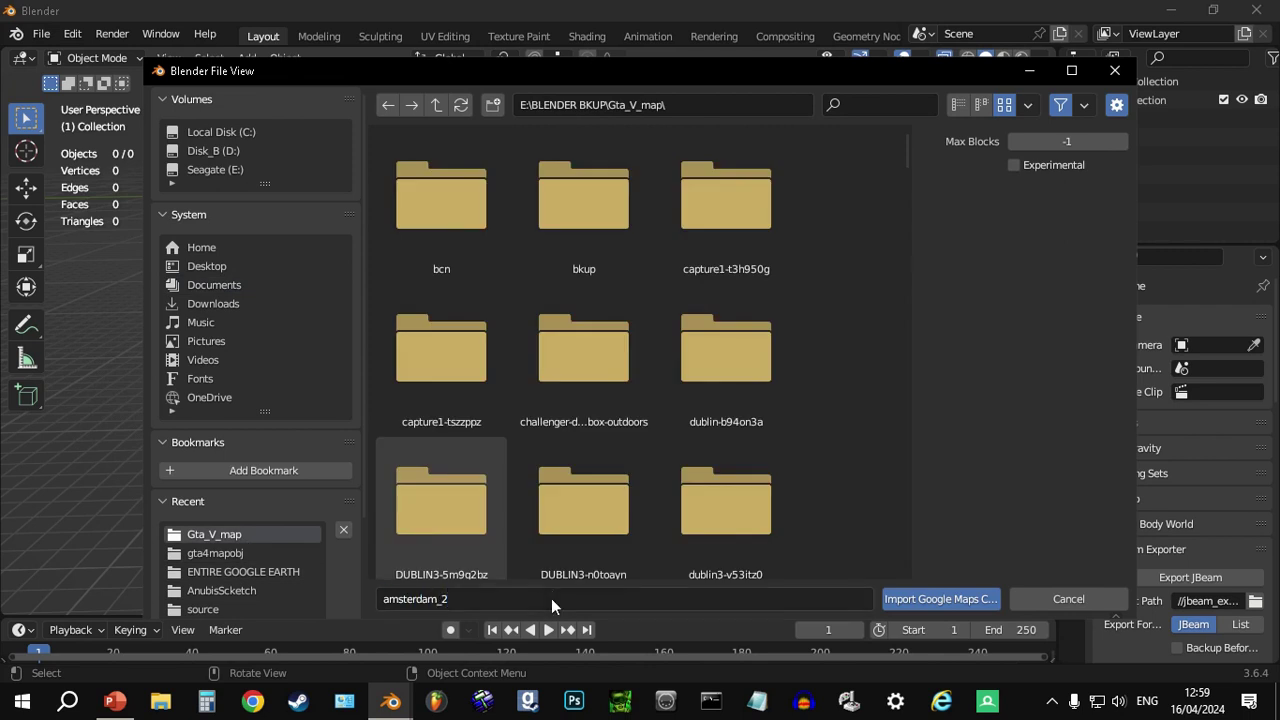
pyautogui.write('.rdc')
pyautogui.click(920, 600)
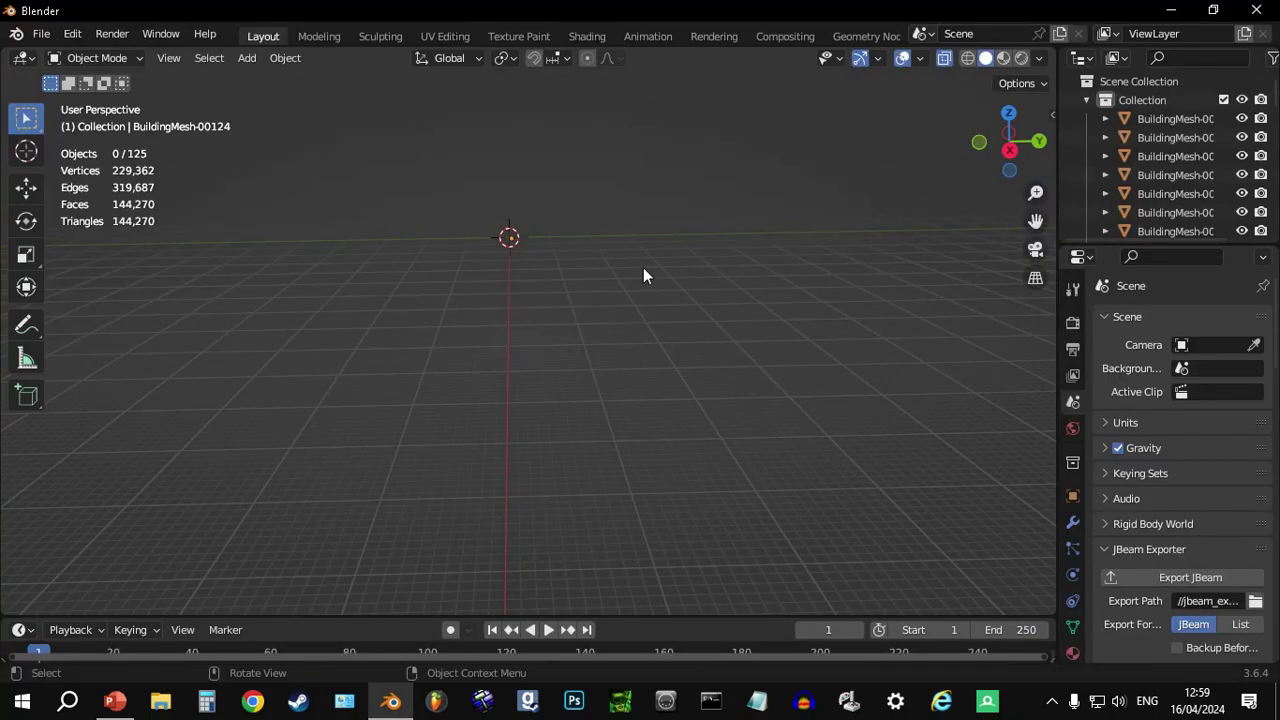
# - Select all the imported building meshes and frame them in the viewport
pyautogui.moveTo(643, 267); pyautogui.dragTo(552, 265)
pyautogui.press('a')
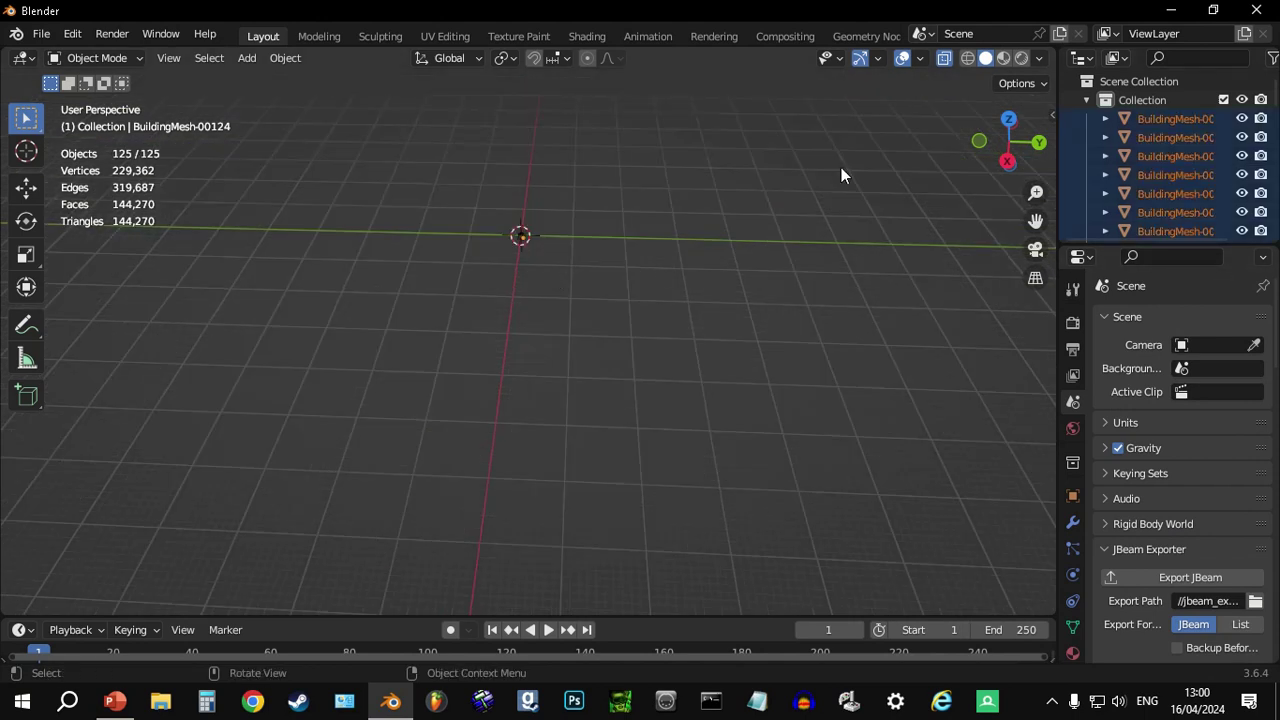
pyautogui.press('KP_Decimal')
pyautogui.scroll(3, 520, 276)
pyautogui.moveTo(349, 341); pyautogui.dragTo(668, 258)
pyautogui.scroll(3, 668, 258)
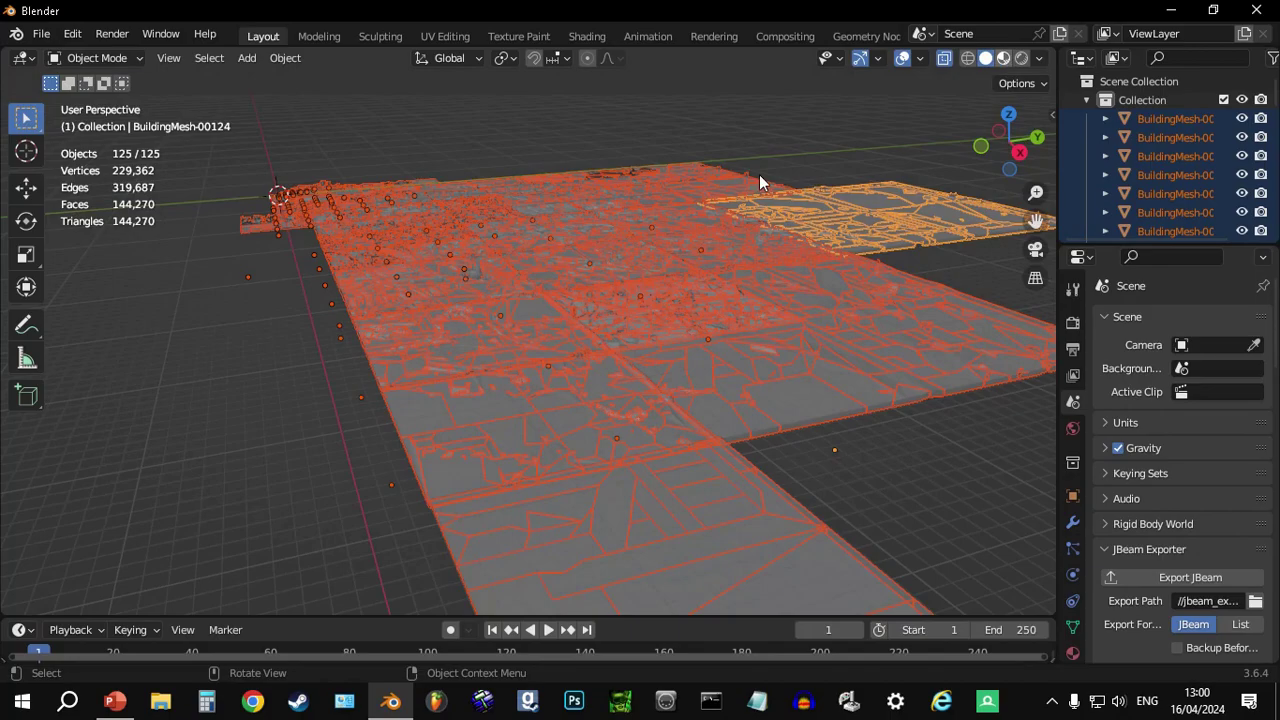
# - Show the city meshes with their textures in Material Preview shading and look over the whole map
pyautogui.moveTo(548, 280); pyautogui.dragTo(740, 335)
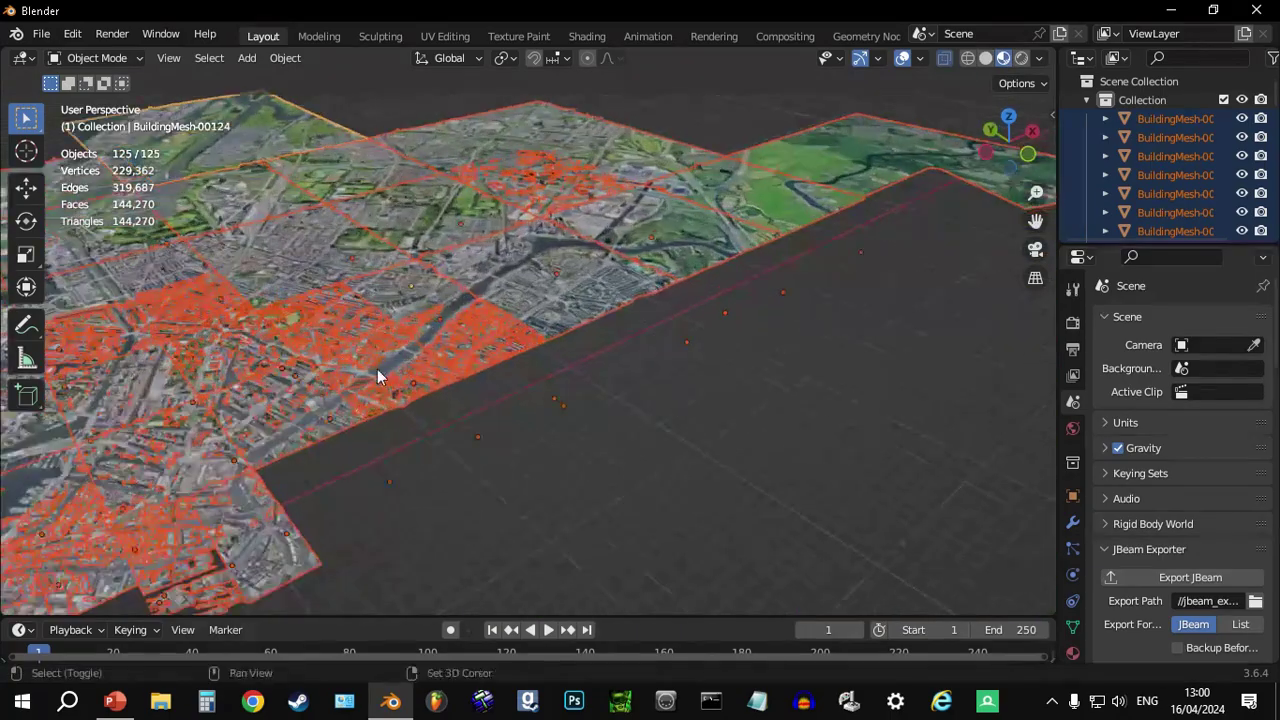
pyautogui.moveTo(377, 369); pyautogui.dragTo(600, 318)
pyautogui.moveTo(1035, 192)
pyautogui.mouseDown()
pyautogui.moveTo(1035, 104)
pyautogui.moveTo(1035, 192)
pyautogui.mouseUp()
pyautogui.moveTo(634, 293); pyautogui.dragTo(587, 330)
pyautogui.scroll(-2, 587, 330)
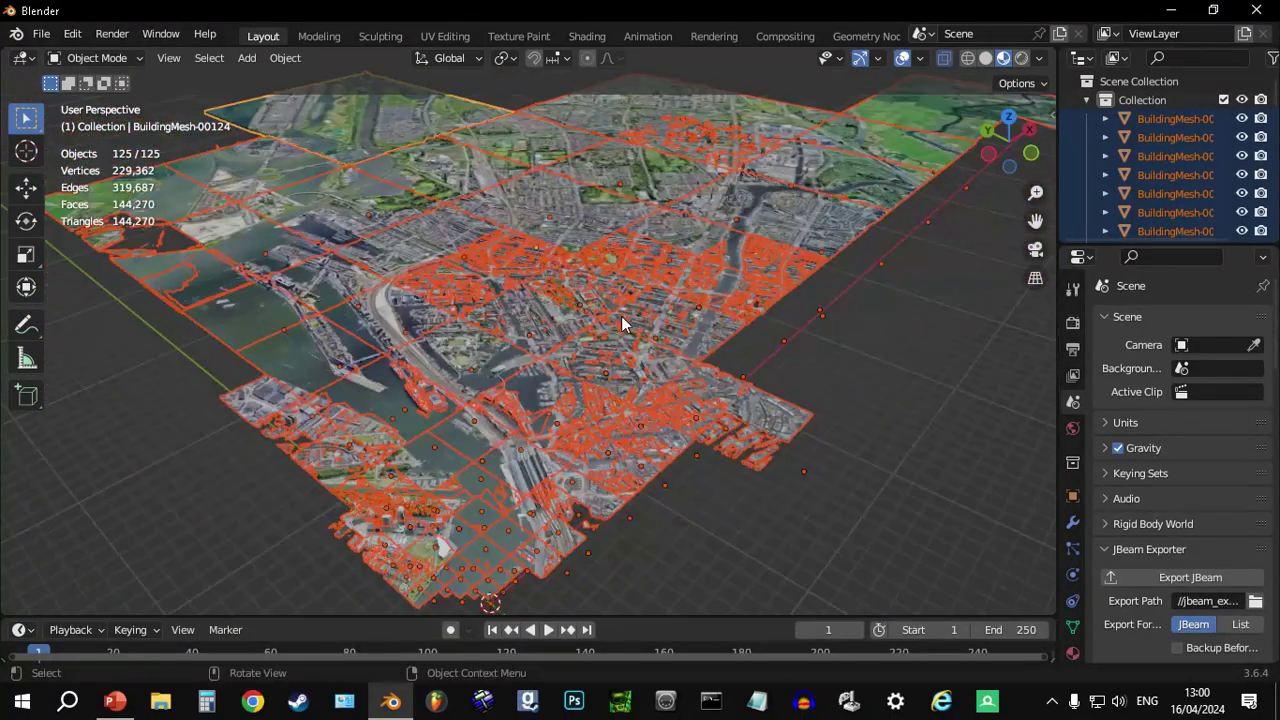
# - Scale all the selected building meshes uniformly by a factor of 50
pyautogui.press('s')
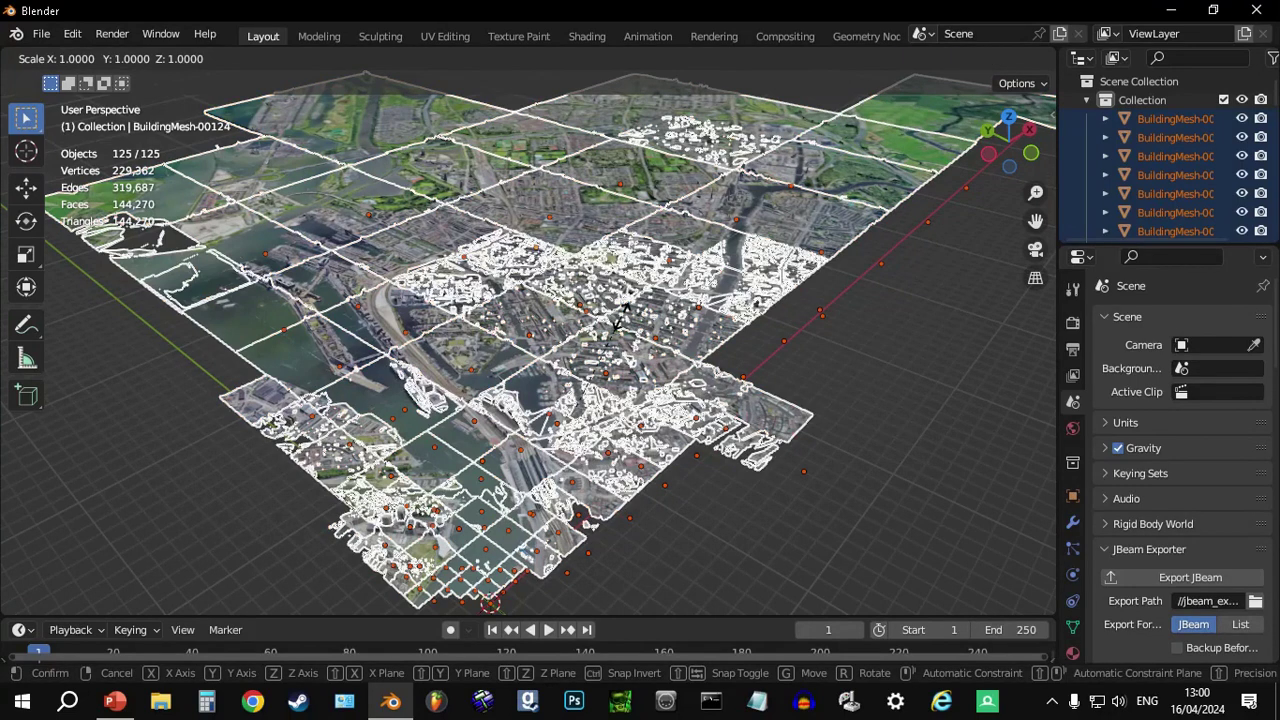
pyautogui.write('50')
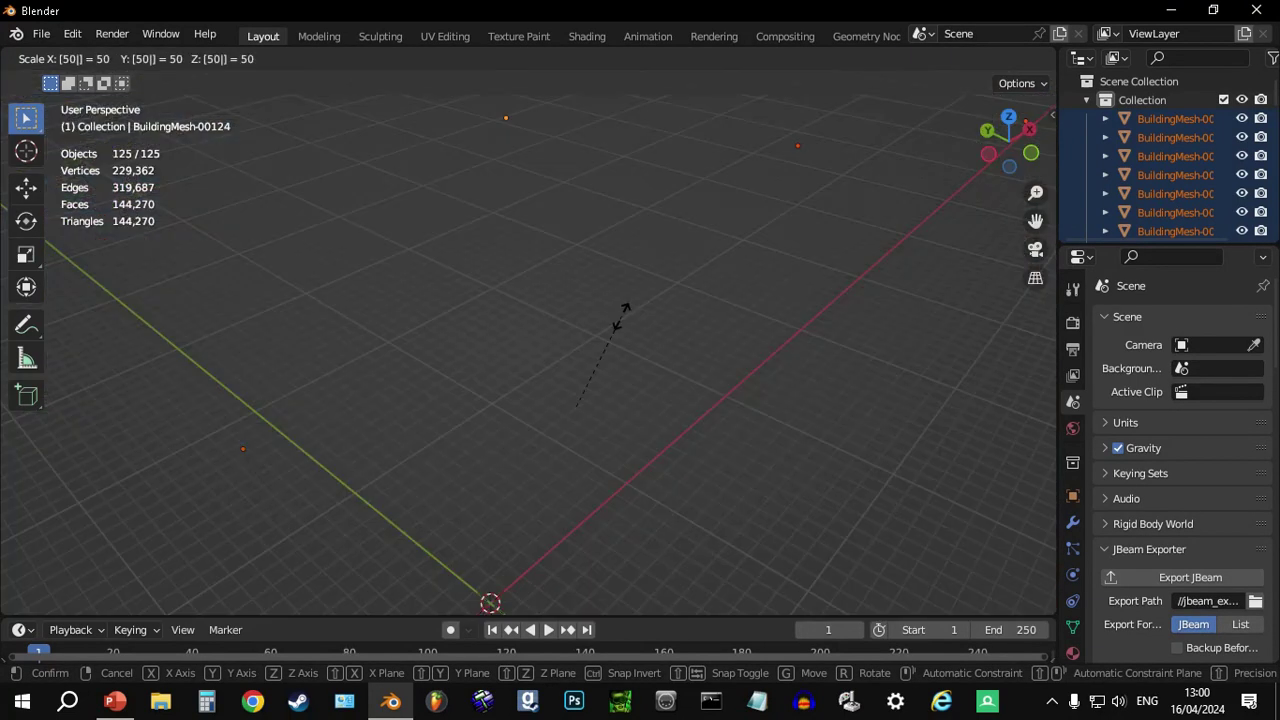
pyautogui.press('Return')
pyautogui.scroll(-6, 622, 315)
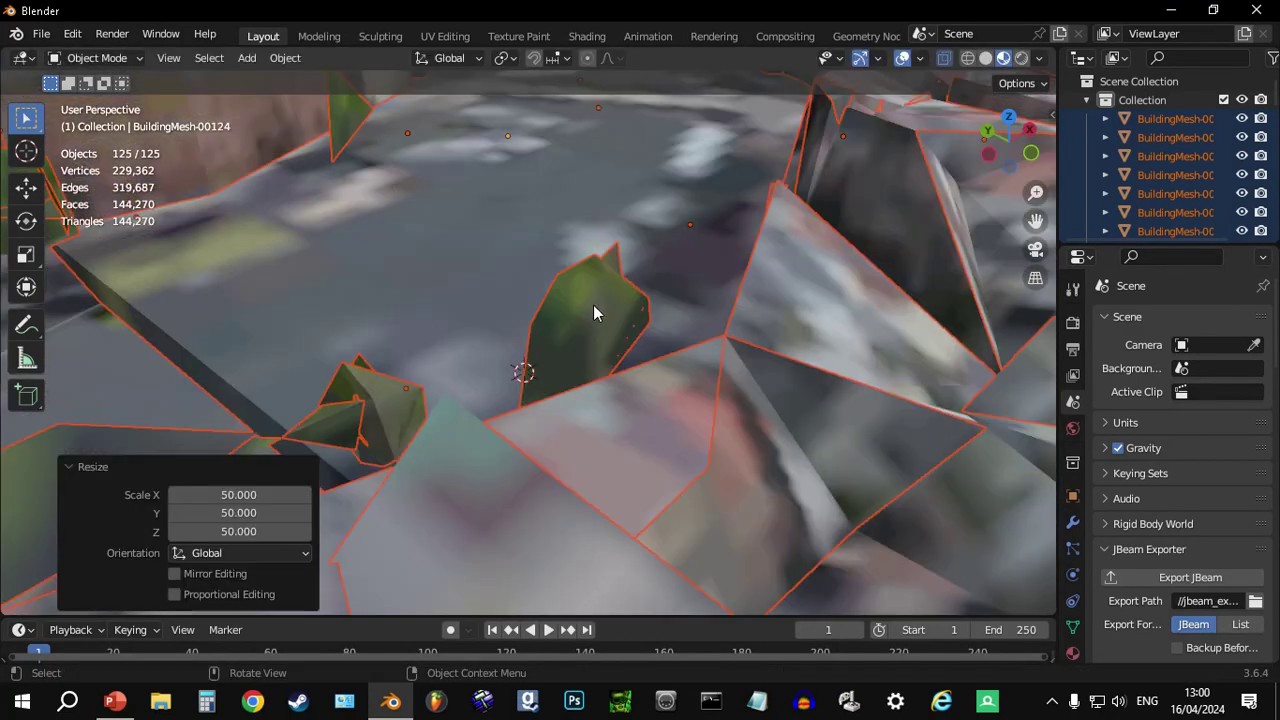
pyautogui.scroll(-8, 597, 318)
pyautogui.moveTo(602, 331); pyautogui.dragTo(500, 270)
pyautogui.scroll(8, 526, 291)
pyautogui.scroll(-10, 496, 272)
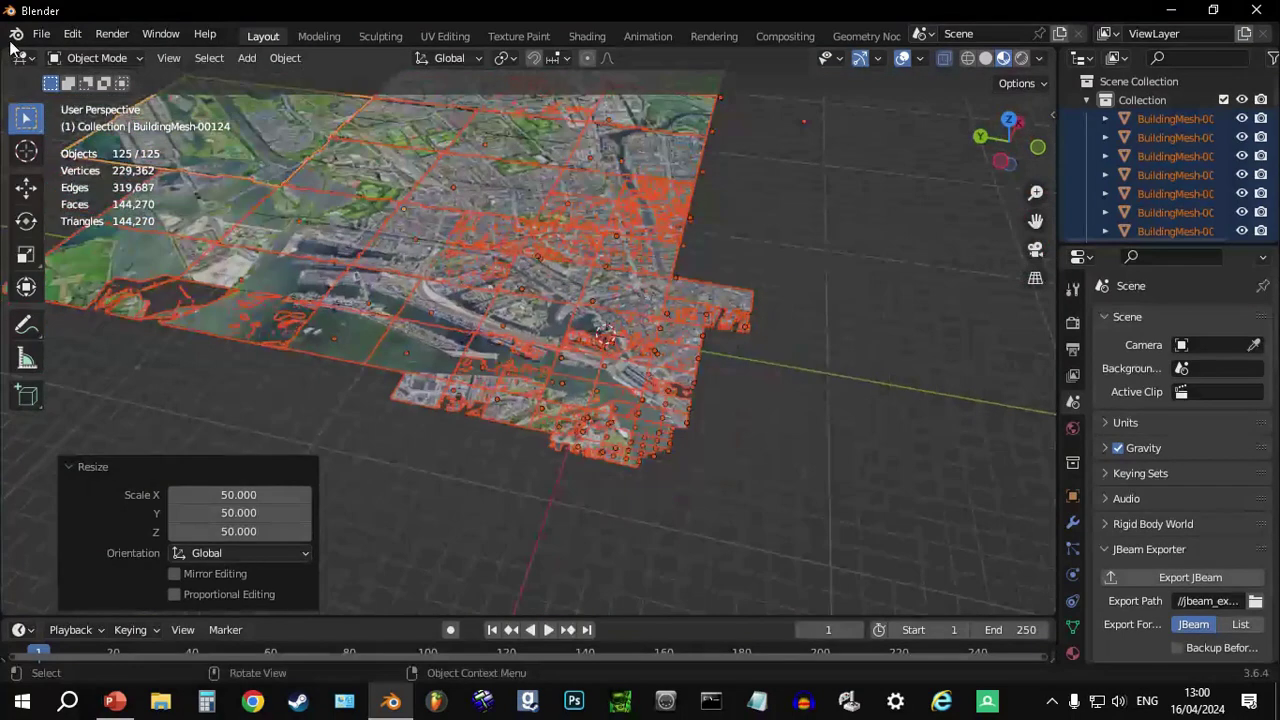
# - Export the city model in Wavefront format as AMSTERDAM_2.obj to the Gta_V_map folder
pyautogui.click(41, 33)
pyautogui.moveTo(133, 307)
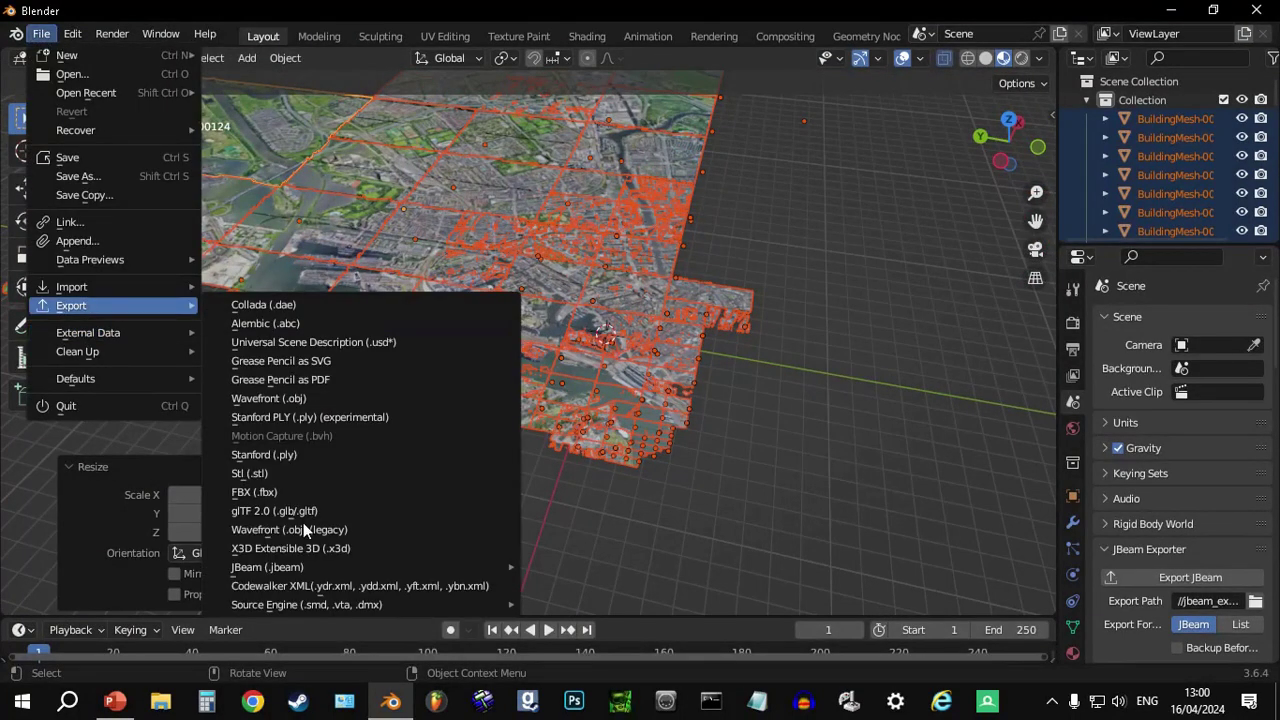
pyautogui.click(290, 398)
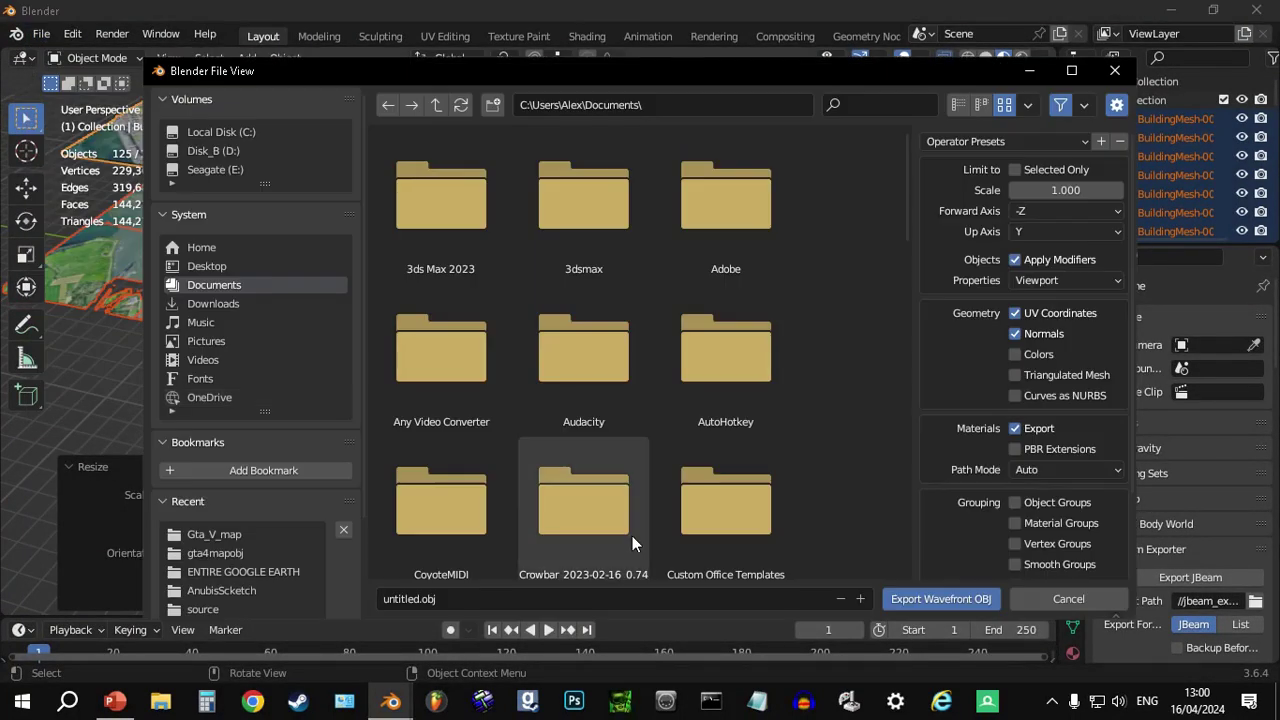
pyautogui.click(554, 605)
pyautogui.write('AMSTERDAM_2')
pyautogui.press('Return')
pyautogui.click(258, 536)
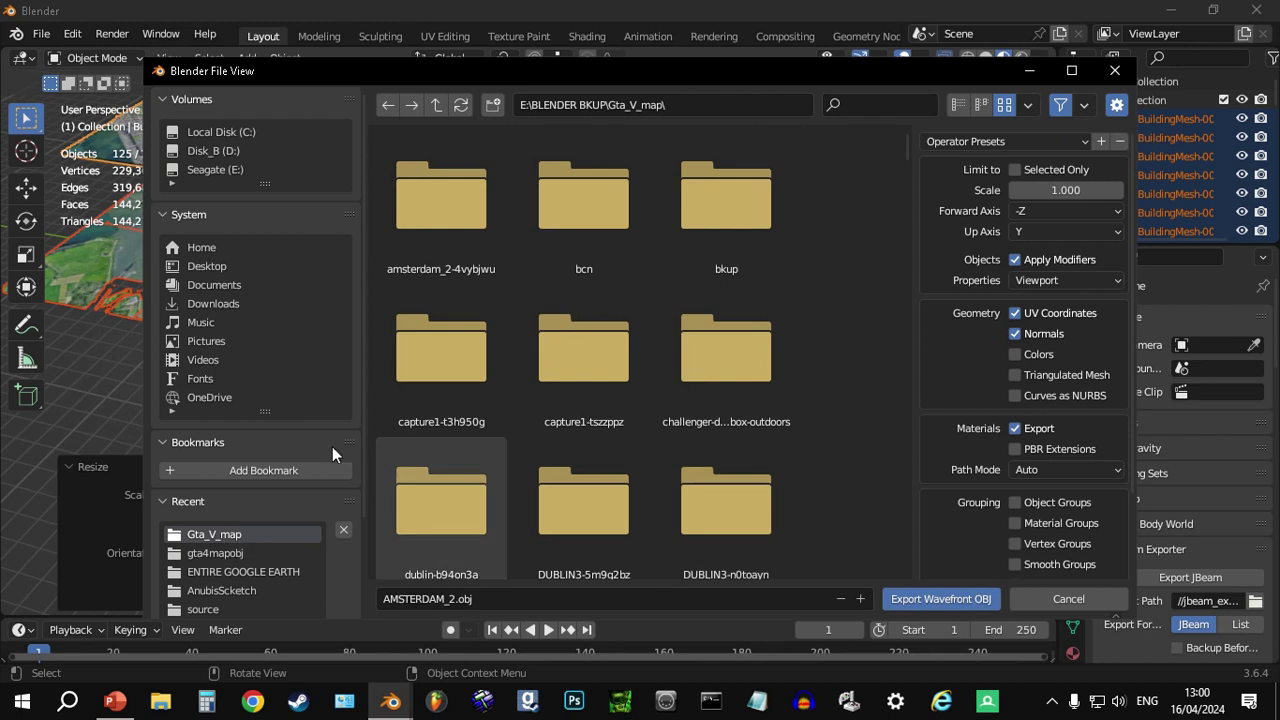
pyautogui.click(926, 601)
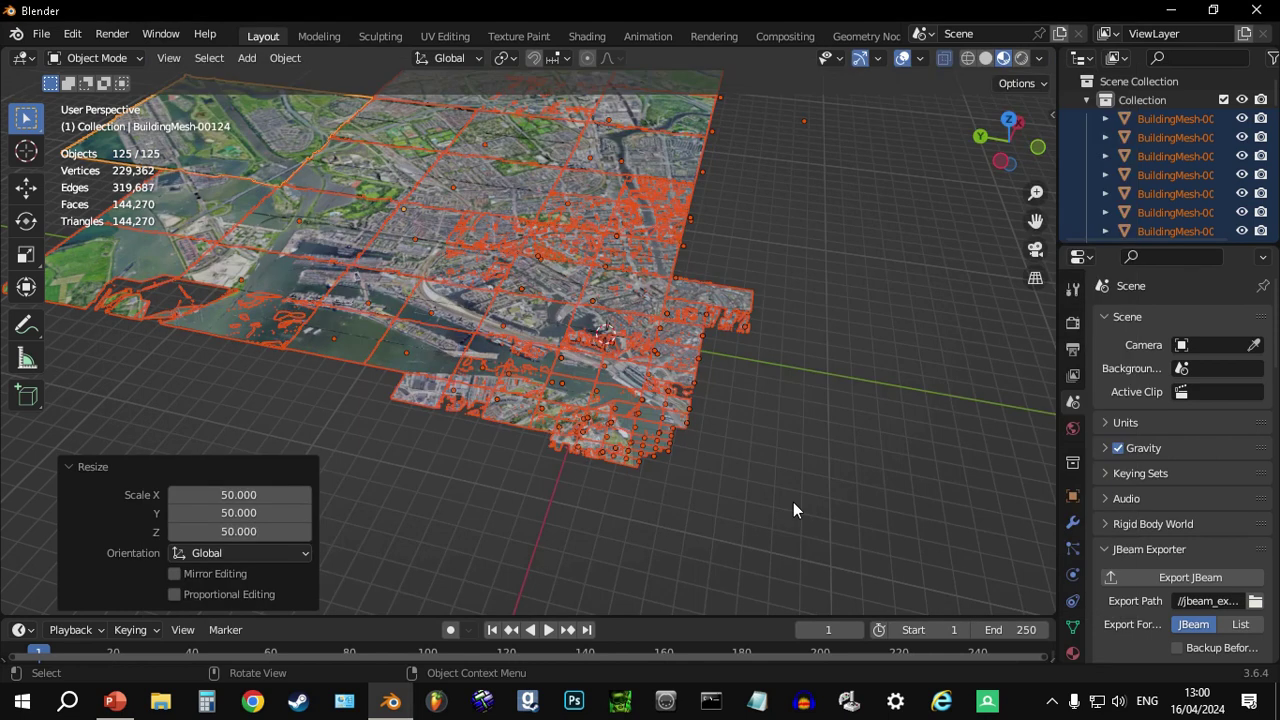
# - Close Blender without saving the scene
pyautogui.moveTo(769, 503); pyautogui.dragTo(608, 372)
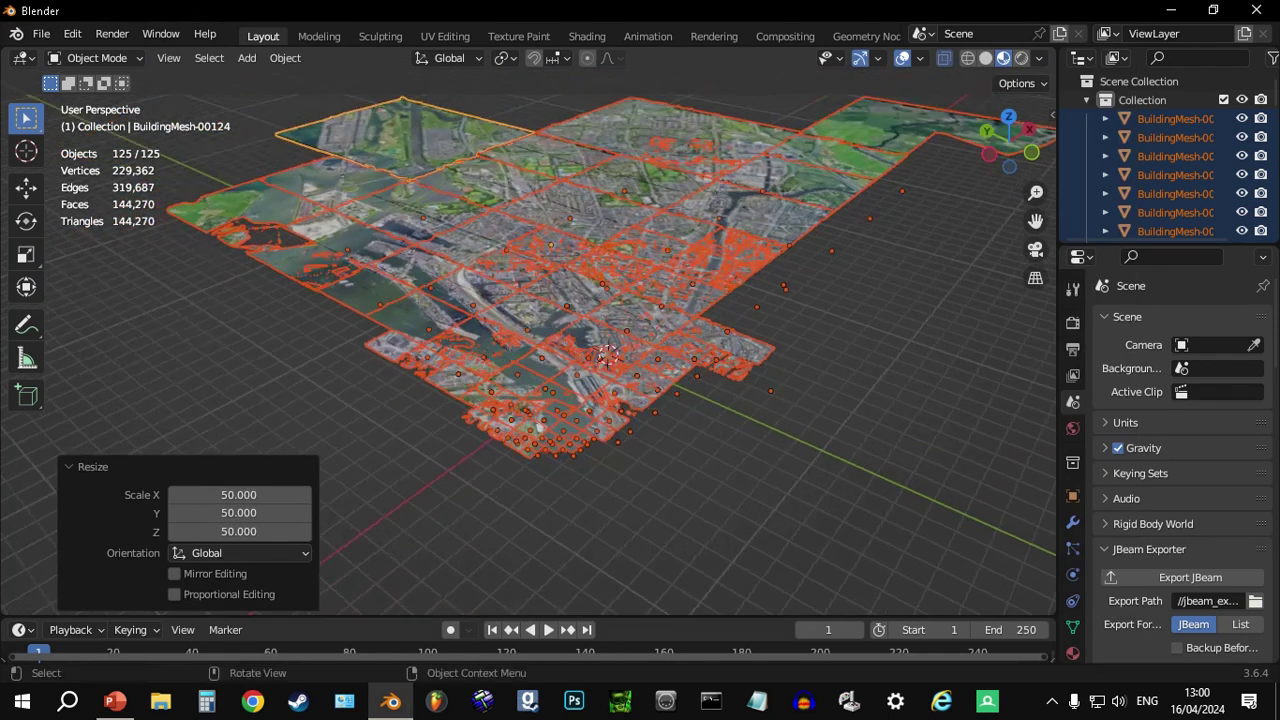
pyautogui.click(1256, 10)
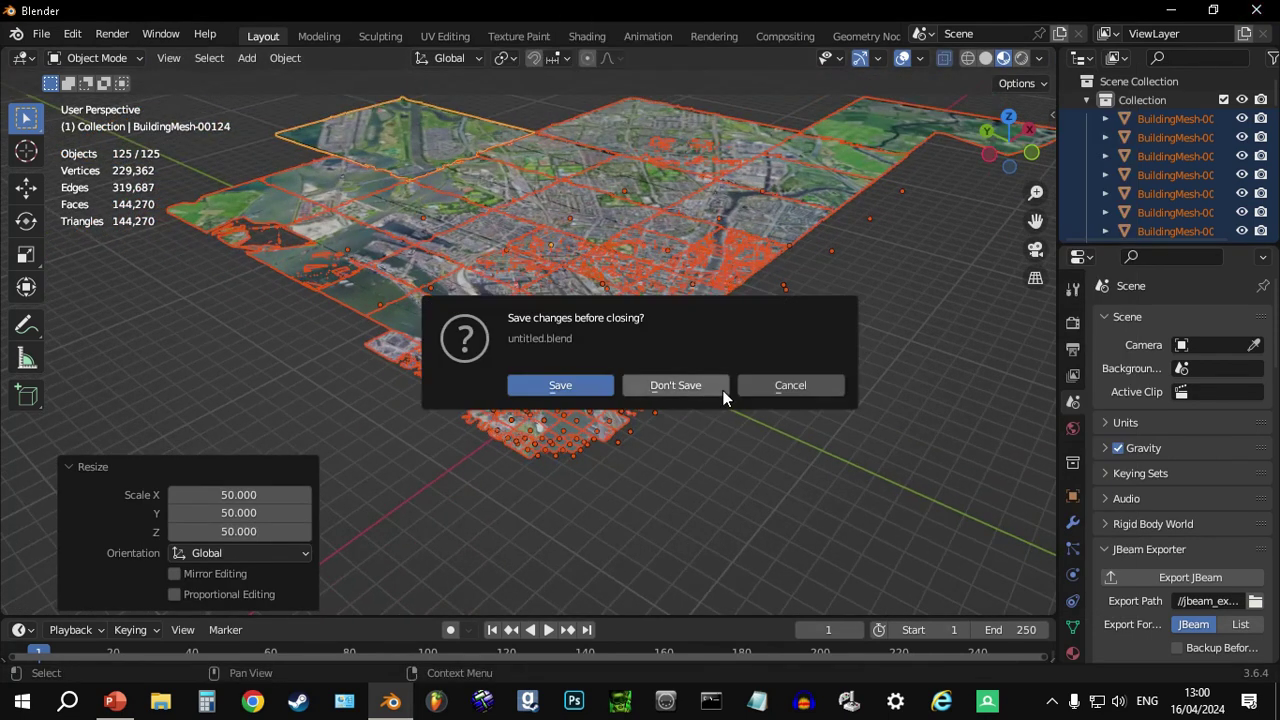
pyautogui.click(676, 385)
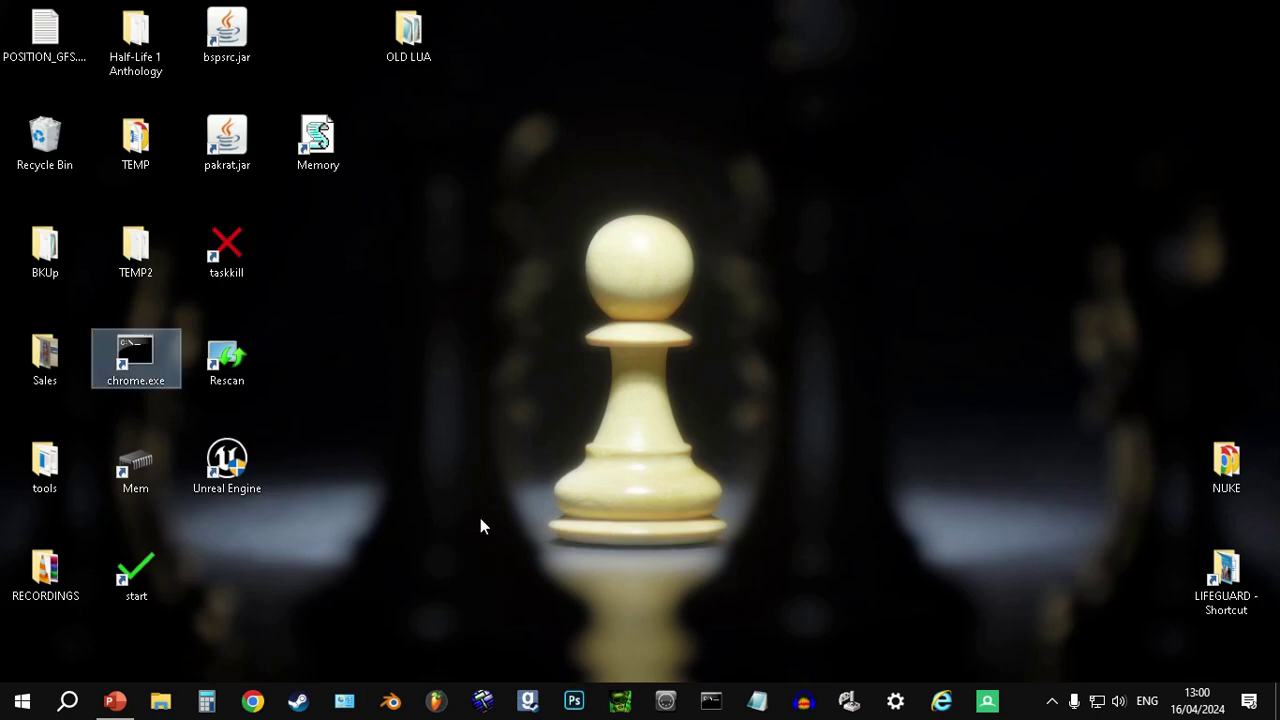
# - Open the Gta_V_map folder in File Explorer and search it for amsterdam_2
pyautogui.rightClick(168, 704)
pyautogui.click(156, 438)
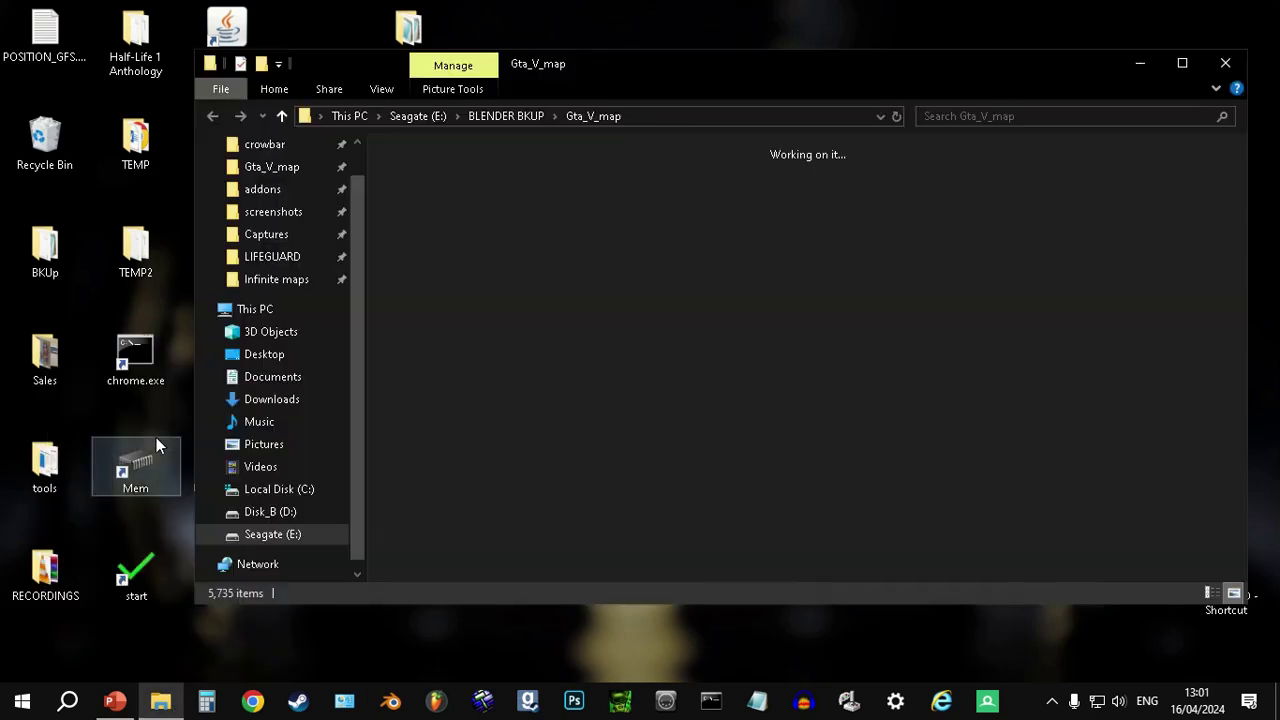
pyautogui.press('a')
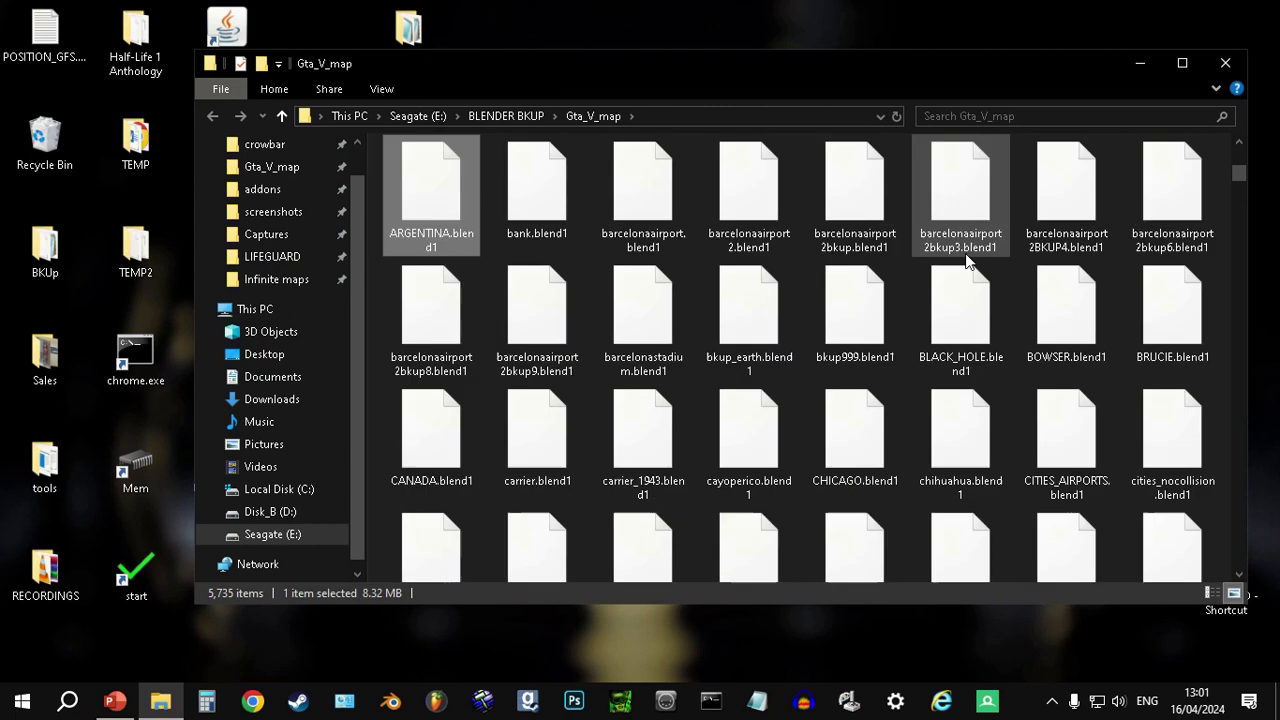
pyautogui.press('a')
pyautogui.press('a')
pyautogui.press('a')
pyautogui.click(1036, 118)
pyautogui.write('a')
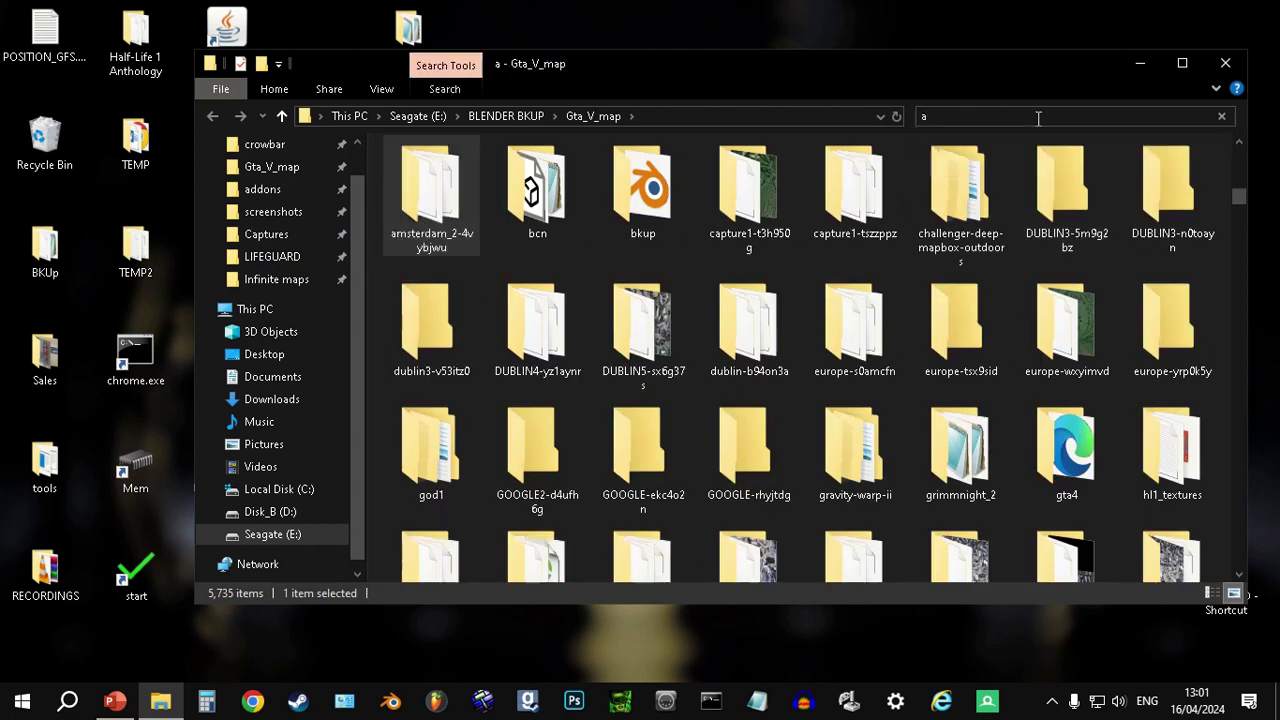
pyautogui.write('msterdam_2')
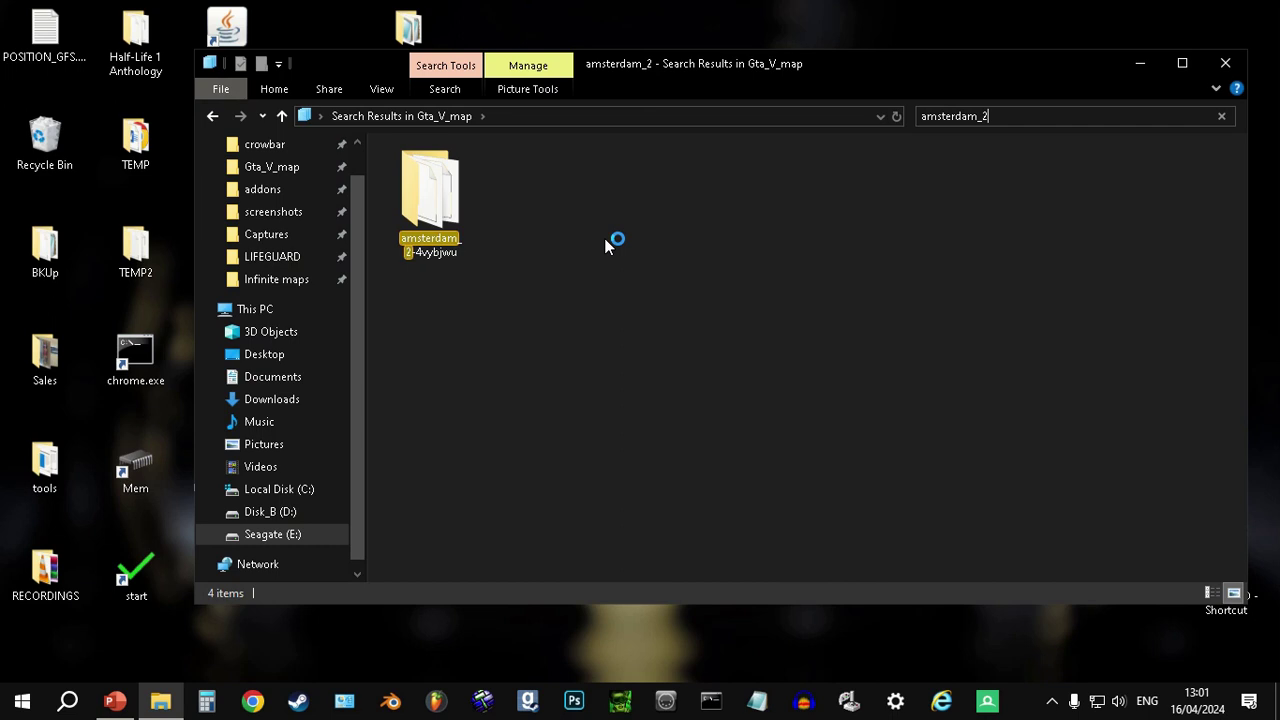
# - Select the amsterdam_2-4vybjwu folder together with the AMSTERDAM_2 .mtl and .obj files in the search results
pyautogui.click(449, 210)
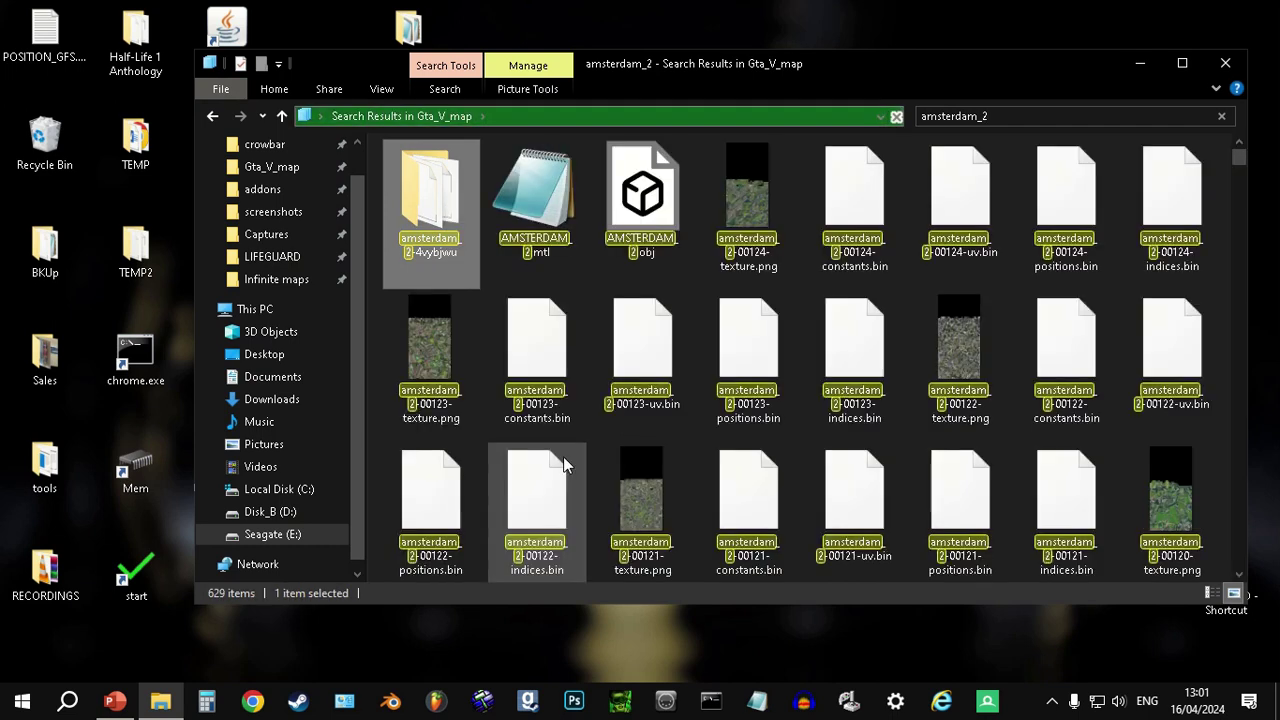
pyautogui.keyDown('ctrl'); pyautogui.click(536, 205); pyautogui.keyUp('ctrl')
pyautogui.keyDown('ctrl'); pyautogui.click(660, 212); pyautogui.keyUp('ctrl')
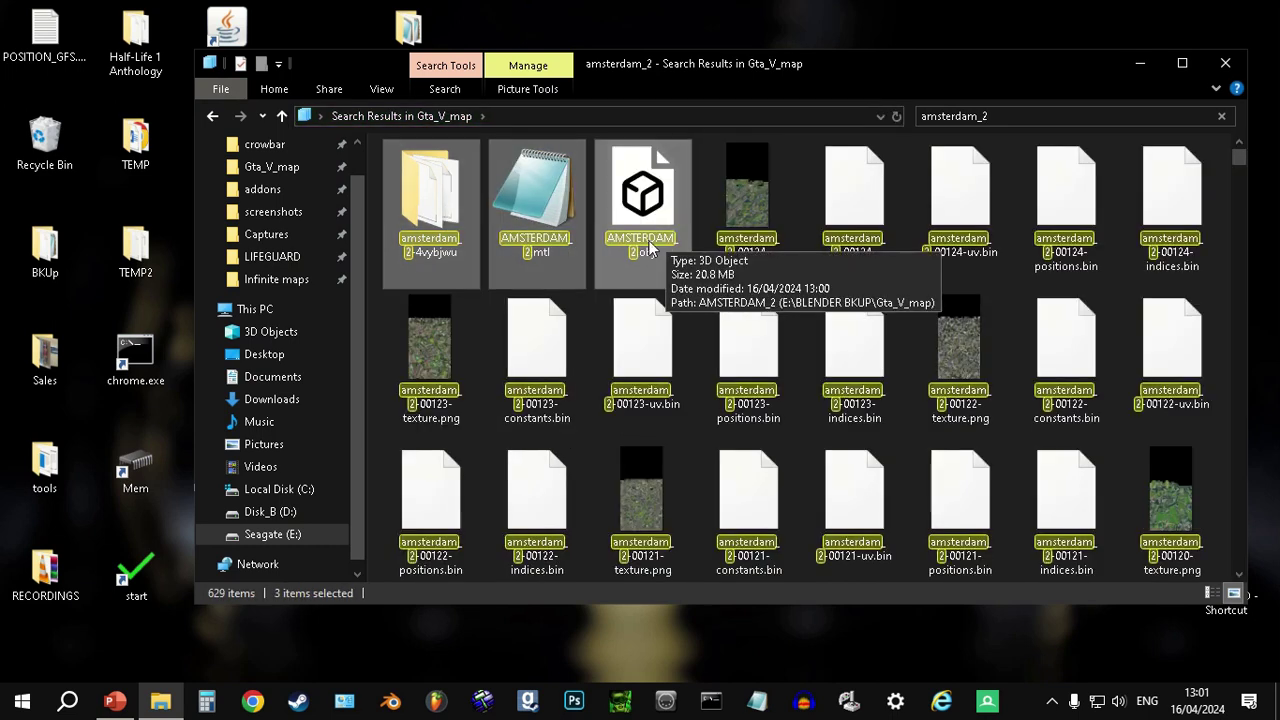
# - Minimize the search results window and create a folder named gm_infmap_amsterdam on the desktop
pyautogui.click(1140, 66)
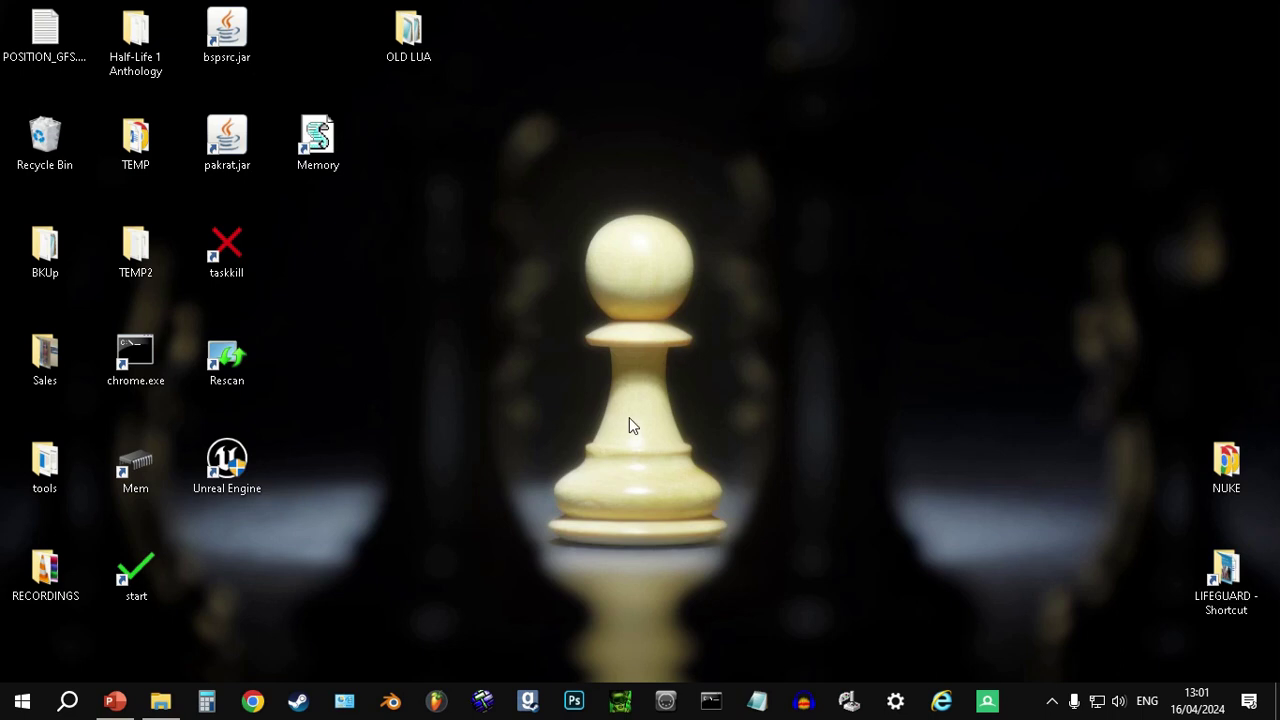
pyautogui.rightClick(597, 368)
pyautogui.moveTo(753, 572)
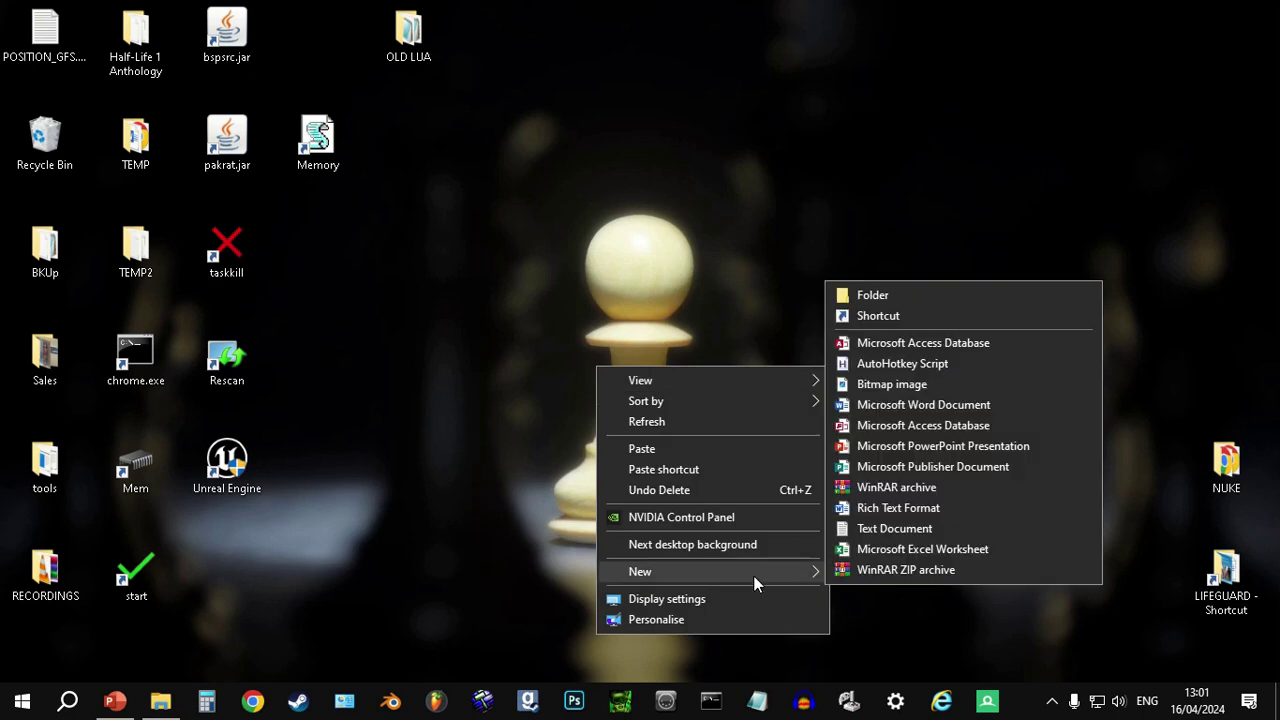
pyautogui.click(872, 296)
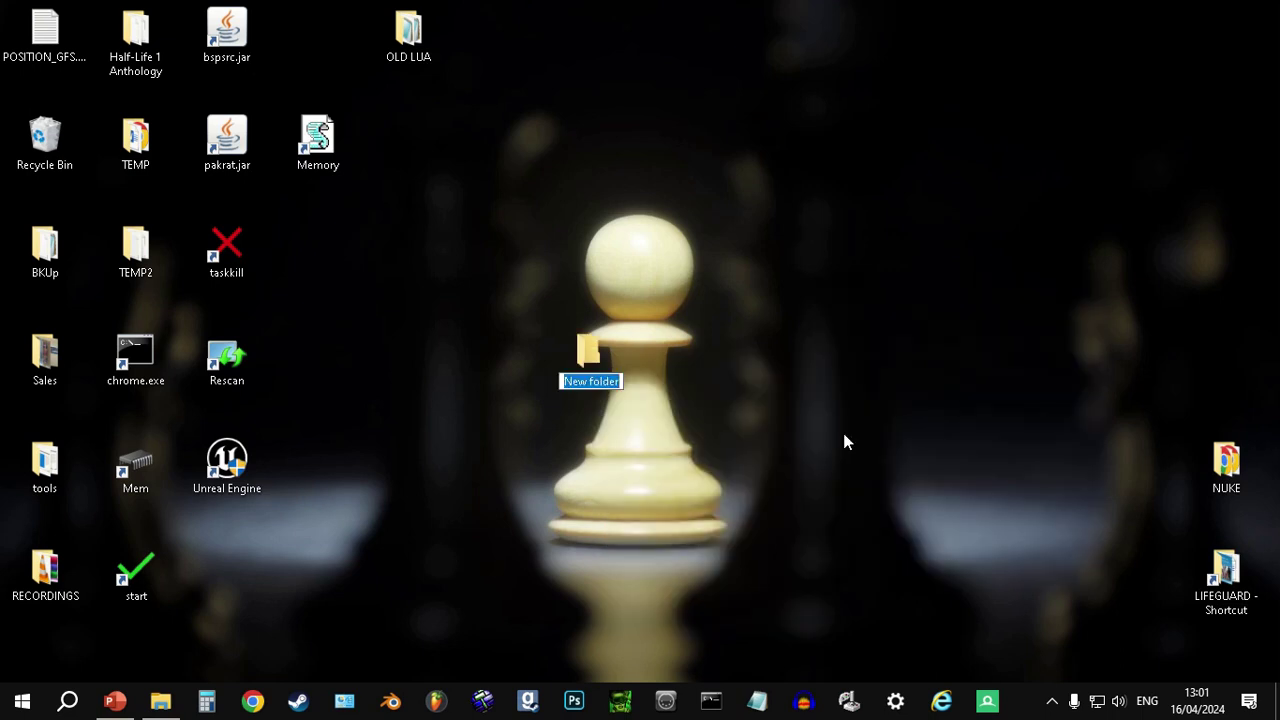
pyautogui.write('gm')
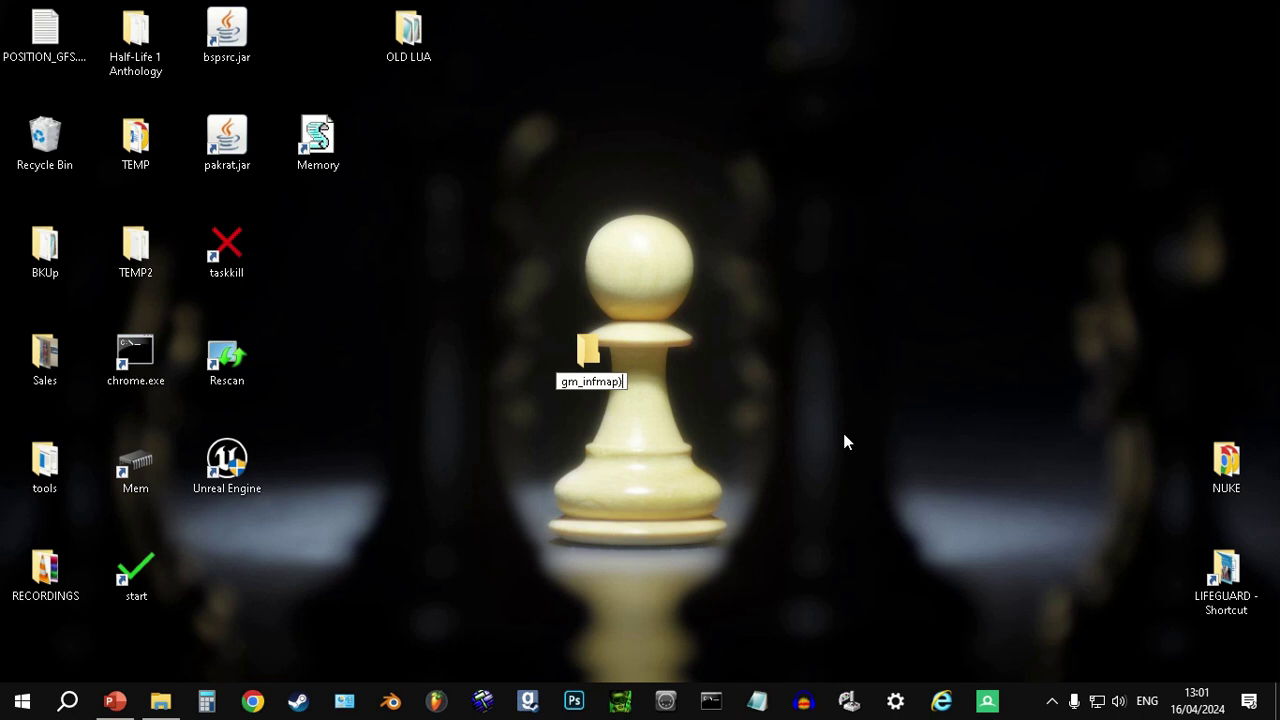
pyautogui.write('_infmap_amsterdam')
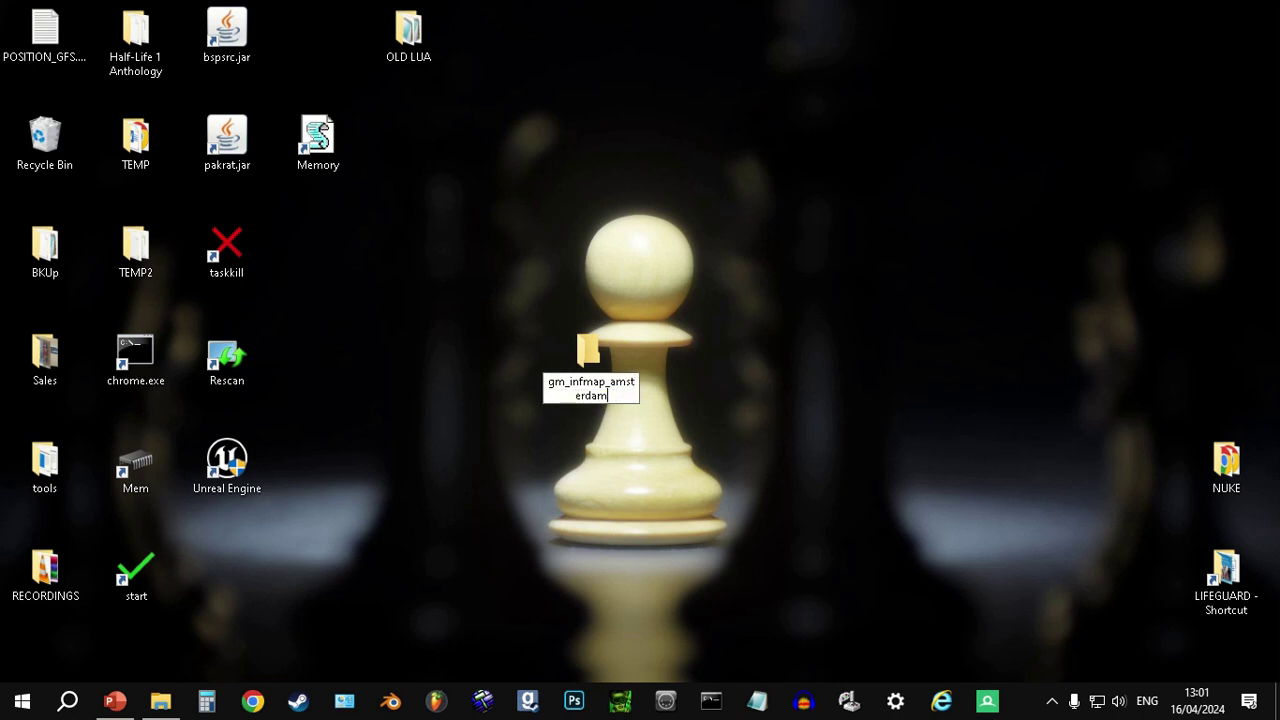
pyautogui.press('Return')
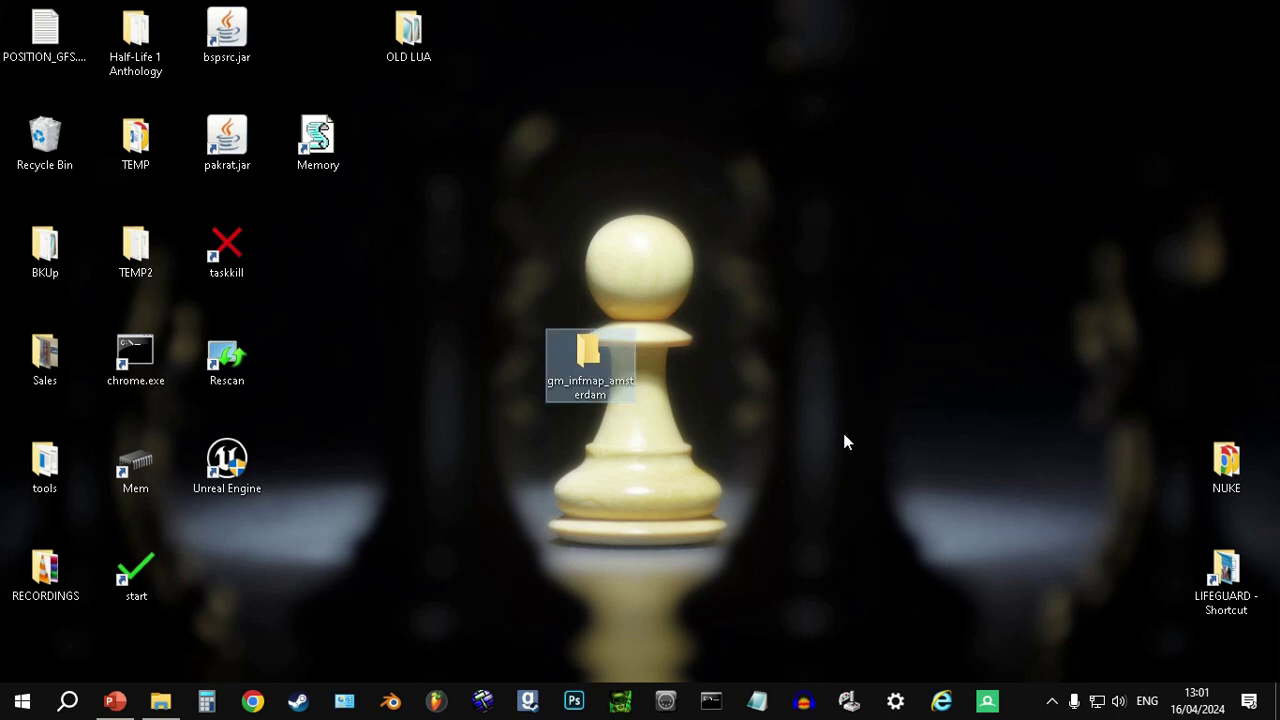
# - Open the gm_infmap_amsterdam folder and create a folder named maps inside it
pyautogui.doubleClick(556, 362)
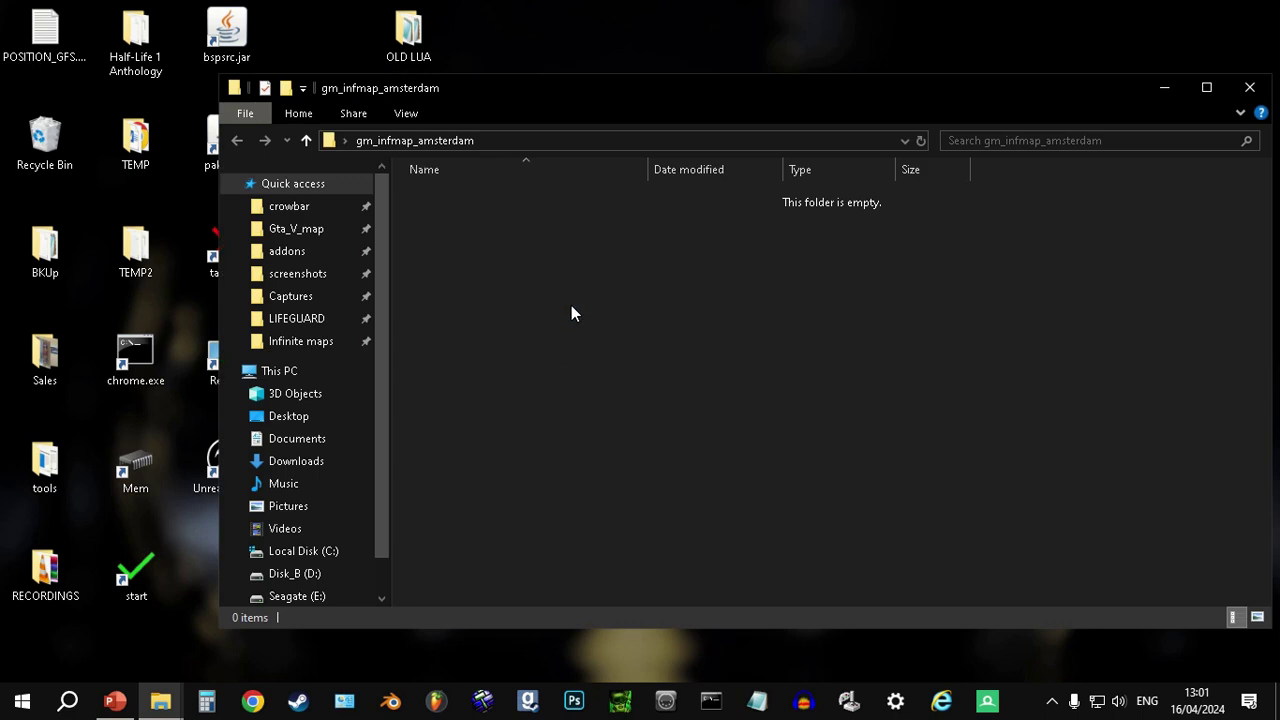
pyautogui.rightClick(571, 304)
pyautogui.moveTo(683, 528)
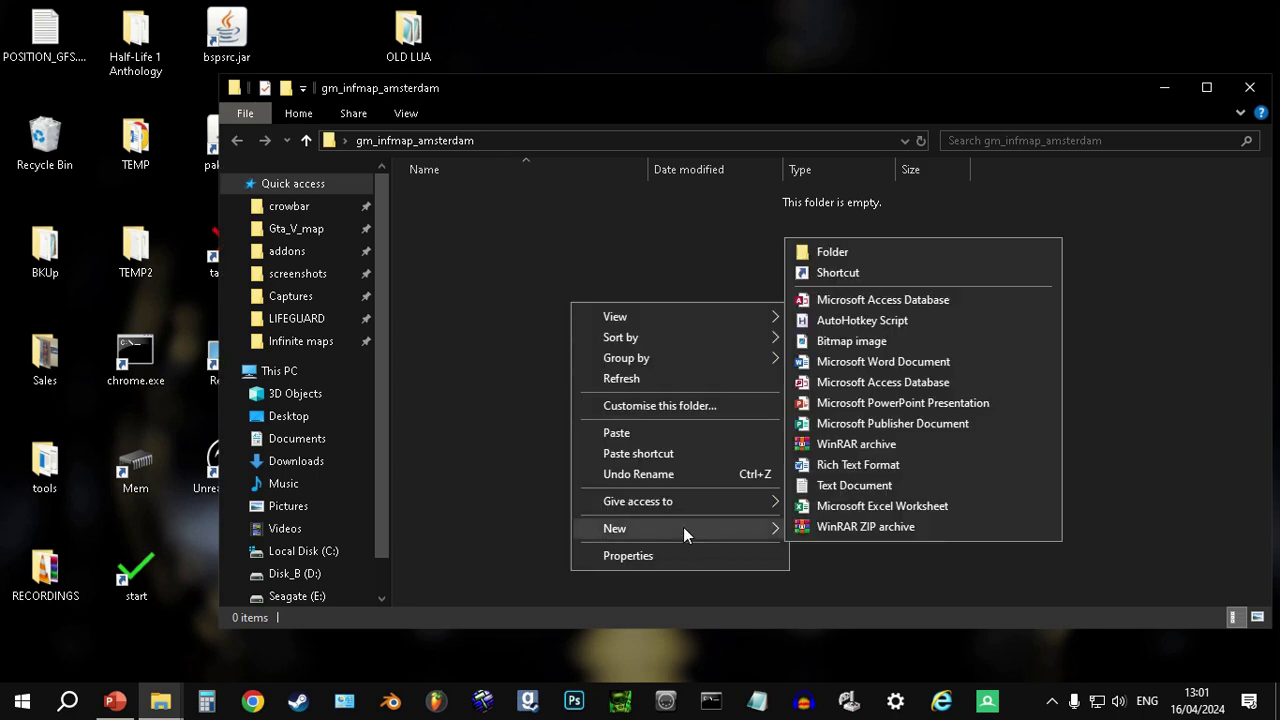
pyautogui.click(866, 253)
pyautogui.write('maps')
pyautogui.press('Return')
# - Paste the copied amsterdam_2-4vybjwu folder and the AMSTERDAM_2 .mtl and .obj files into the maps folder
pyautogui.rightClick(862, 261)
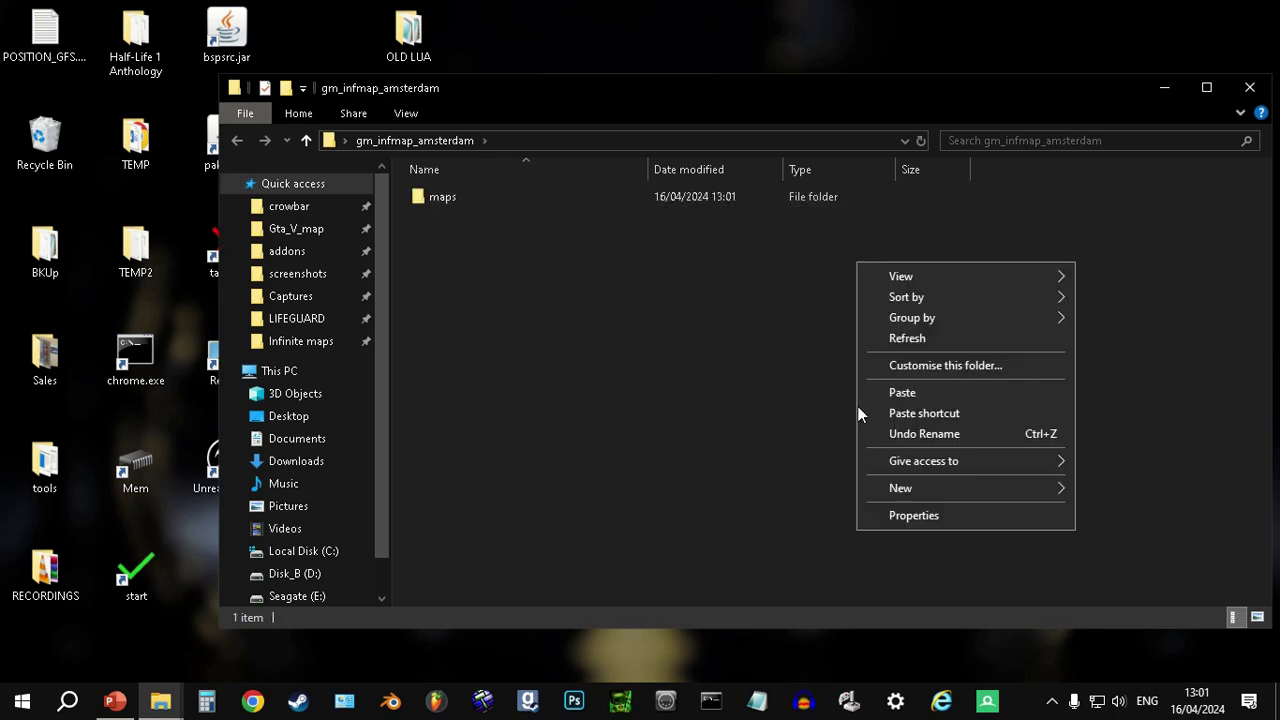
pyautogui.doubleClick(549, 203)
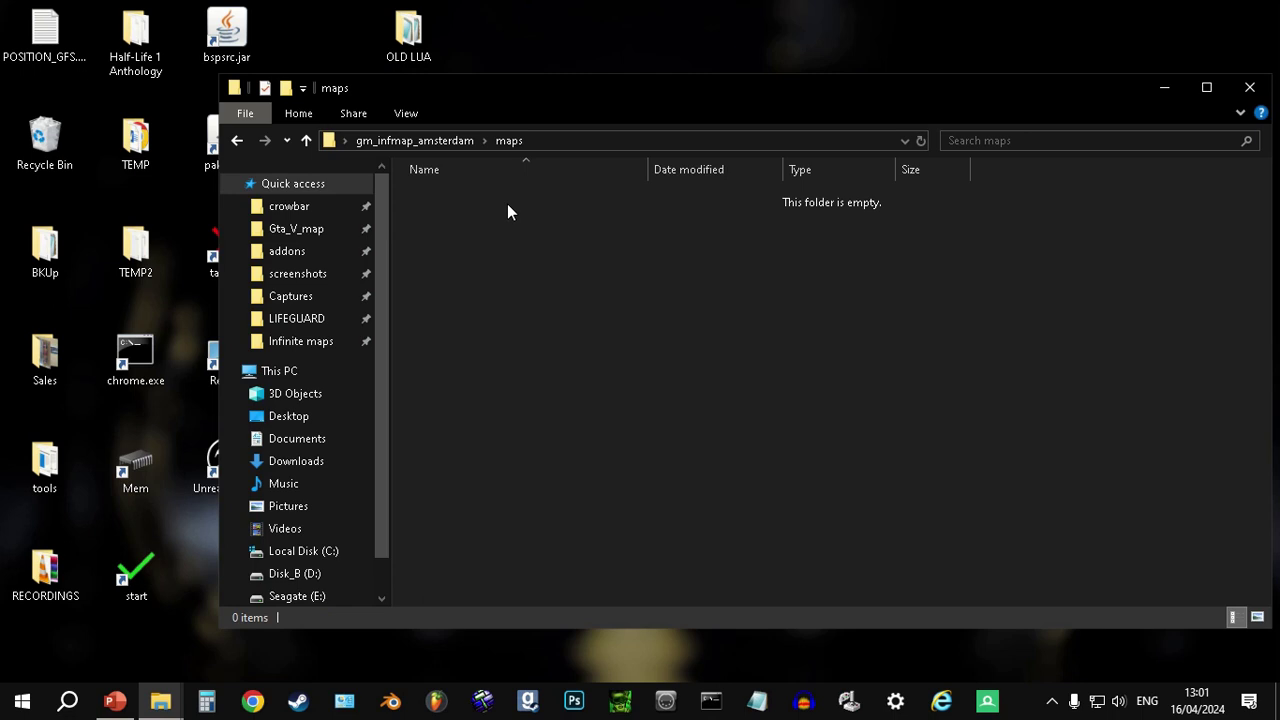
pyautogui.click(444, 144)
pyautogui.doubleClick(476, 204)
pyautogui.hotkey('ctrl', 'v')
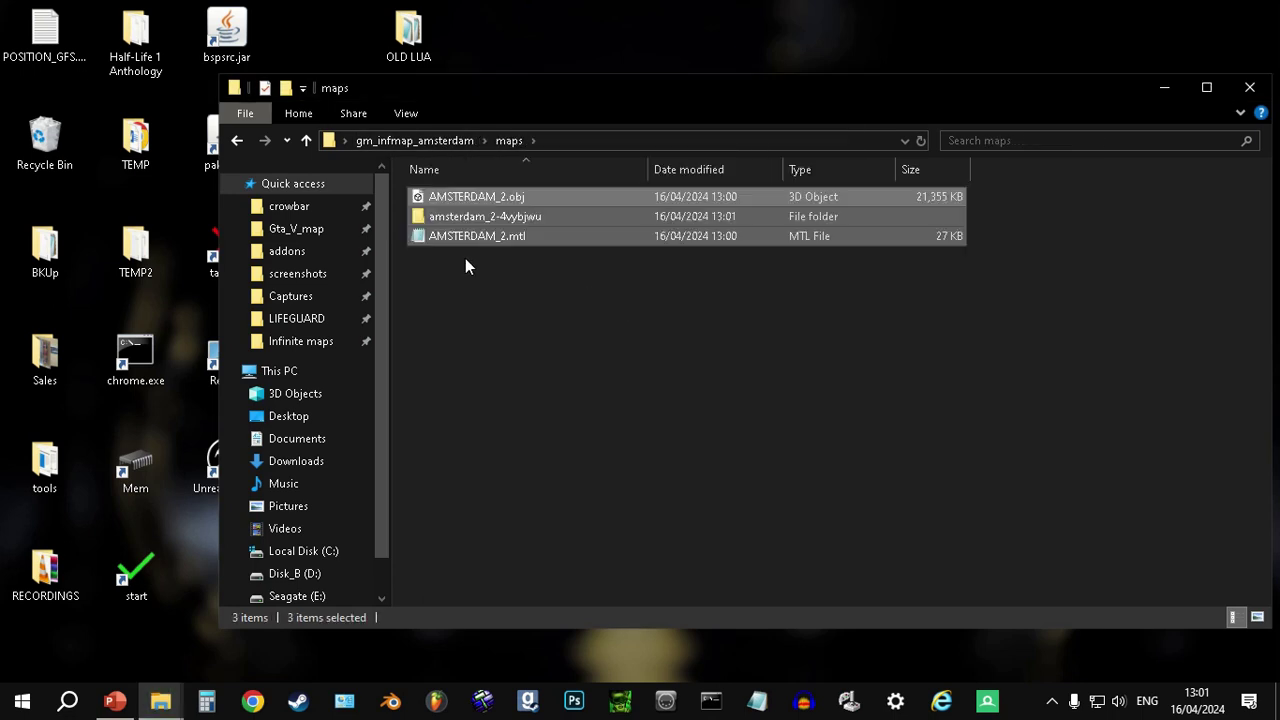
# - Search the pasted amsterdam_2-4vybjwu folder for *.bin and delete all the matching files
pyautogui.doubleClick(487, 194)
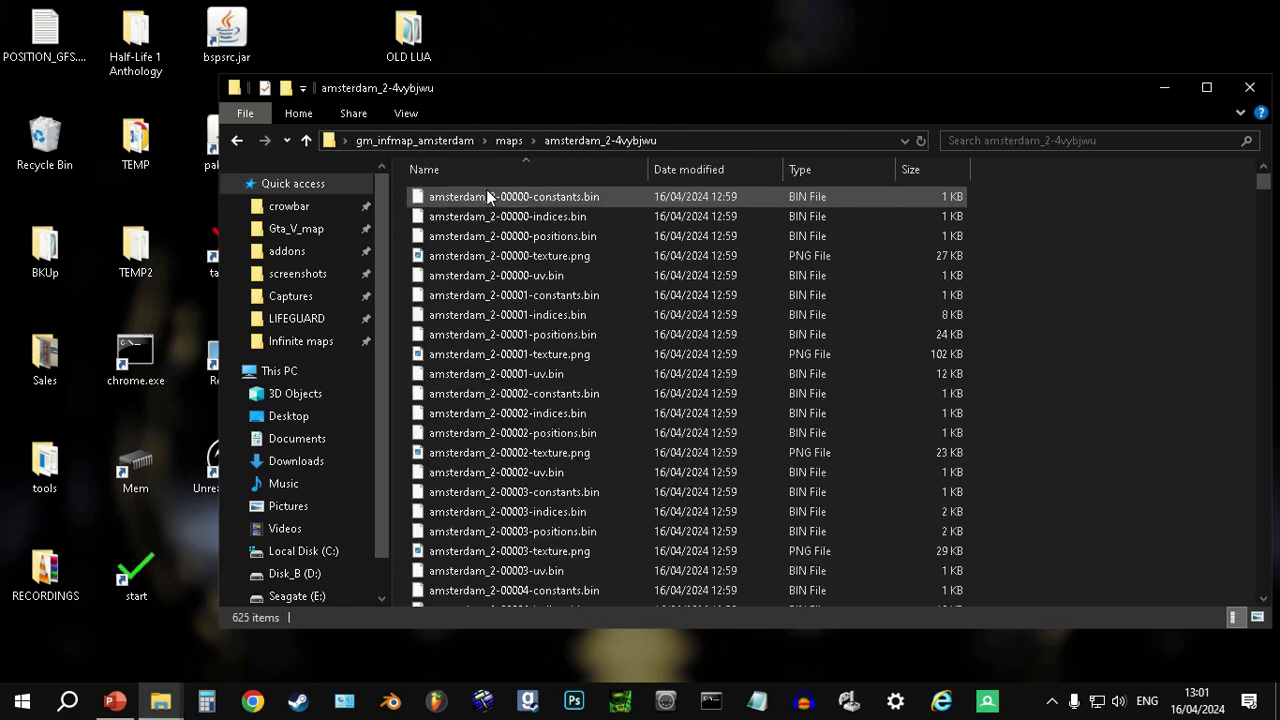
pyautogui.click(1182, 140)
pyautogui.write('*.bin')
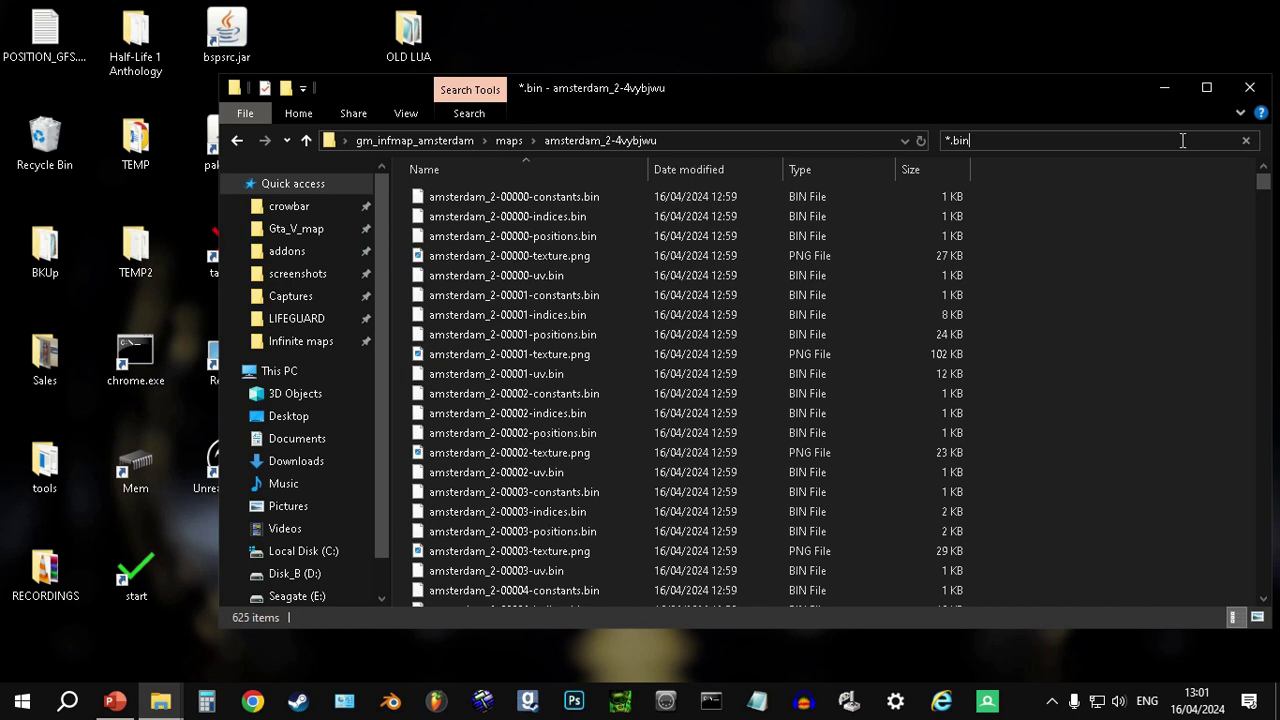
pyautogui.click(1162, 184)
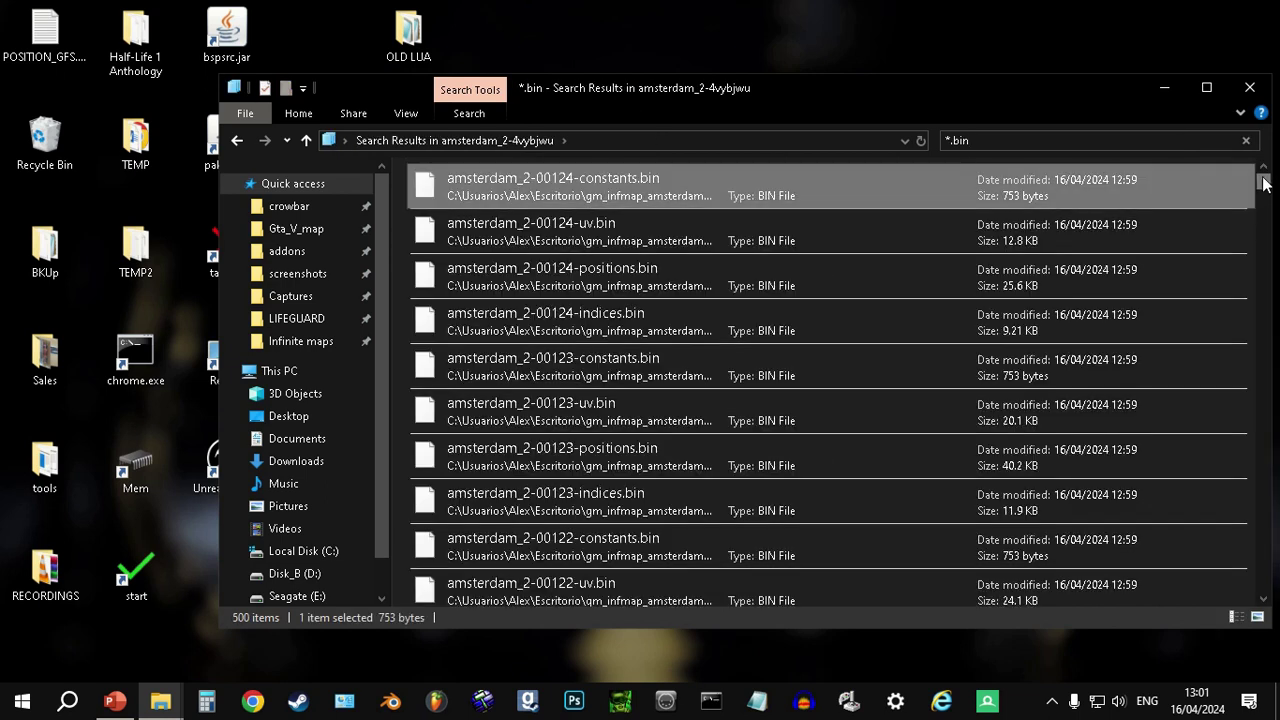
pyautogui.moveTo(1263, 183); pyautogui.dragTo(1264, 495)
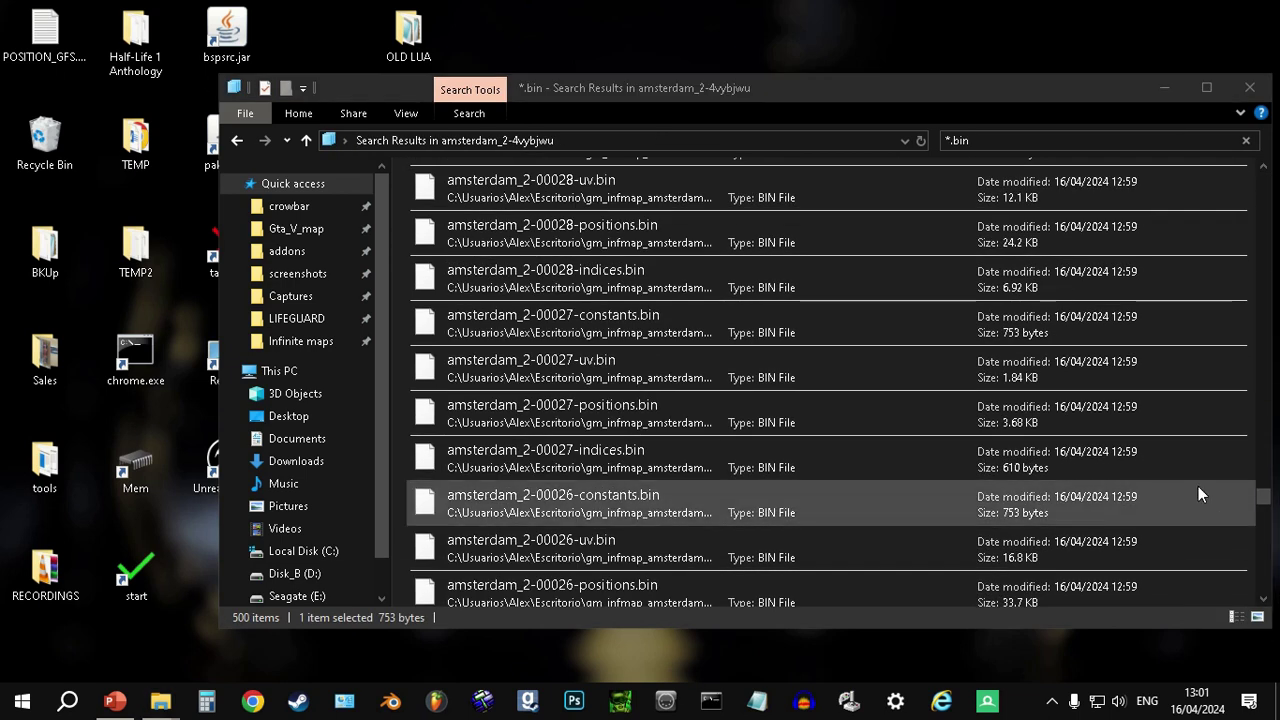
pyautogui.moveTo(1263, 500); pyautogui.dragTo(1263, 590)
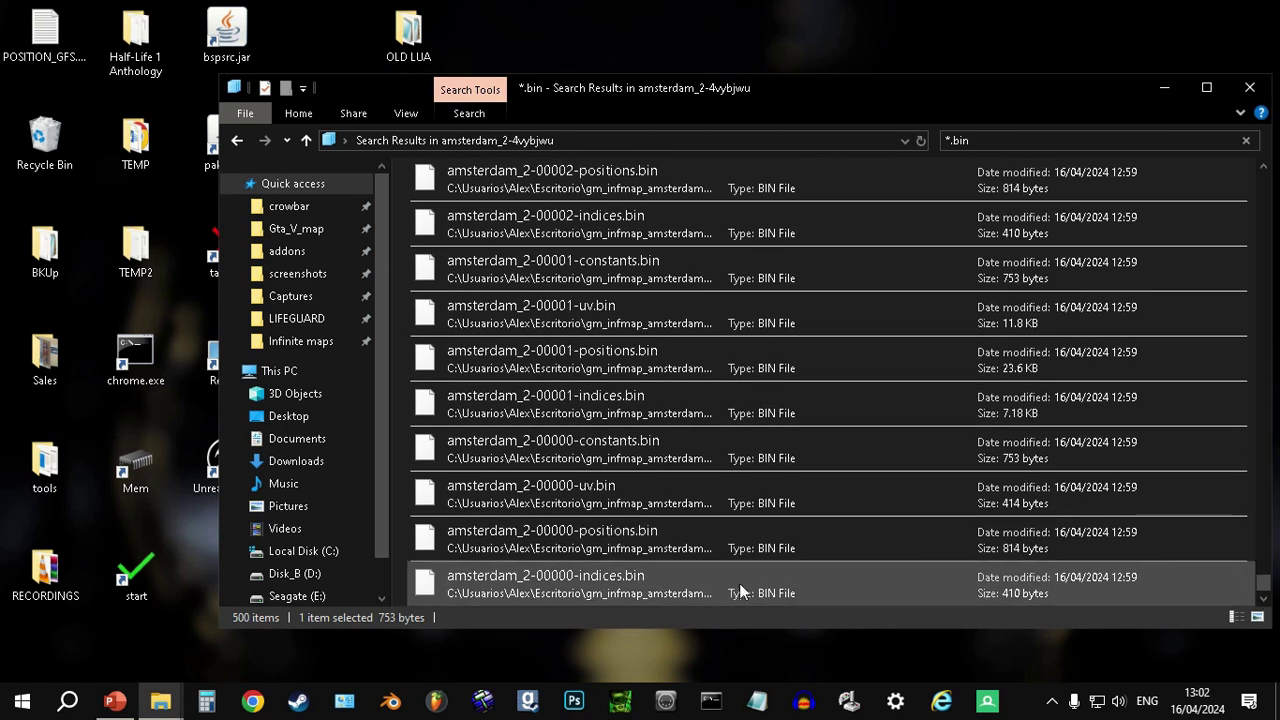
pyautogui.hotkey('ctrl', 'a')
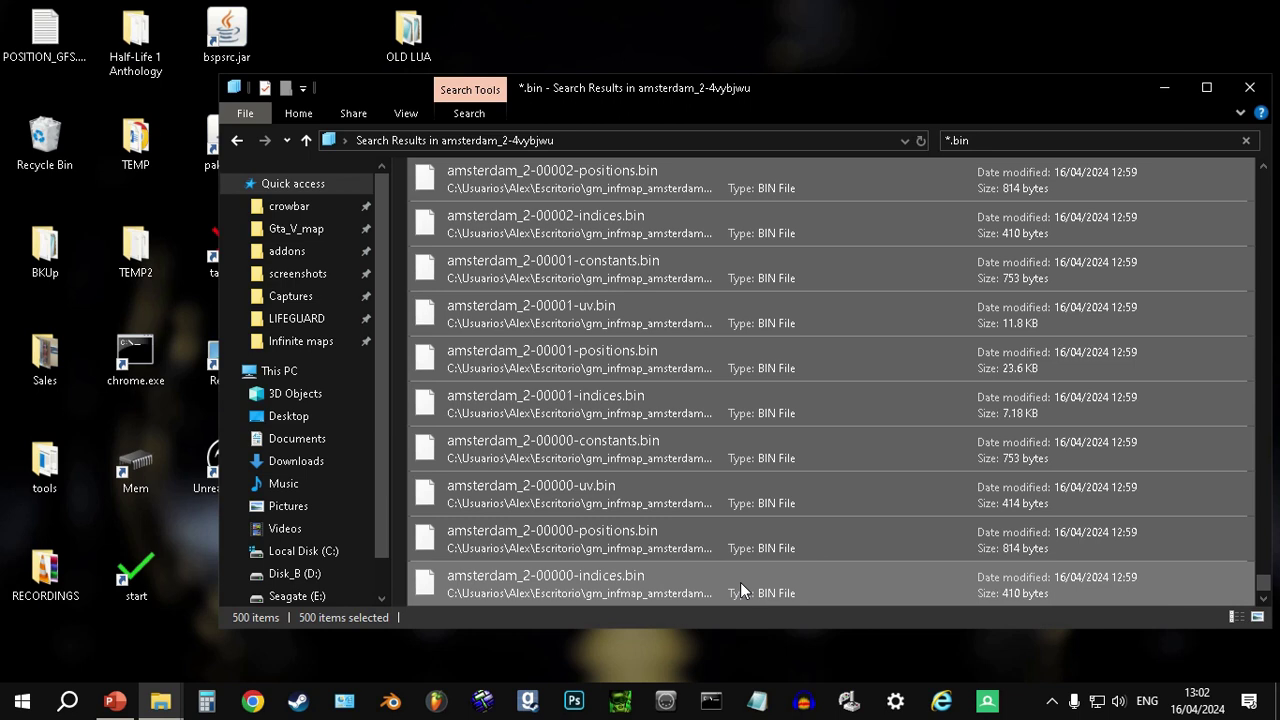
pyautogui.press('Delete')
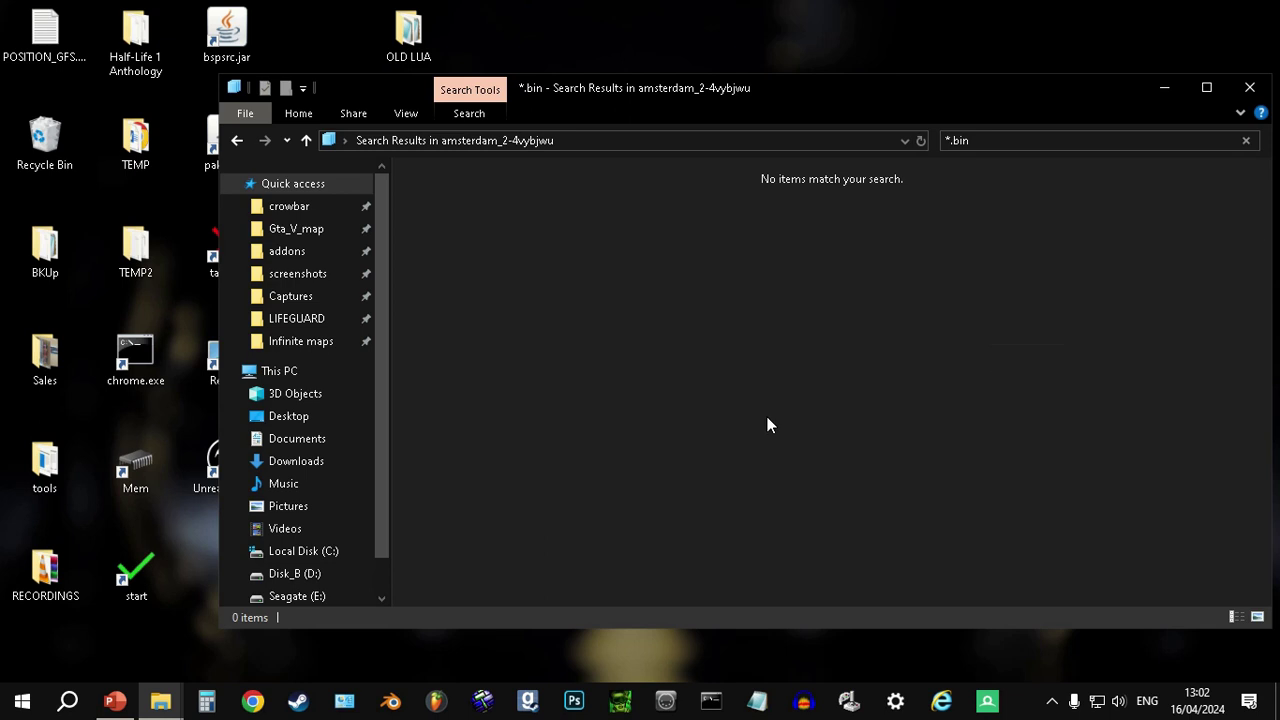
# - Return to the maps folder and cut the amsterdam_2-4vybjwu folder
pyautogui.click(236, 141)
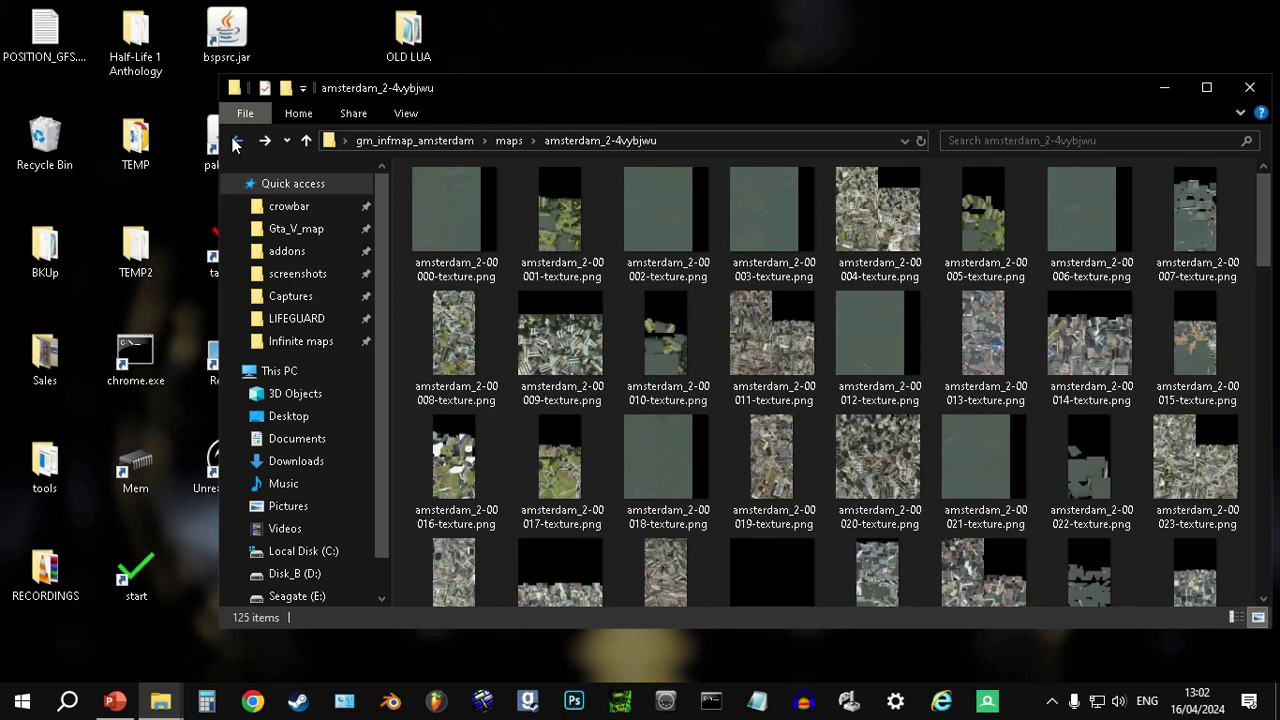
pyautogui.click(510, 141)
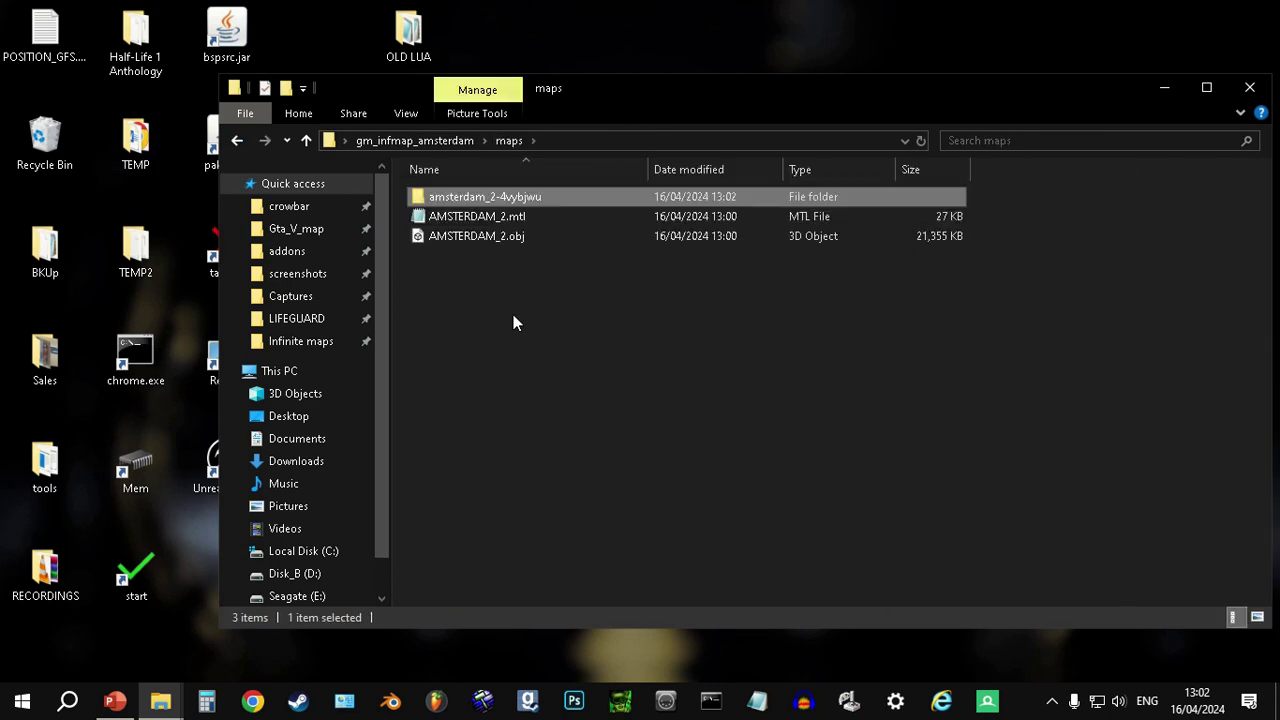
pyautogui.click(523, 196)
pyautogui.rightClick(523, 196)
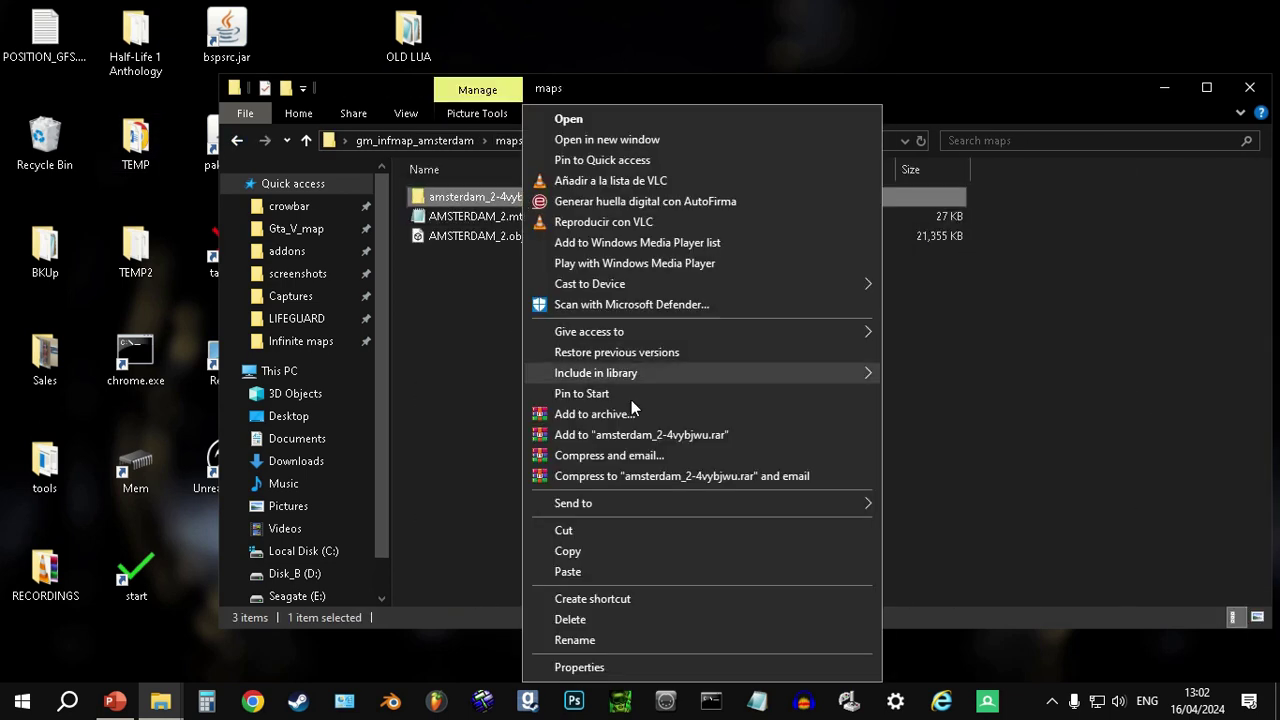
pyautogui.click(588, 533)
# - Create a folder named materials in gm_infmap_amsterdam and open it
pyautogui.click(444, 140)
pyautogui.rightClick(517, 298)
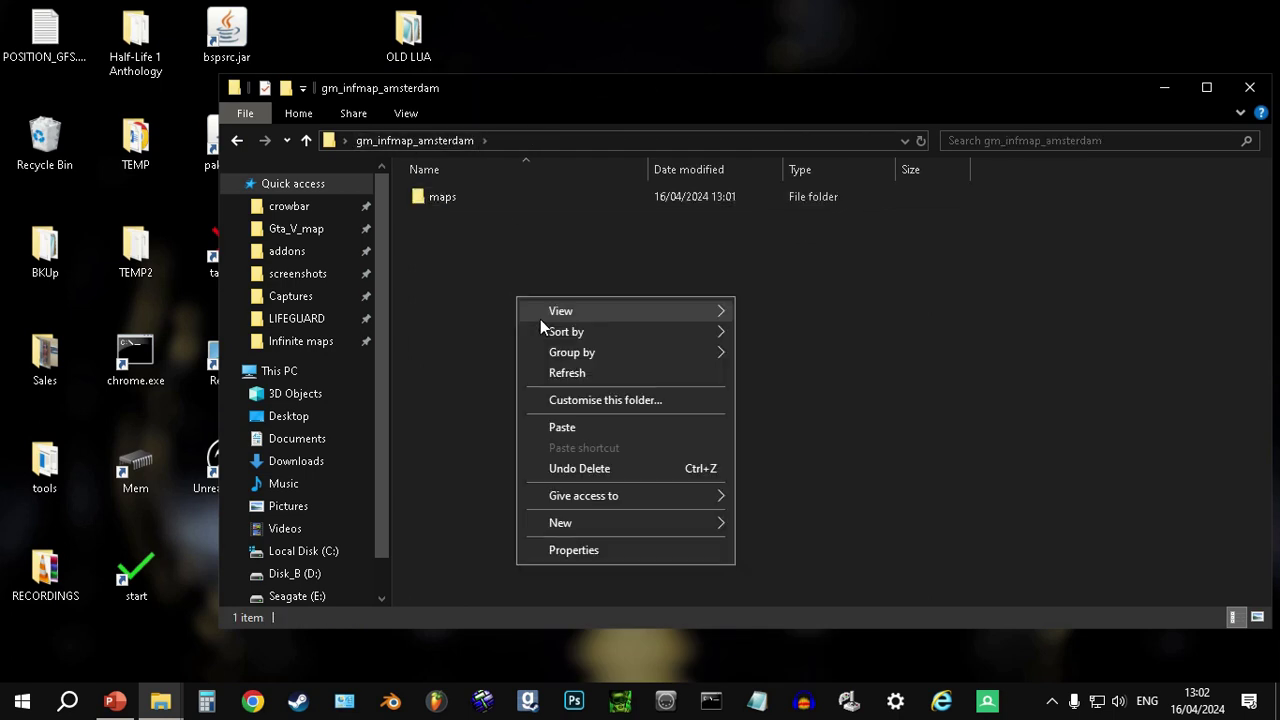
pyautogui.moveTo(640, 522)
pyautogui.click(795, 250)
pyautogui.write('ma')
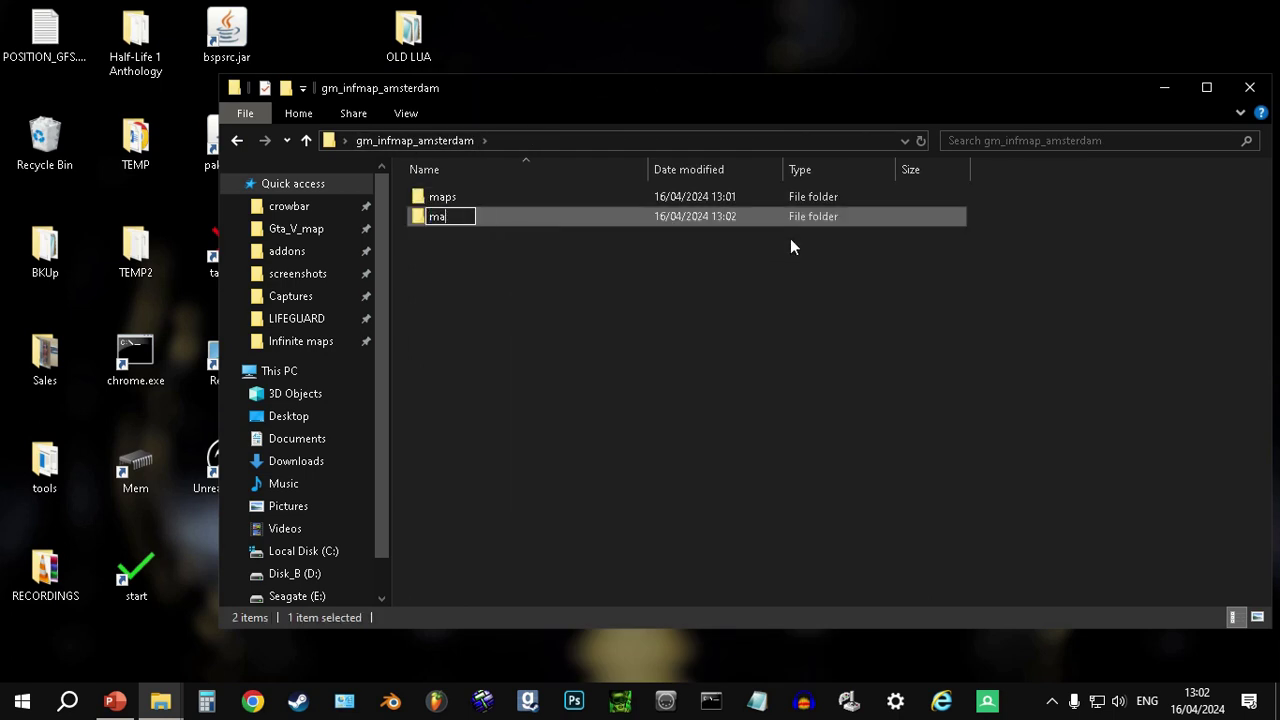
pyautogui.write('terials')
pyautogui.press('Return')
pyautogui.press('Return')
# - Create an infmap folder inside materials and paste the cut amsterdam_2-4vybjwu folder into it
pyautogui.rightClick(790, 238)
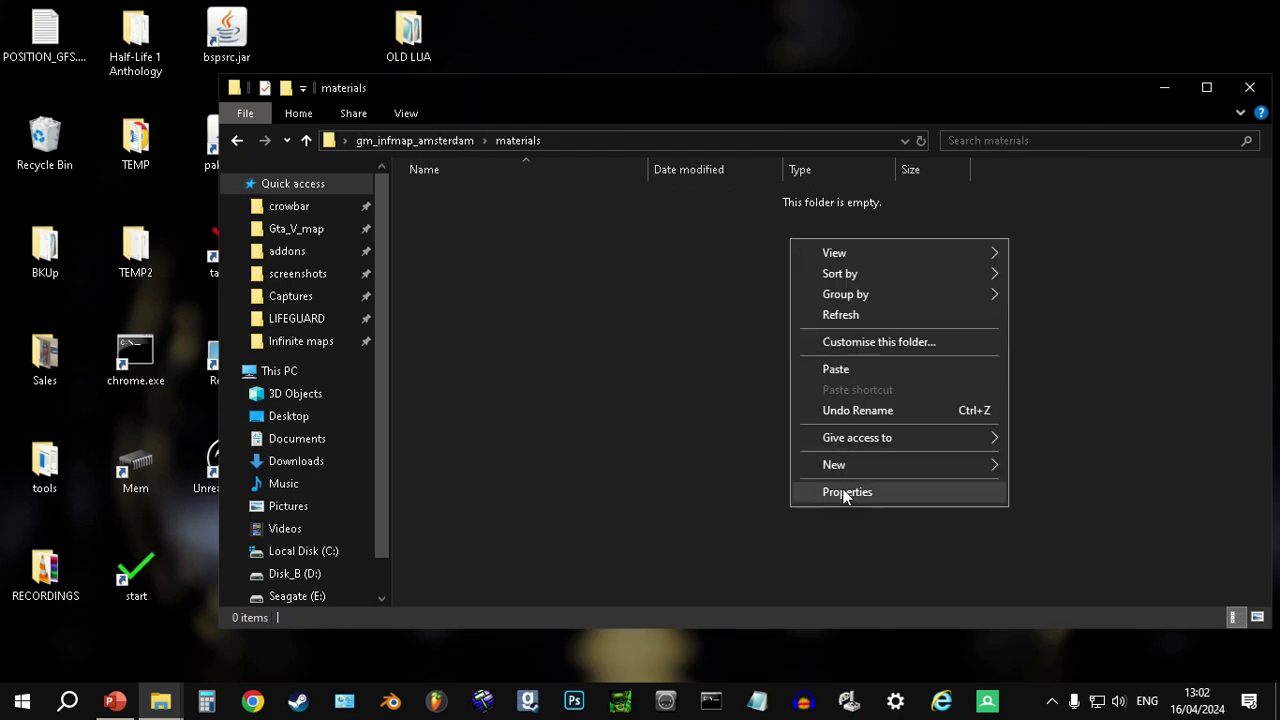
pyautogui.moveTo(863, 467)
pyautogui.click(612, 190)
pyautogui.write('infmap')
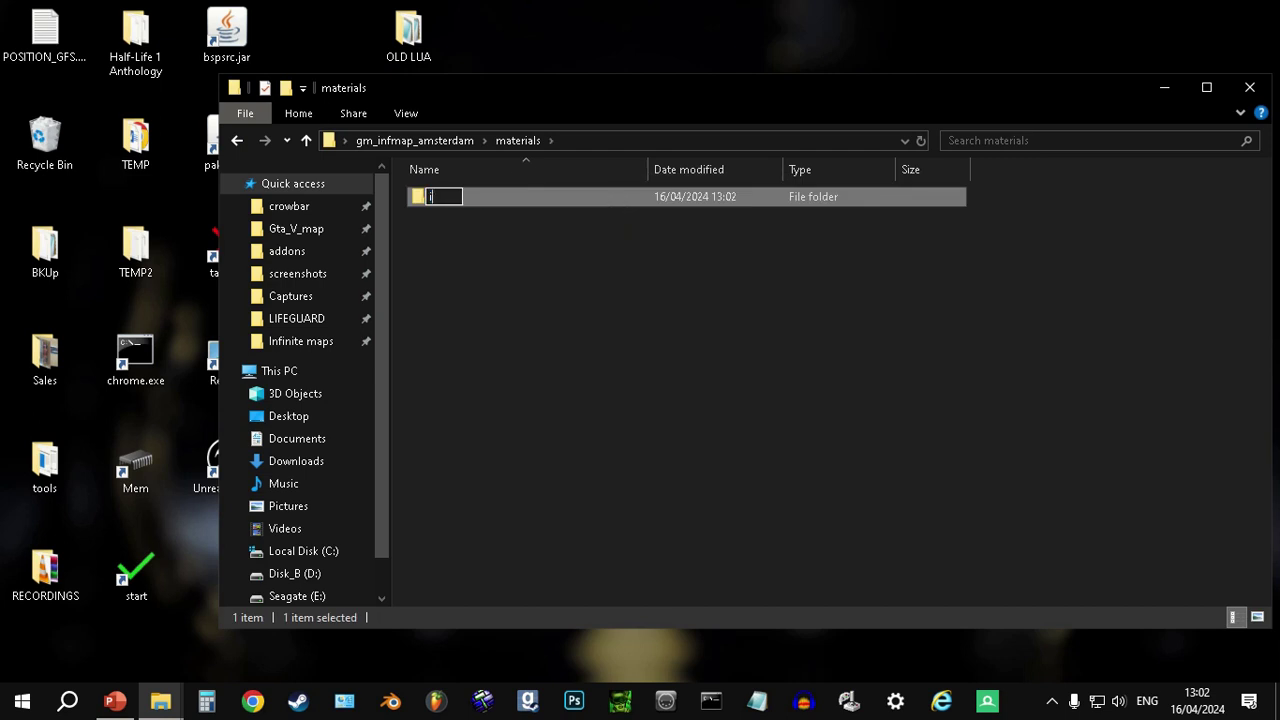
pyautogui.press('Return')
pyautogui.press('Return')
pyautogui.hotkey('ctrl', 'v')
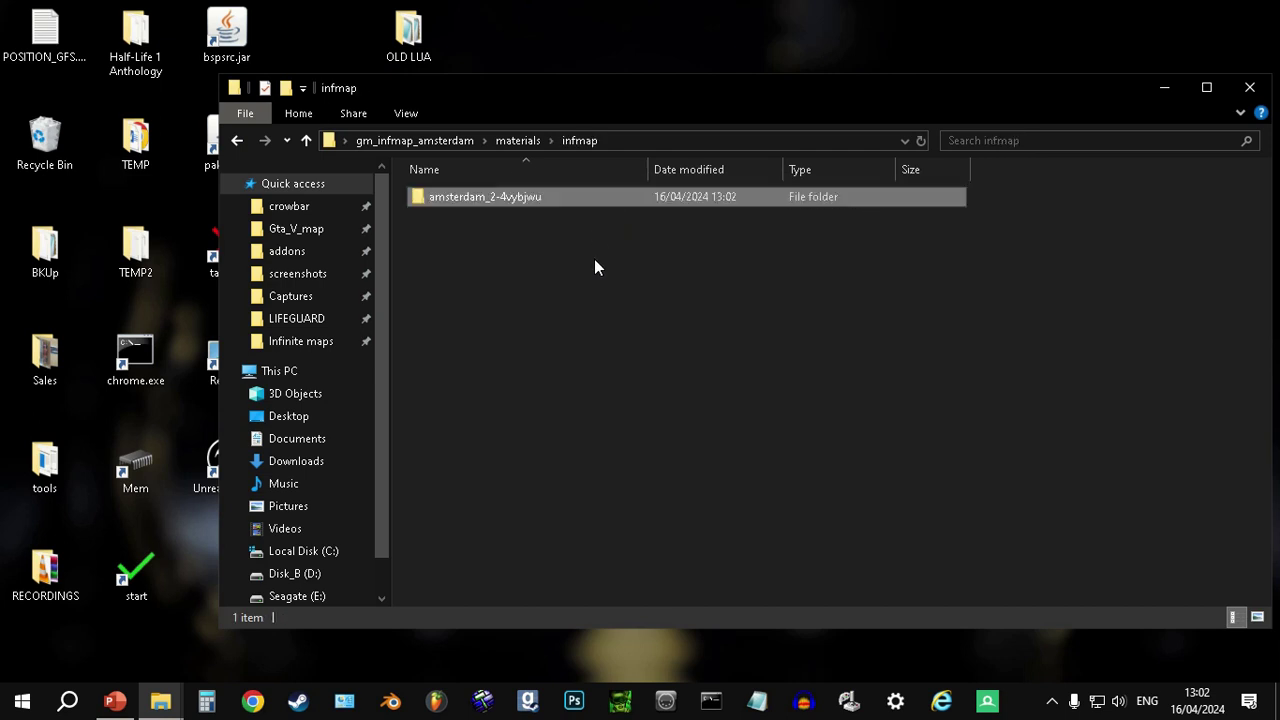
# - Open AMSTERDAM_2.mtl from the maps folder in Notepad, check the folder name in its first map_Kd texture path, and close the file
pyautogui.click(518, 140)
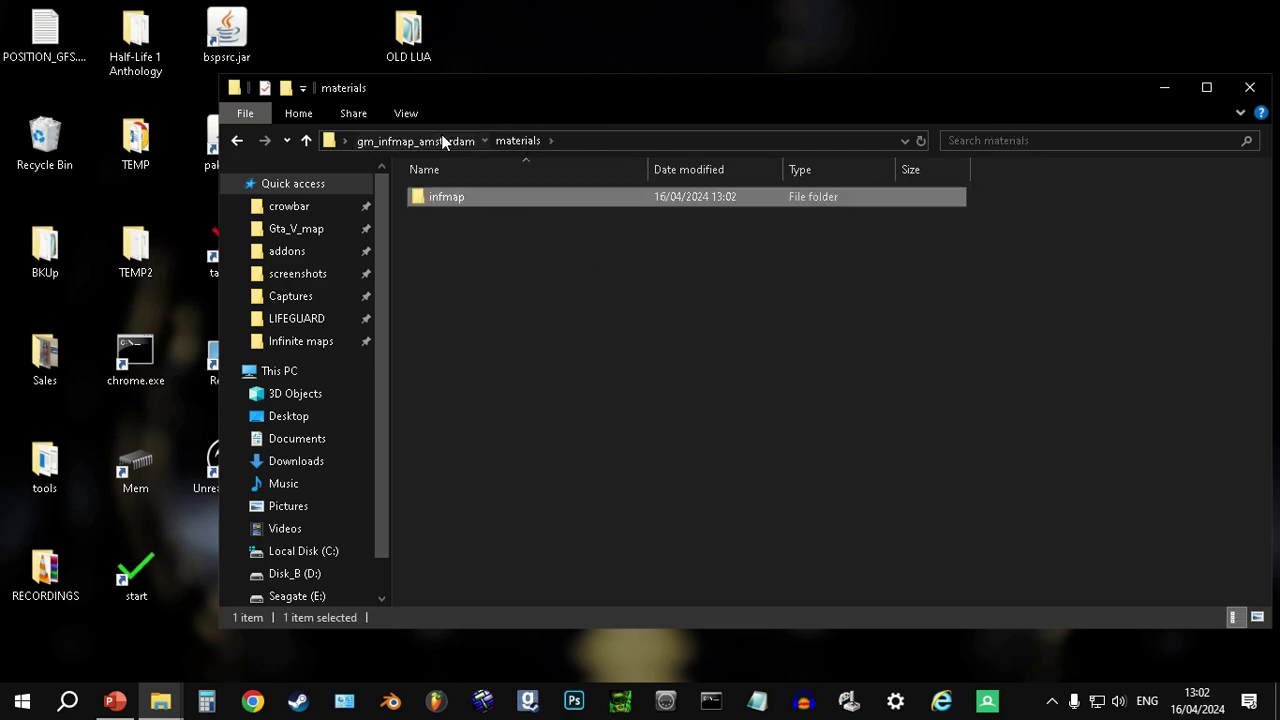
pyautogui.click(441, 140)
pyautogui.doubleClick(485, 204)
pyautogui.doubleClick(501, 202)
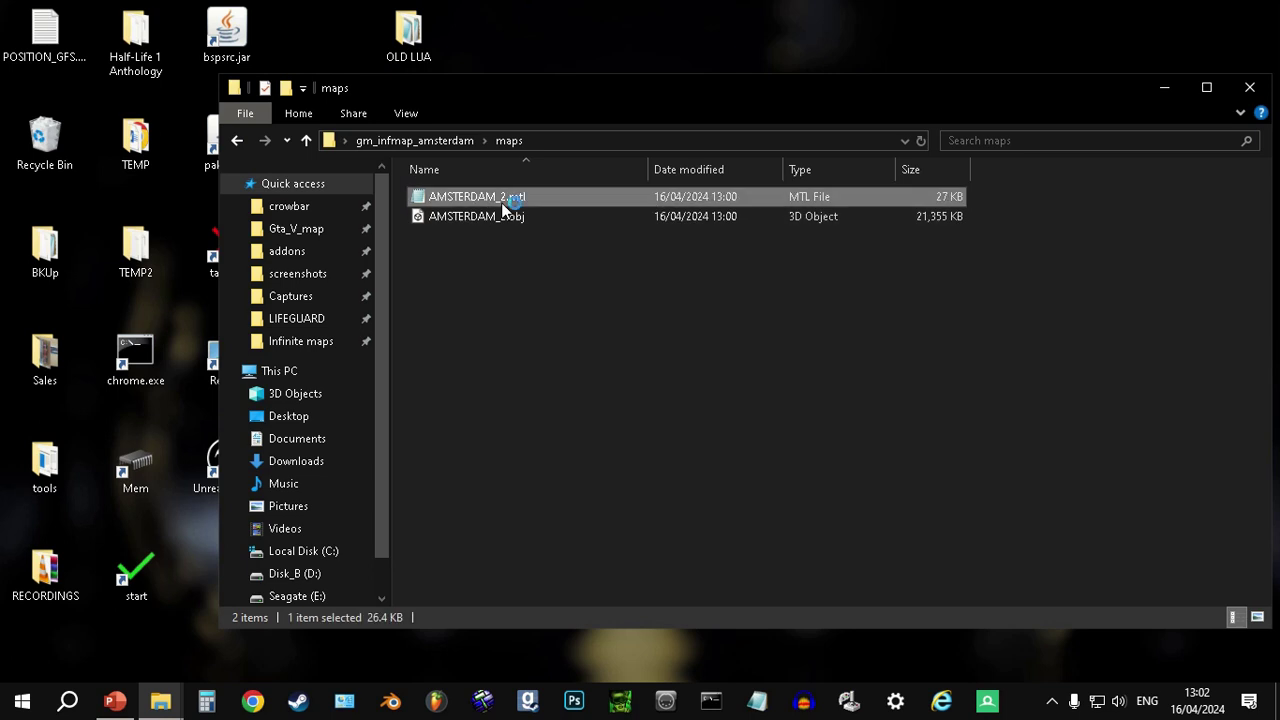
pyautogui.moveTo(94, 400); pyautogui.dragTo(244, 393)
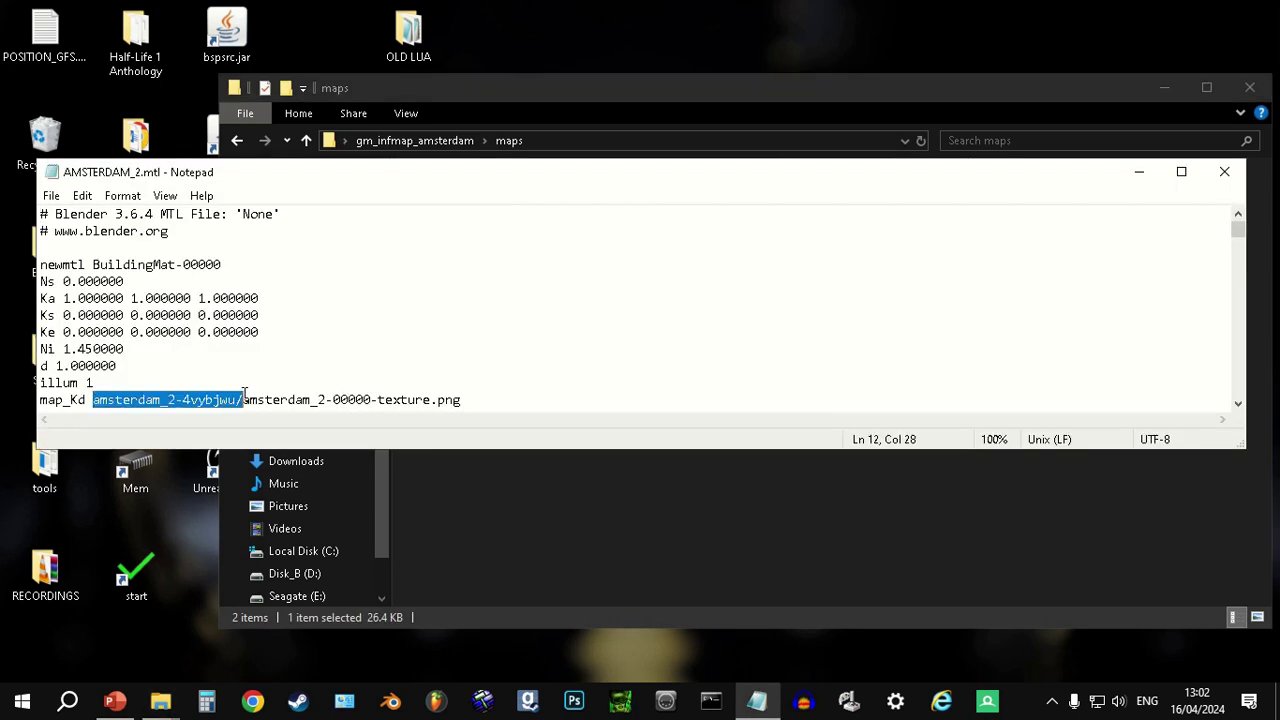
pyautogui.click(1224, 171)
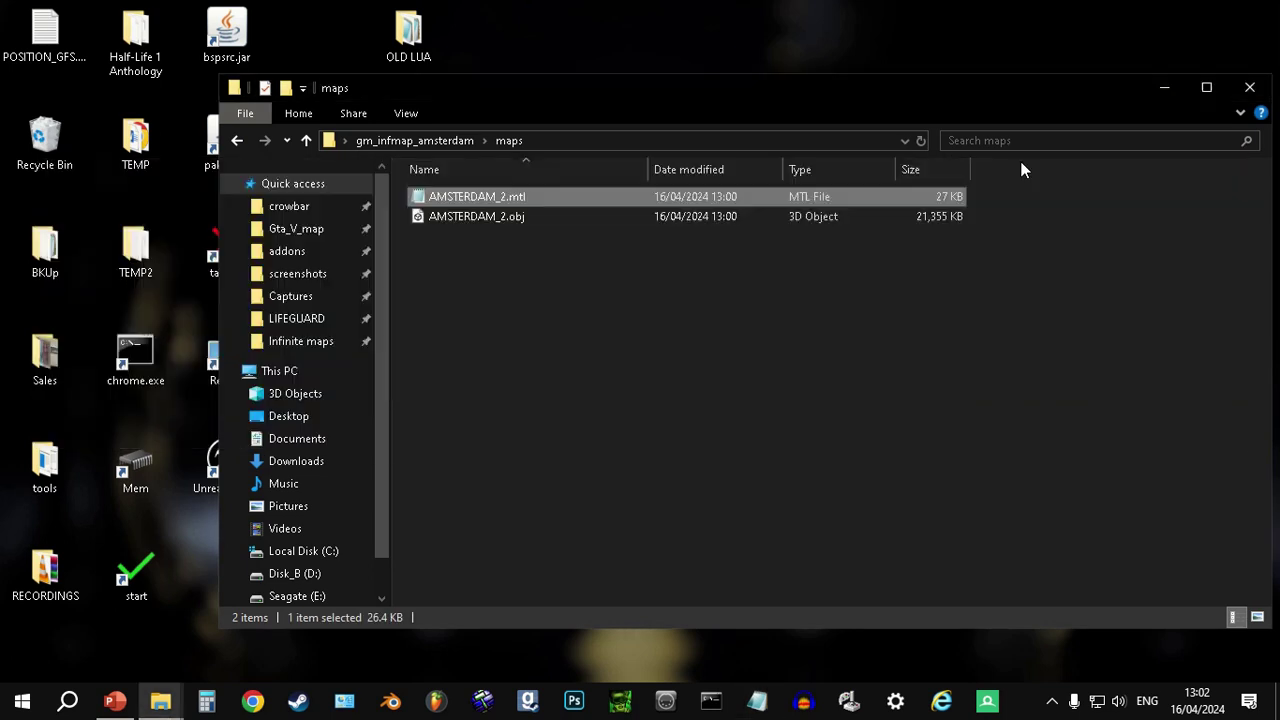
# - Check the folder structure under materials down to the texture images in infmap's amsterdam_2-4vybjwu folder
pyautogui.click(430, 140)
pyautogui.doubleClick(474, 211)
pyautogui.doubleClick(512, 200)
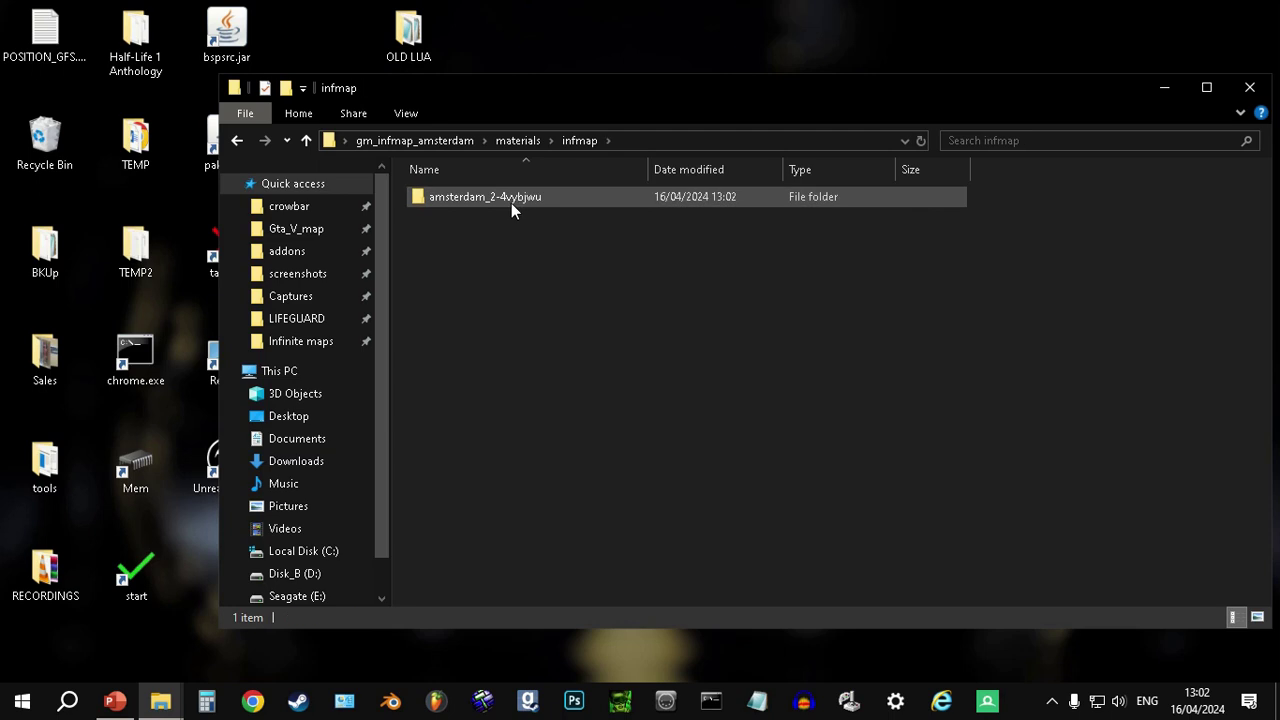
pyautogui.click(237, 141)
pyautogui.click(237, 141)
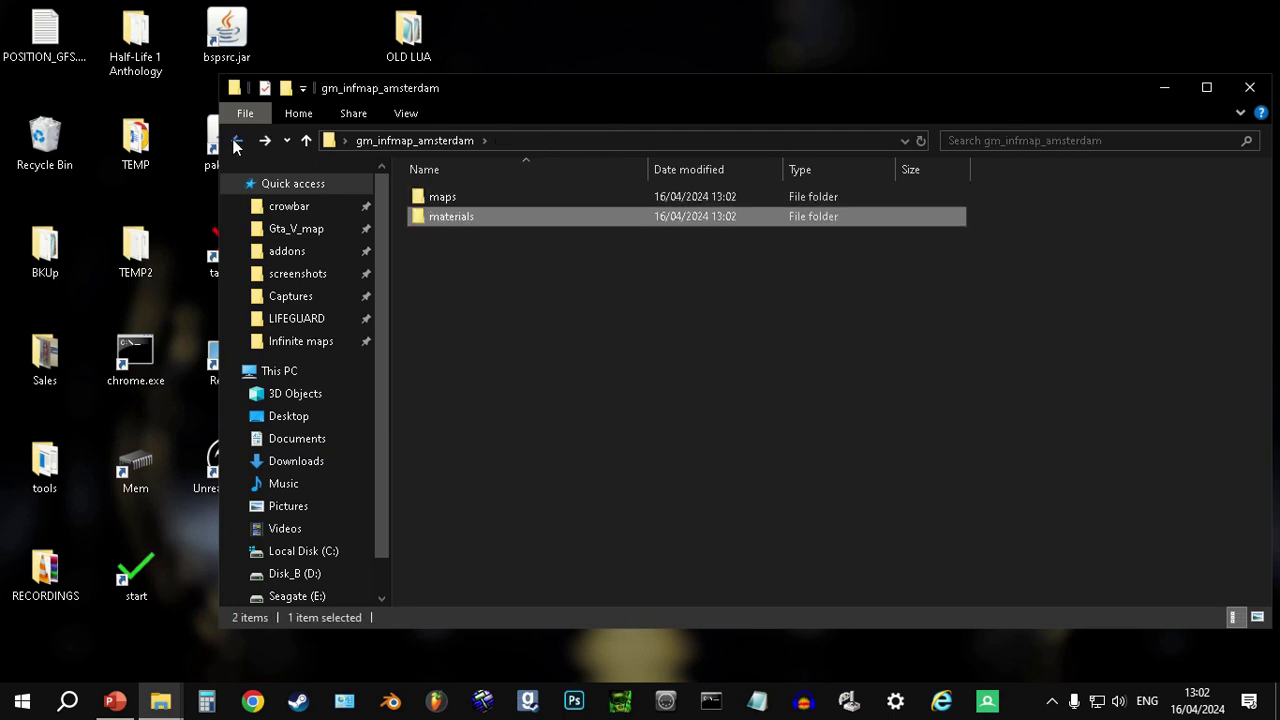
pyautogui.doubleClick(517, 216)
pyautogui.doubleClick(521, 197)
pyautogui.doubleClick(521, 197)
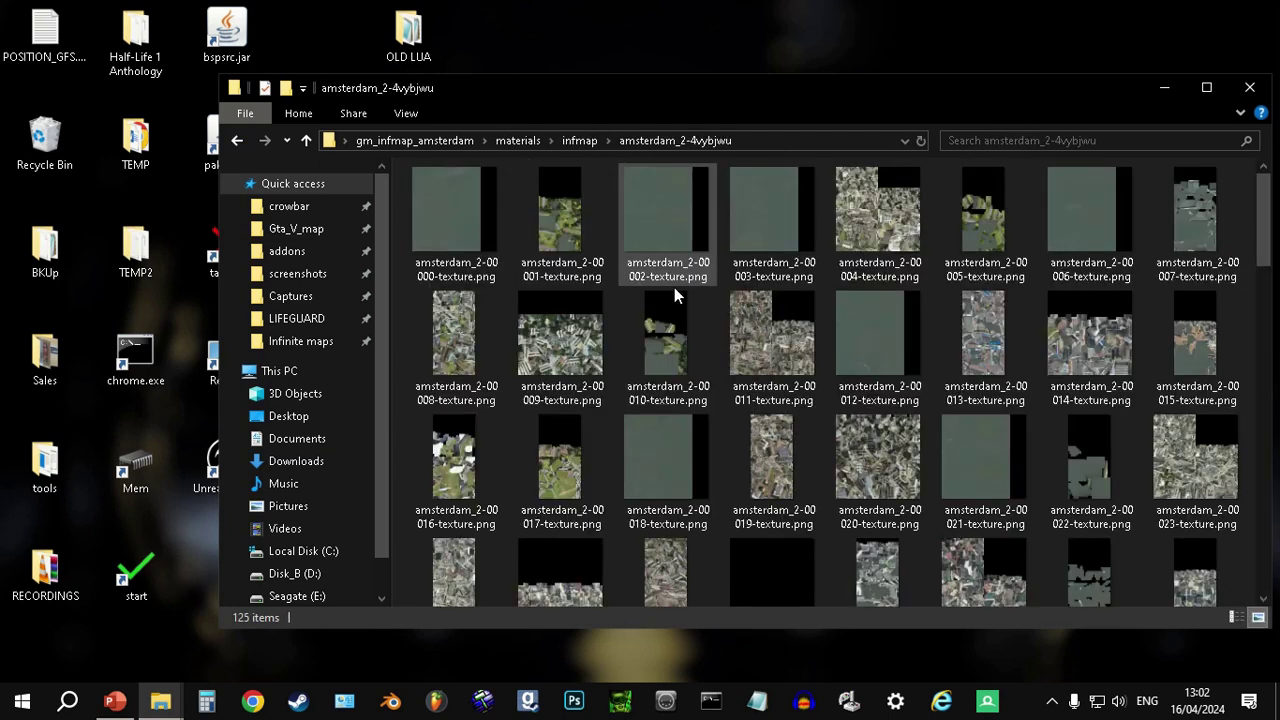
# - Return to the root of gm_infmap_amsterdam and create a folder named lua beside maps and materials
pyautogui.click(237, 141)
pyautogui.click(237, 141)
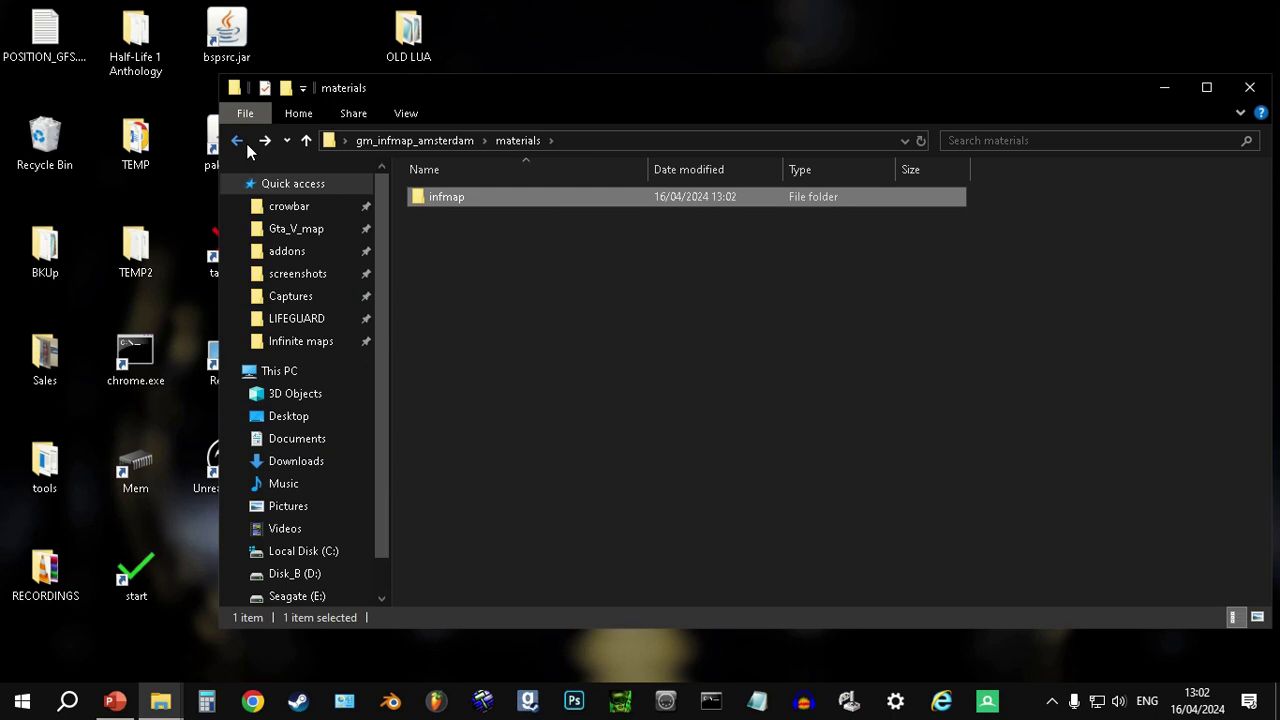
pyautogui.click(237, 141)
pyautogui.rightClick(486, 264)
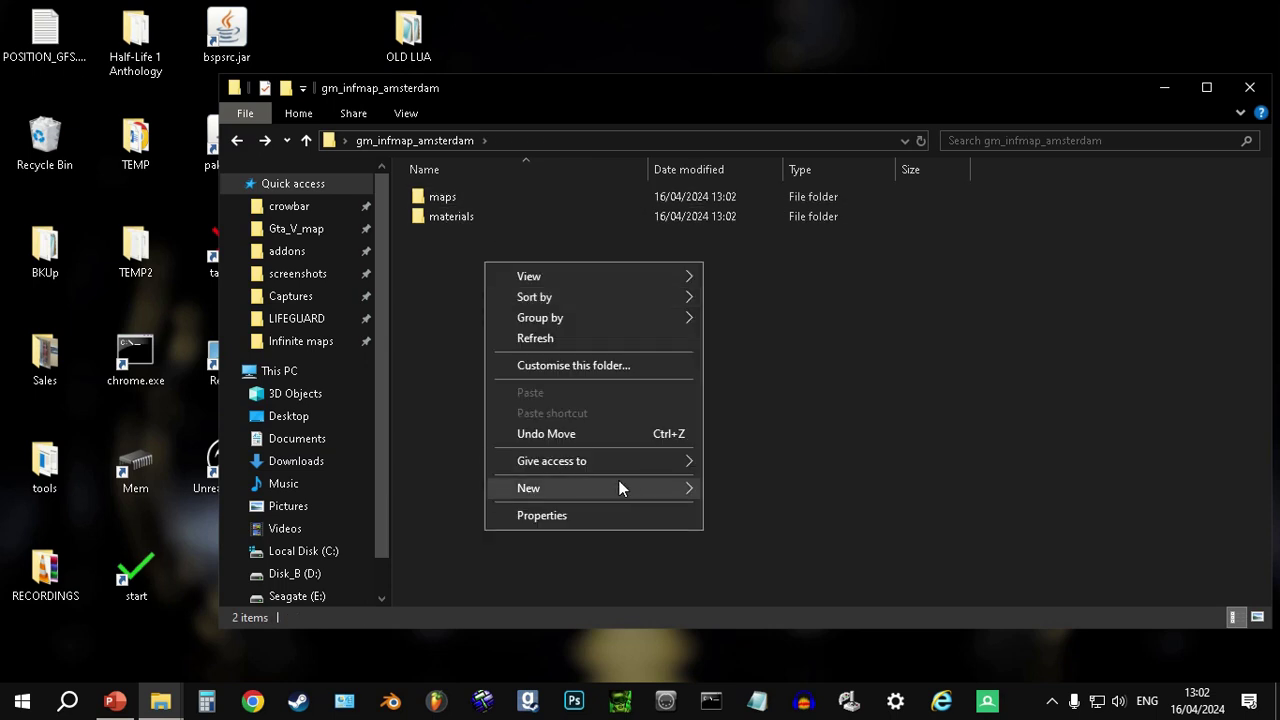
pyautogui.moveTo(610, 486)
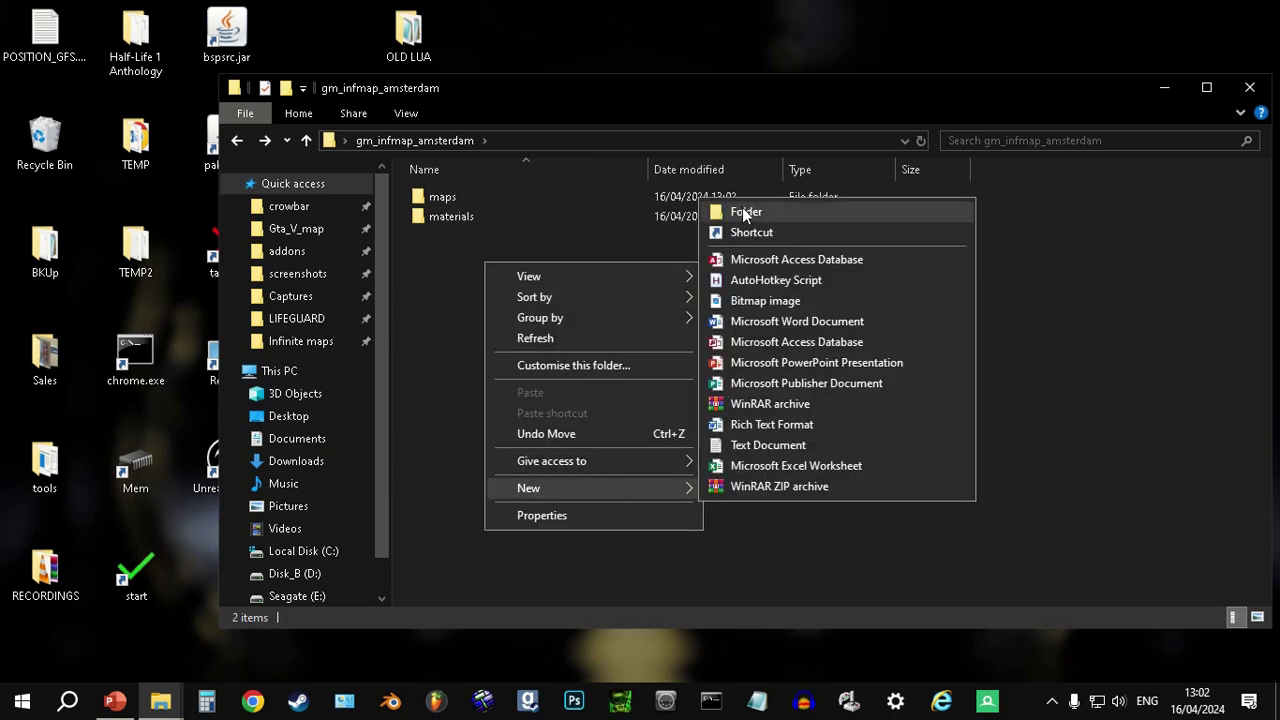
pyautogui.click(742, 207)
pyautogui.write('lua')
pyautogui.press('Return')
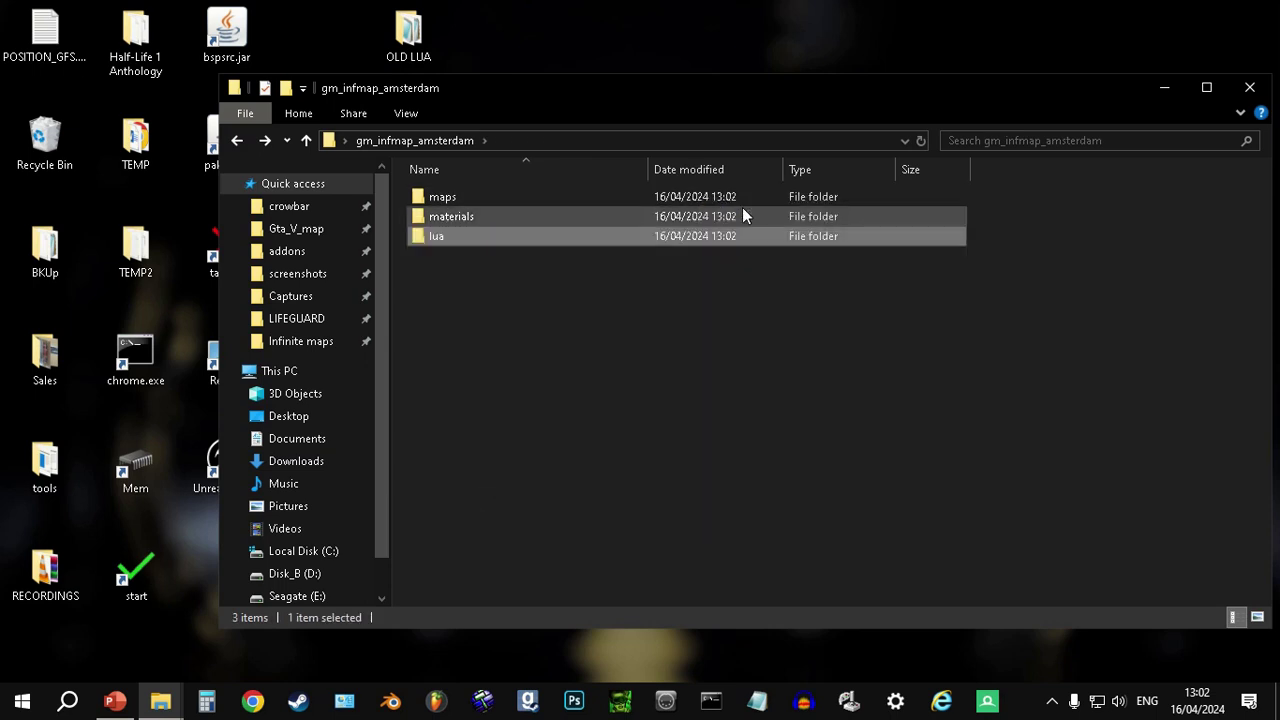
# - Open the lua folder and create a folder named infmap inside it
pyautogui.doubleClick(667, 242)
pyautogui.rightClick(545, 241)
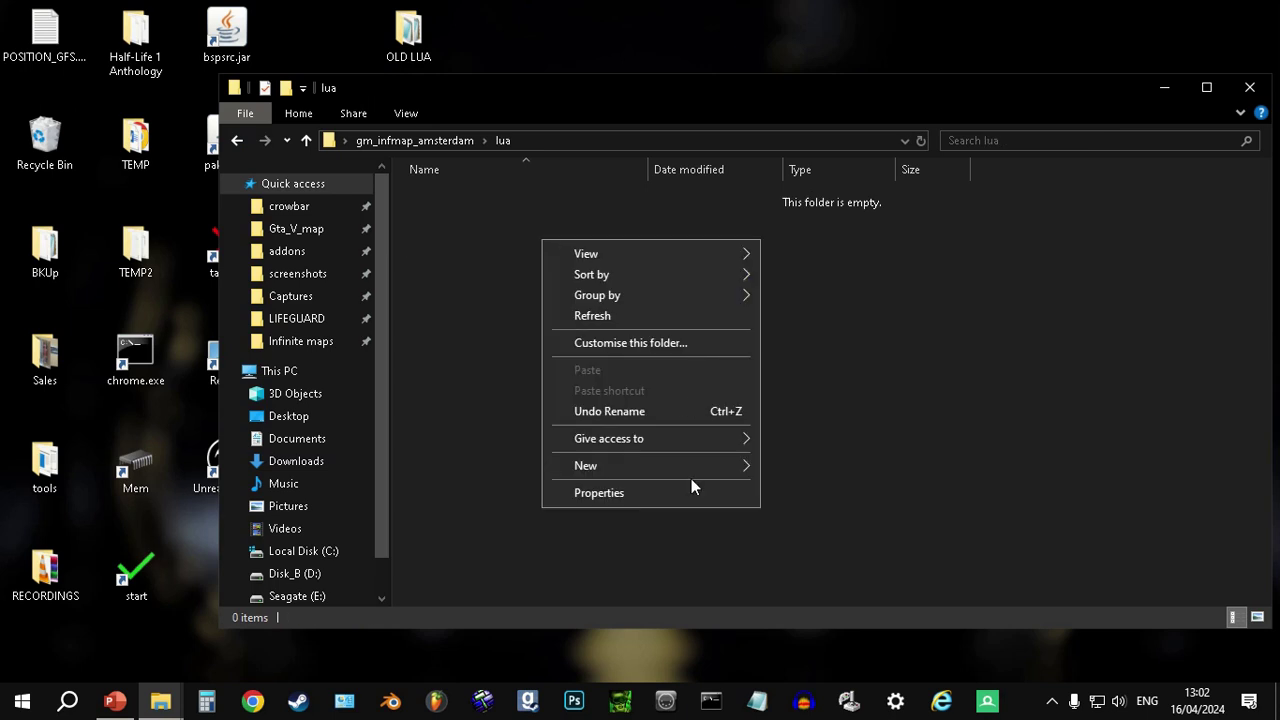
pyautogui.moveTo(672, 462)
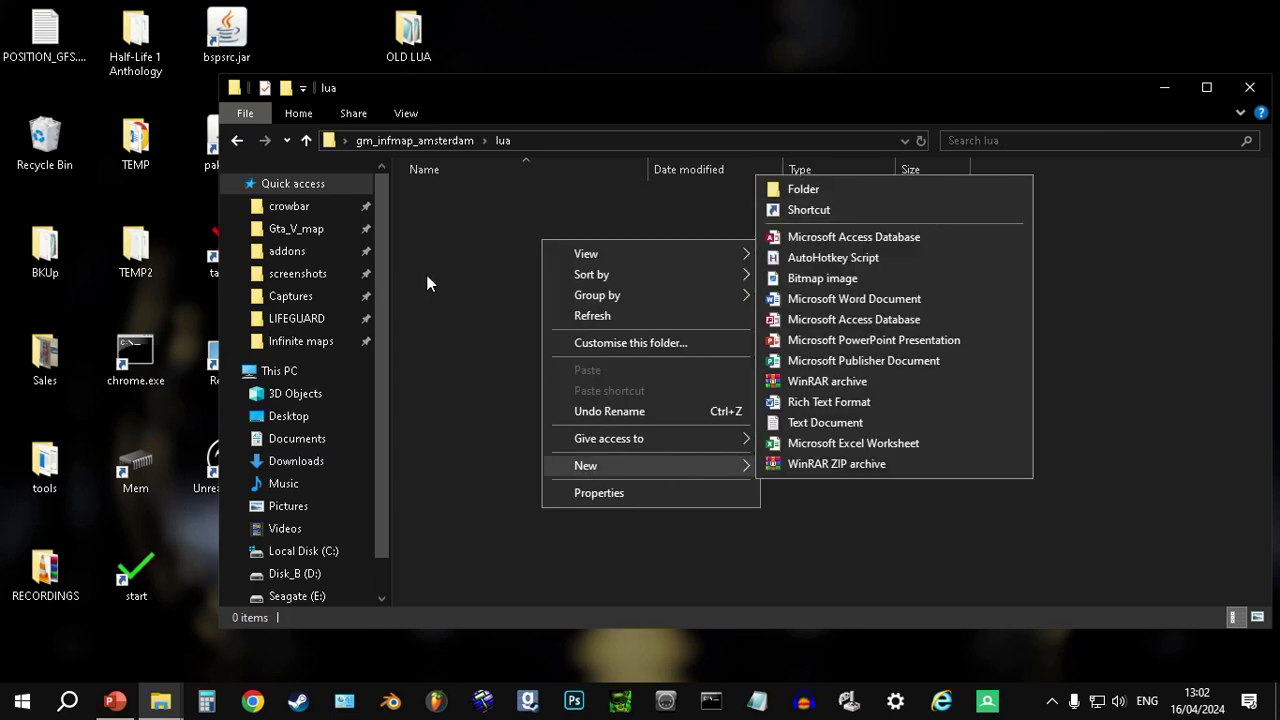
pyautogui.click(800, 190)
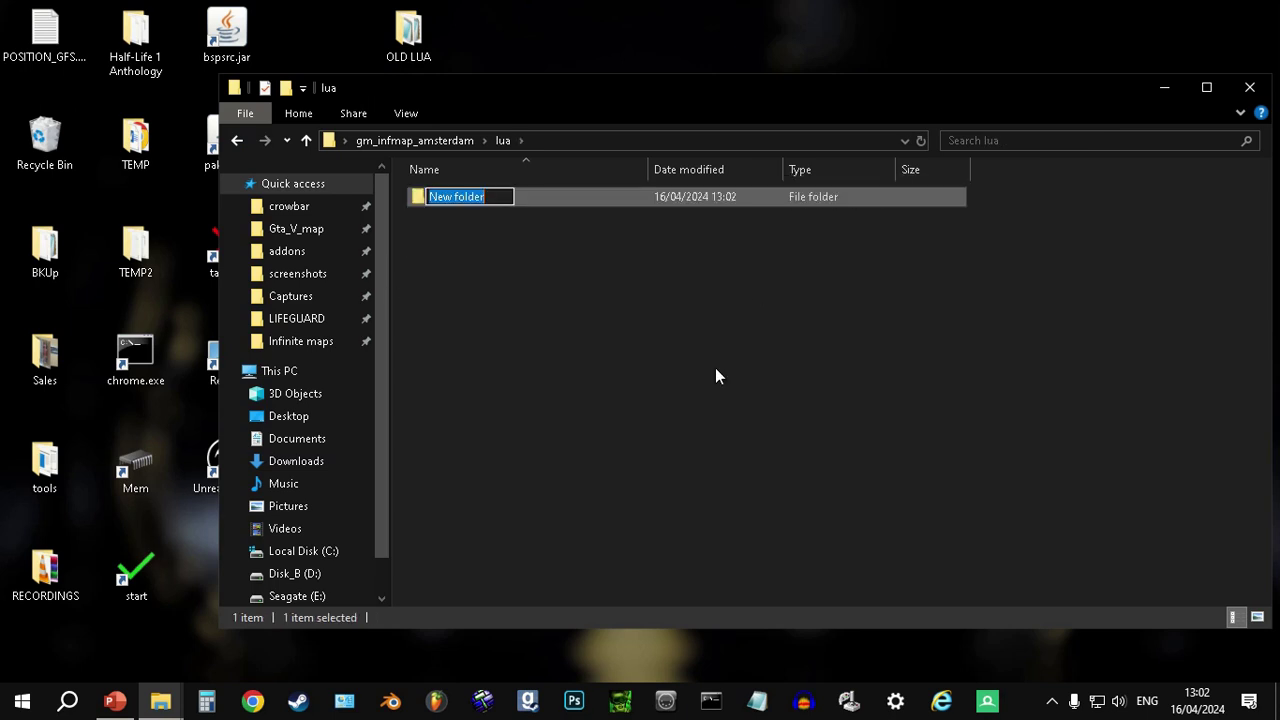
pyautogui.write('infmap')
pyautogui.press('Return')
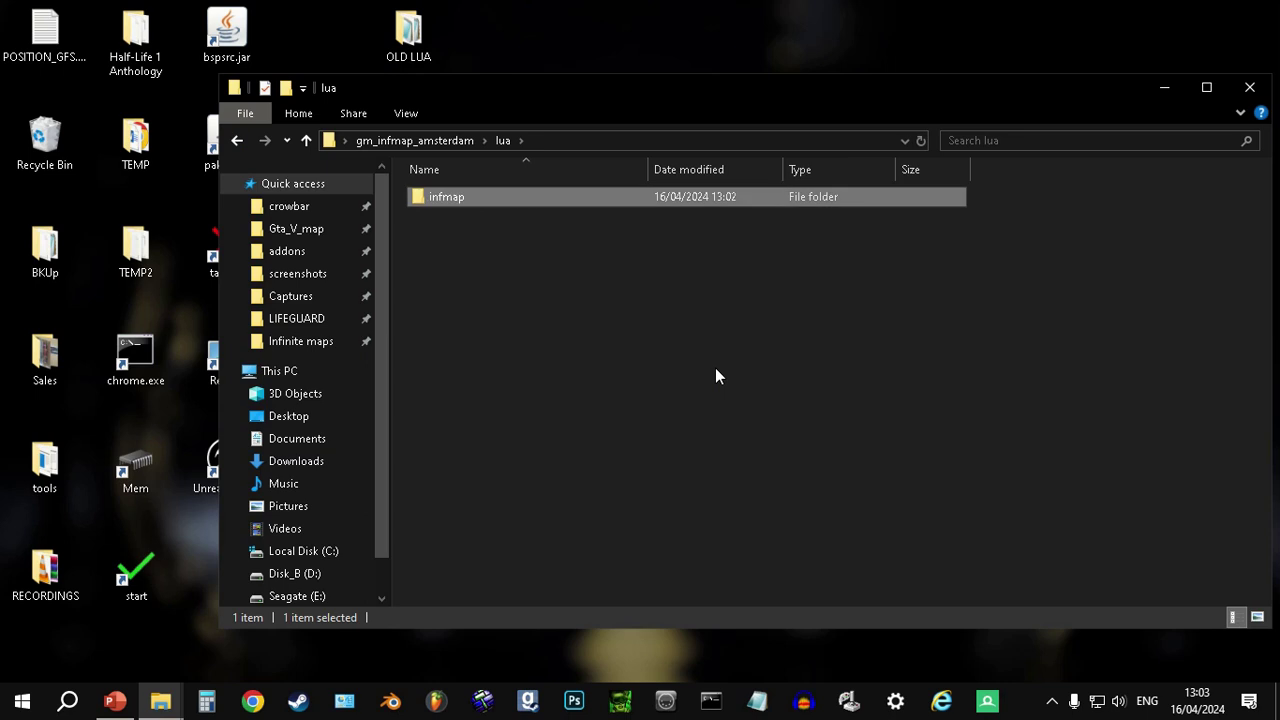
# - Open lua's infmap folder and create a folder named gm_infmap_amsterdam inside it
pyautogui.doubleClick(490, 196)
pyautogui.rightClick(518, 310)
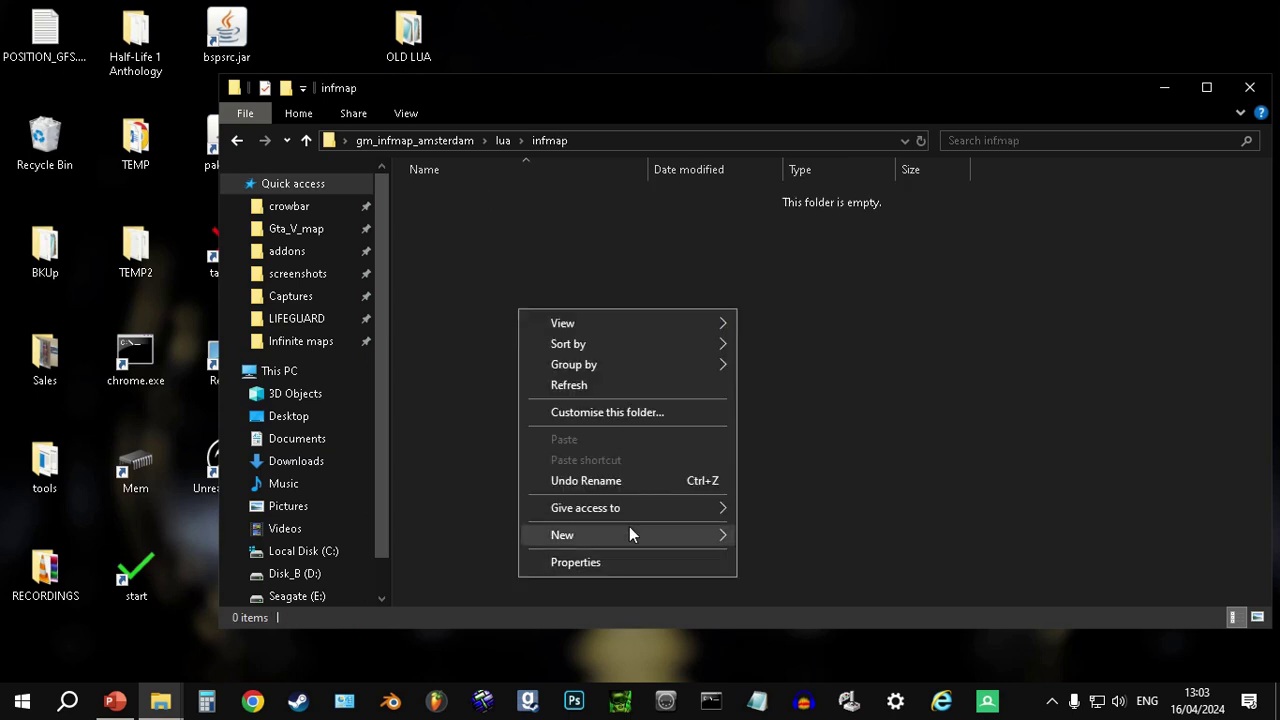
pyautogui.moveTo(629, 532)
pyautogui.click(815, 258)
pyautogui.write('gm_infmap_')
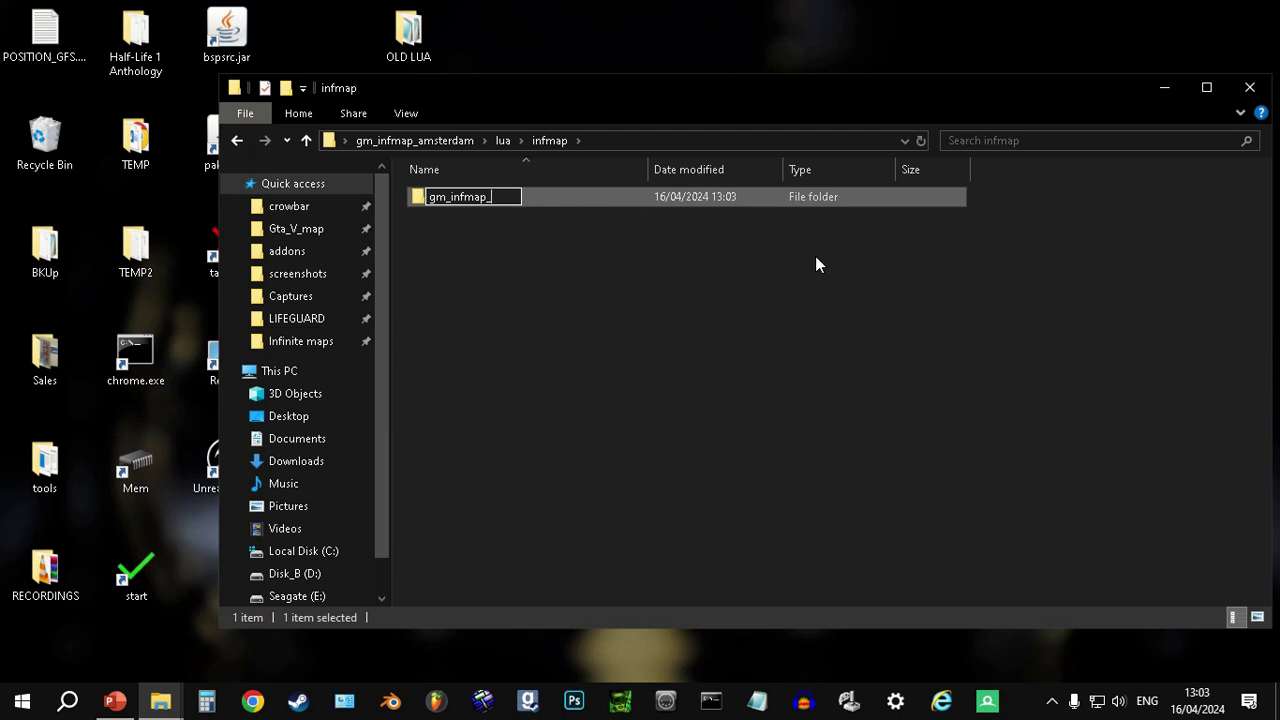
pyautogui.write('amsterdam')
pyautogui.press('Return')
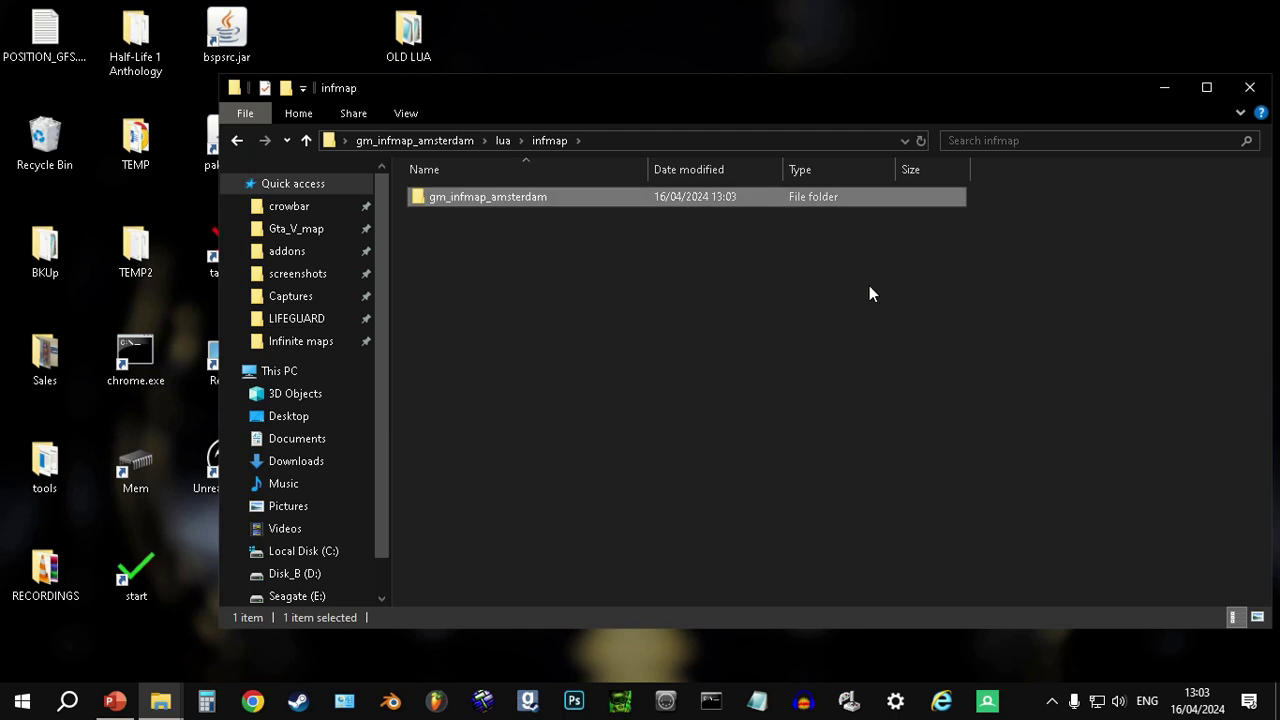
# - Copy loadobject.lua from the Infinite maps folder into the gm_infmap_amsterdam folder under lua's infmap
pyautogui.click(292, 343)
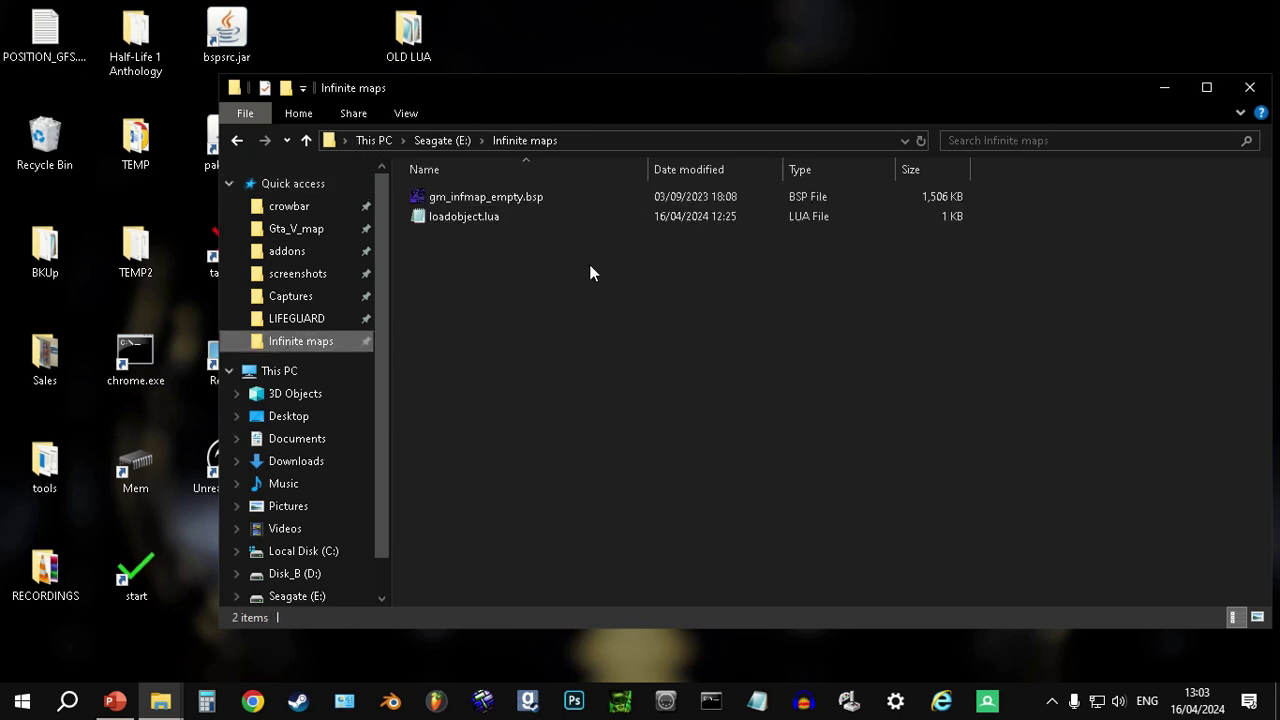
pyautogui.click(538, 217)
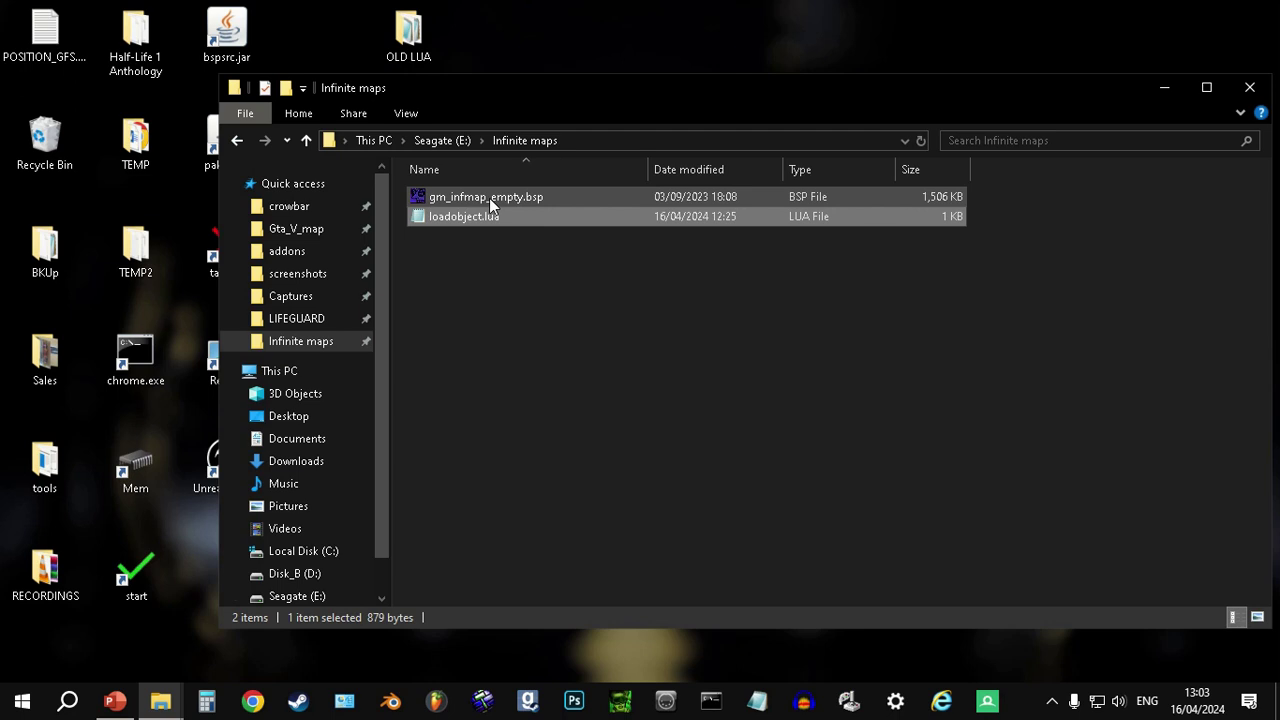
pyautogui.click(241, 143)
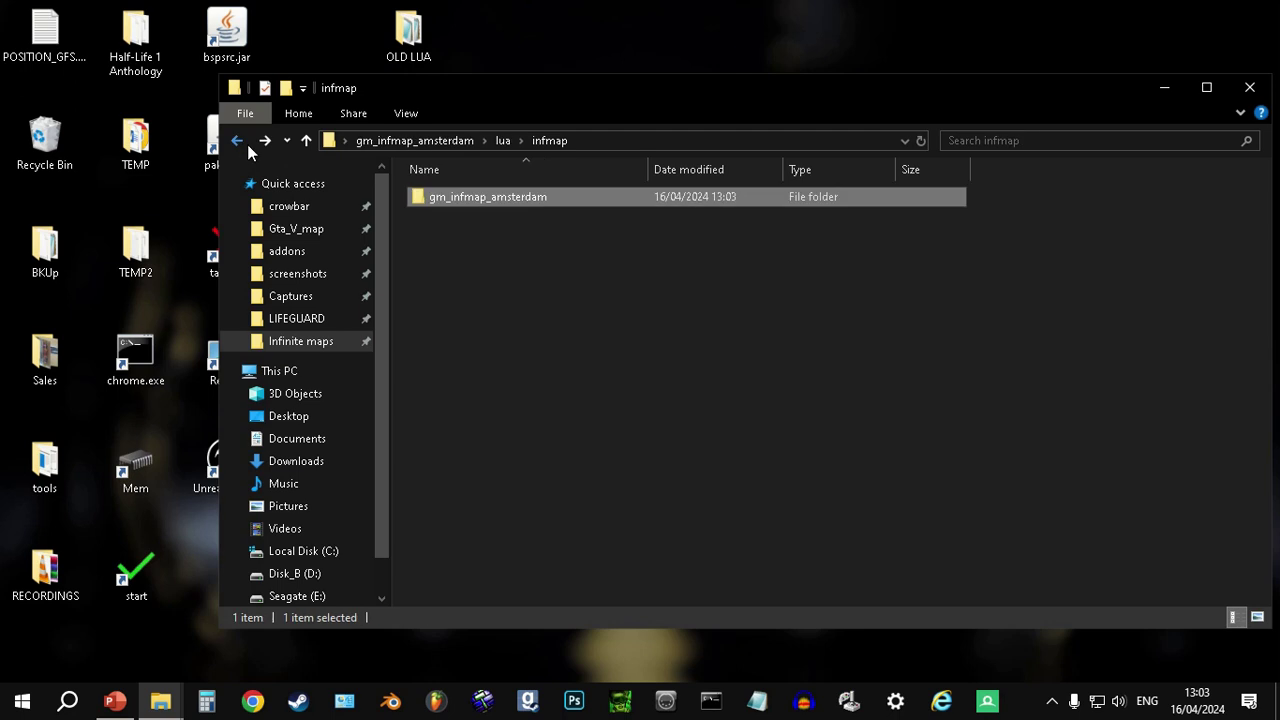
pyautogui.doubleClick(537, 196)
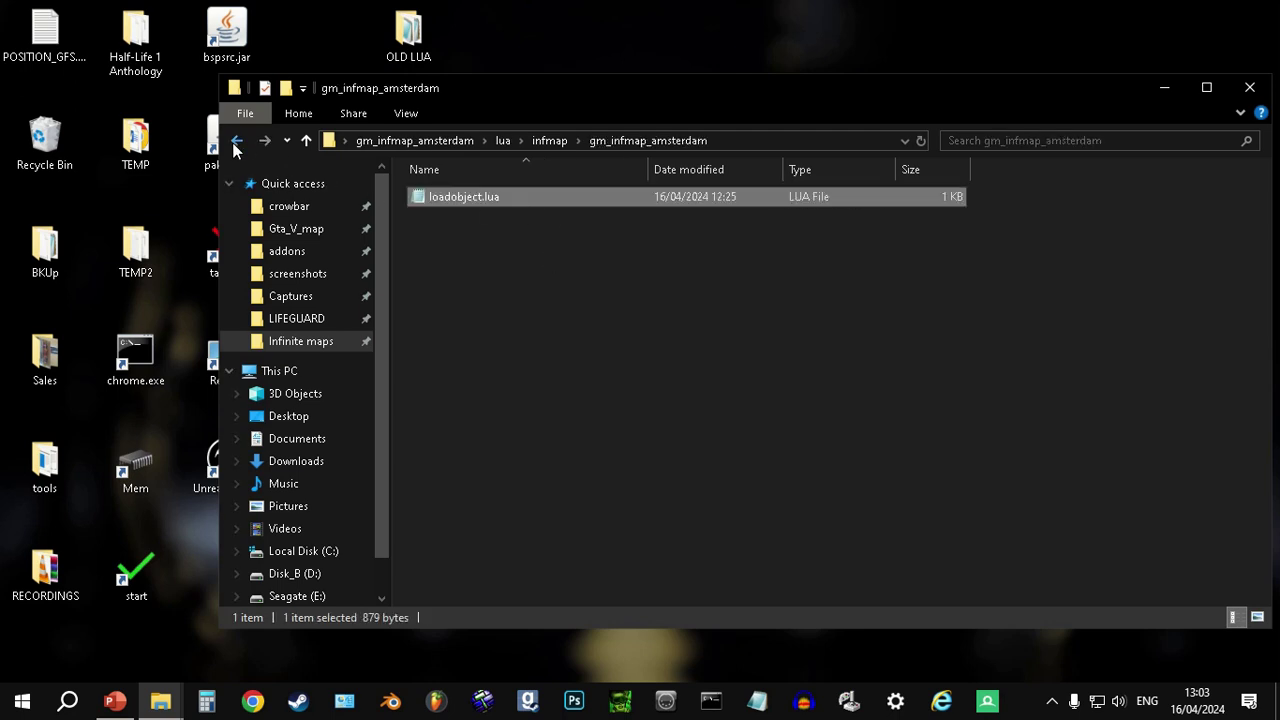
# - Open the copied loadobject.lua in Notepad and replace NAME with amsterdam in the visual model's InfMap.parse_obj line
pyautogui.doubleClick(460, 194)
pyautogui.scroll(-3, 320, 306)
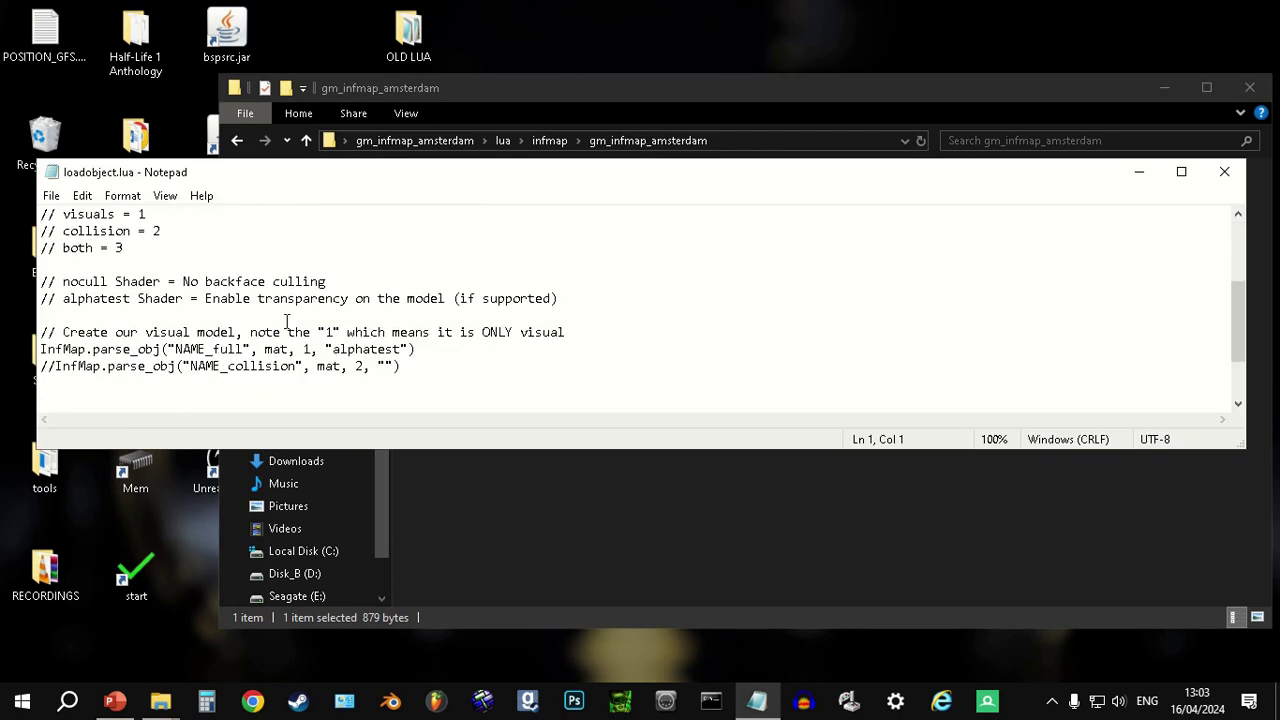
pyautogui.click(214, 349)
pyautogui.press('BackSpace')
pyautogui.press('BackSpace')
pyautogui.press('BackSpace')
pyautogui.press('BackSpace')
pyautogui.write('am')
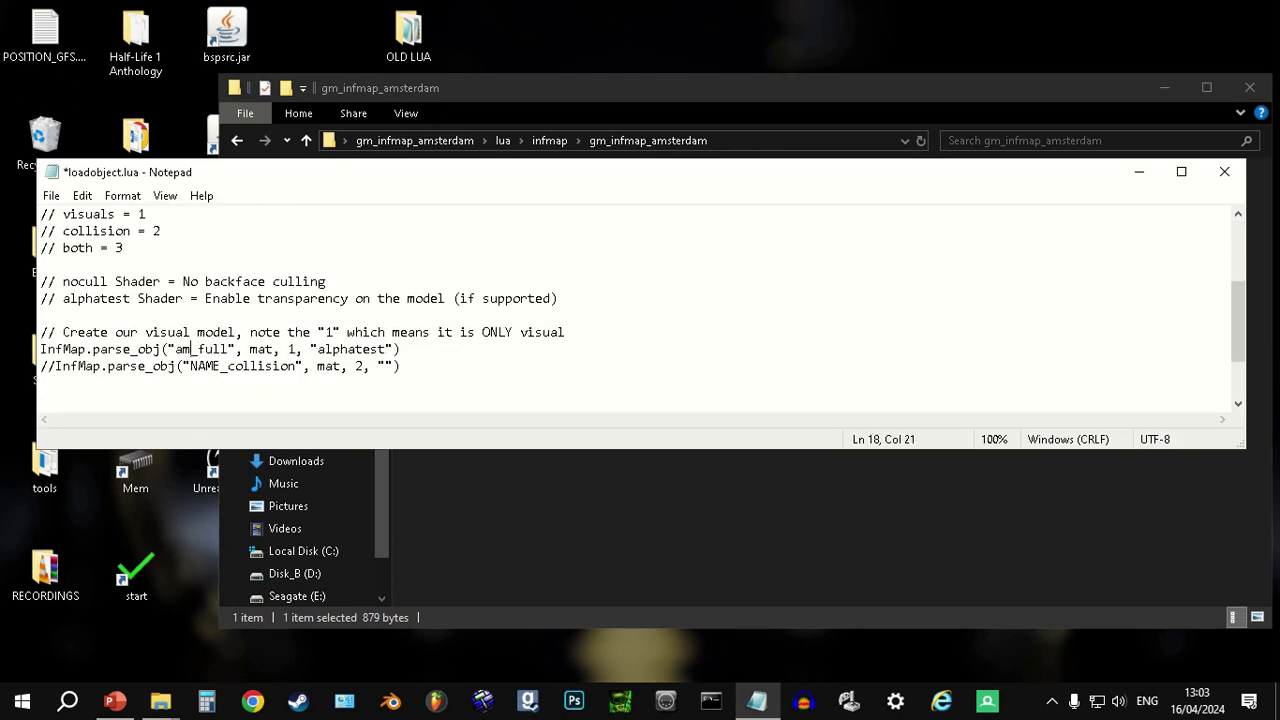
pyautogui.write('sterdam')
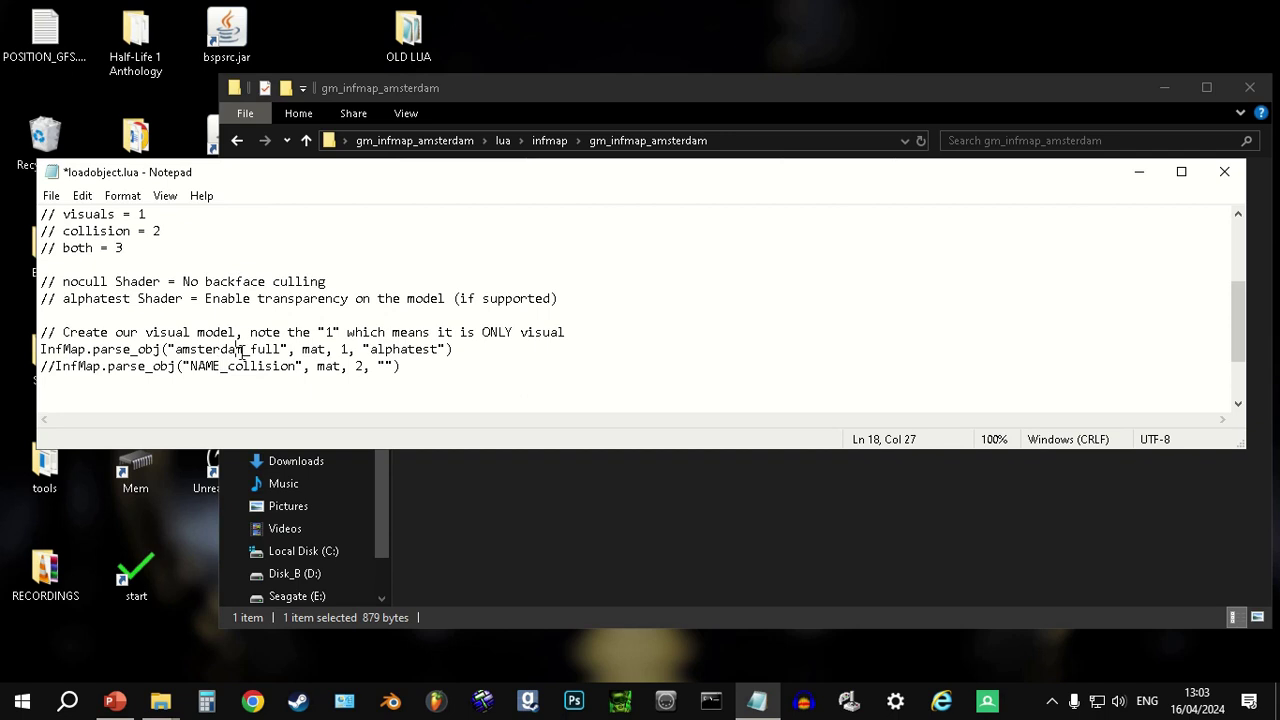
# - Replace the full suffix with 2 so the visual model name reads amsterdam_2, save loadobject.lua, and close it
pyautogui.press('BackSpace')
pyautogui.press('BackSpace')
pyautogui.press('BackSpace')
pyautogui.press('BackSpace')
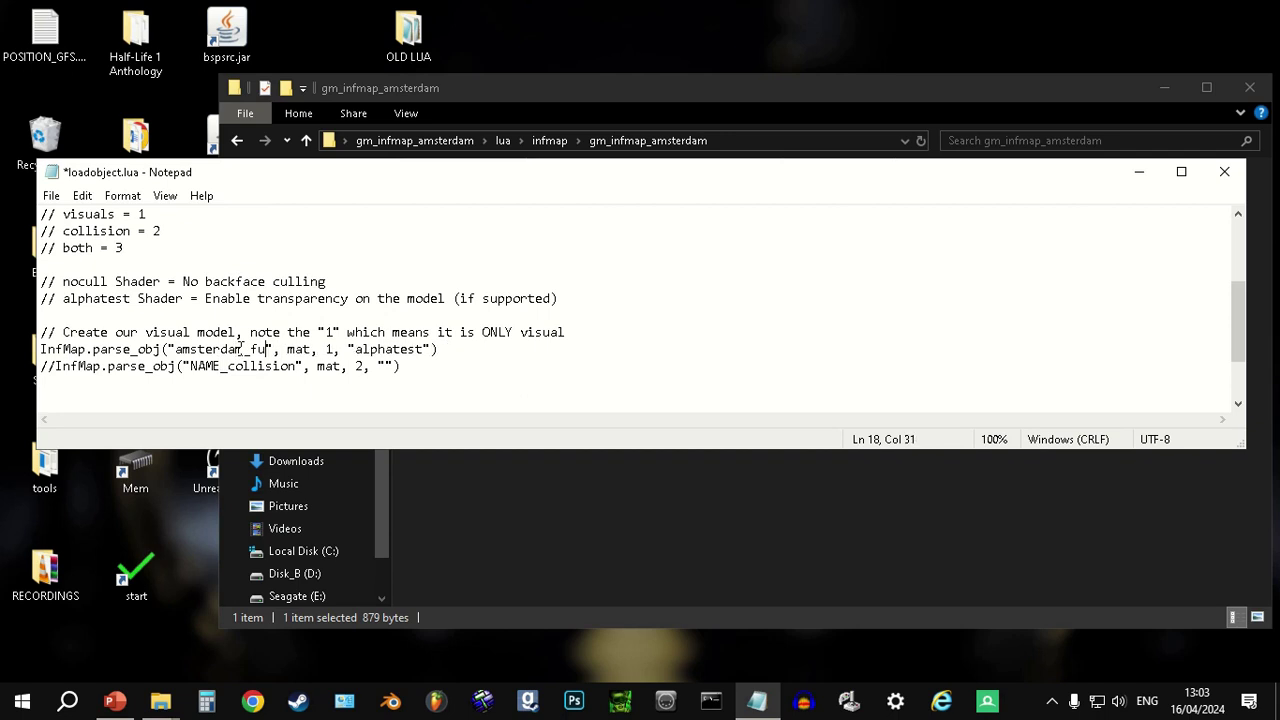
pyautogui.write('2')
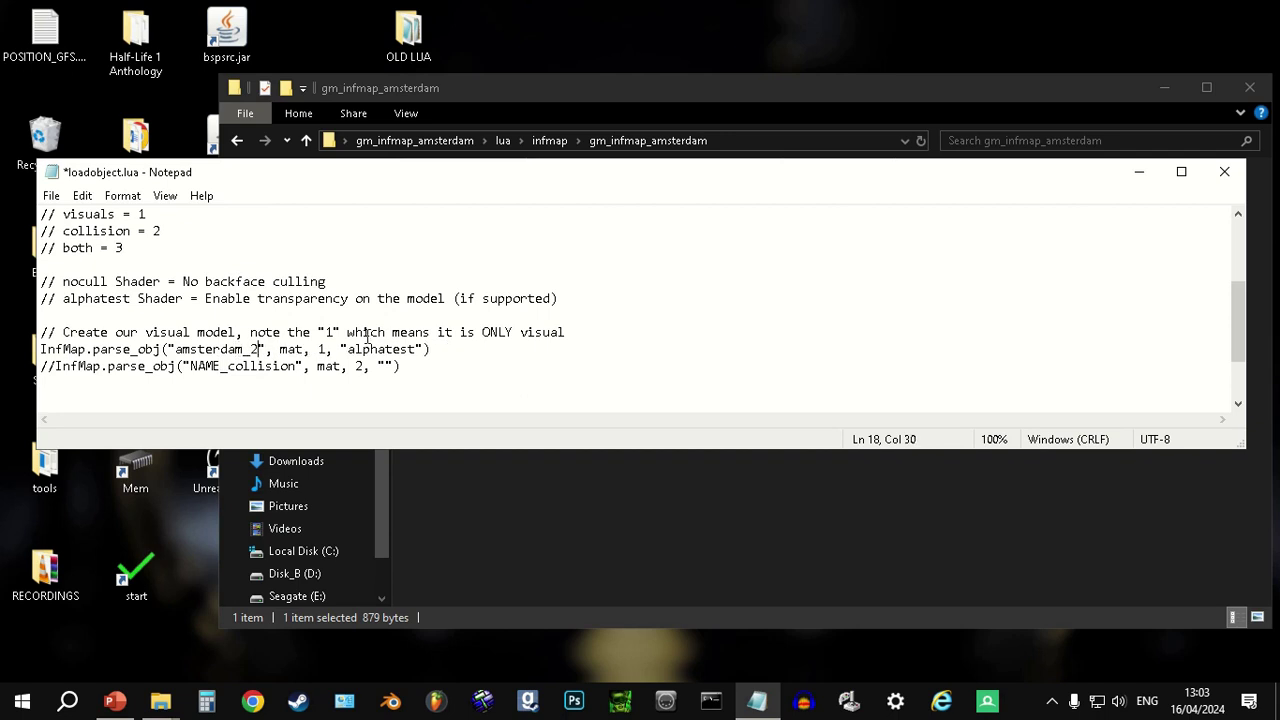
pyautogui.click(51, 195)
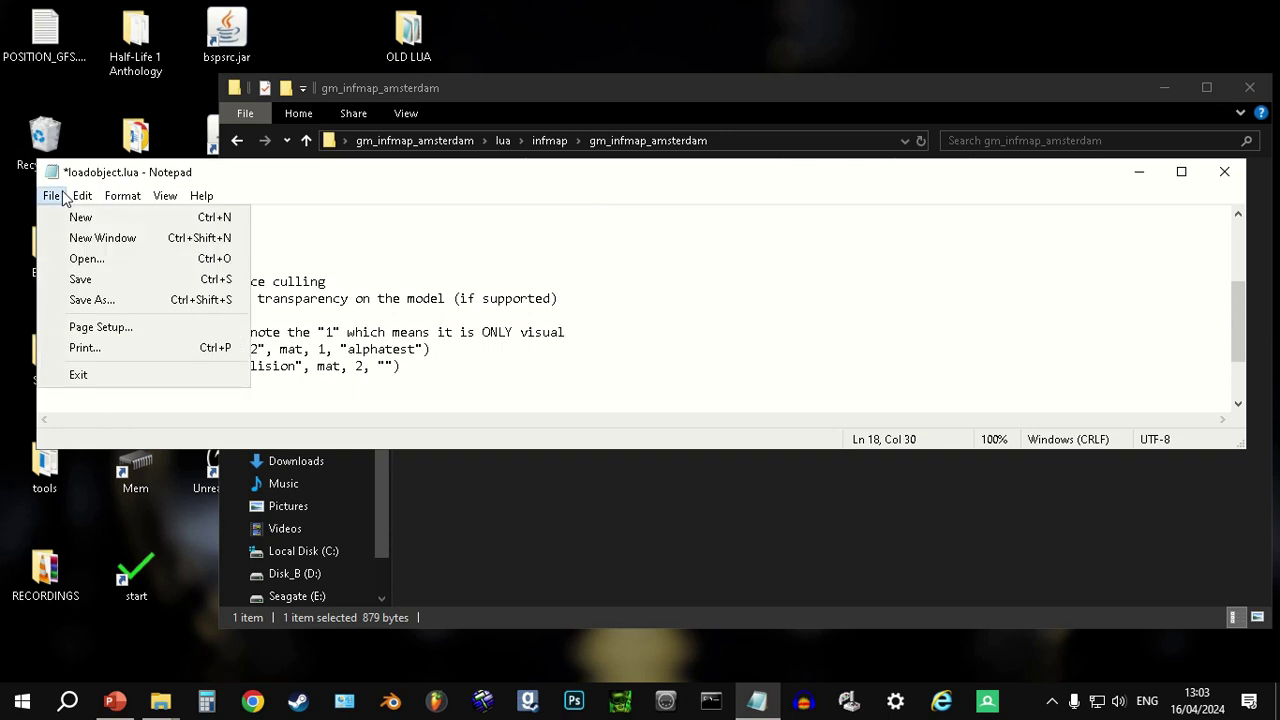
pyautogui.click(95, 280)
pyautogui.click(1224, 172)
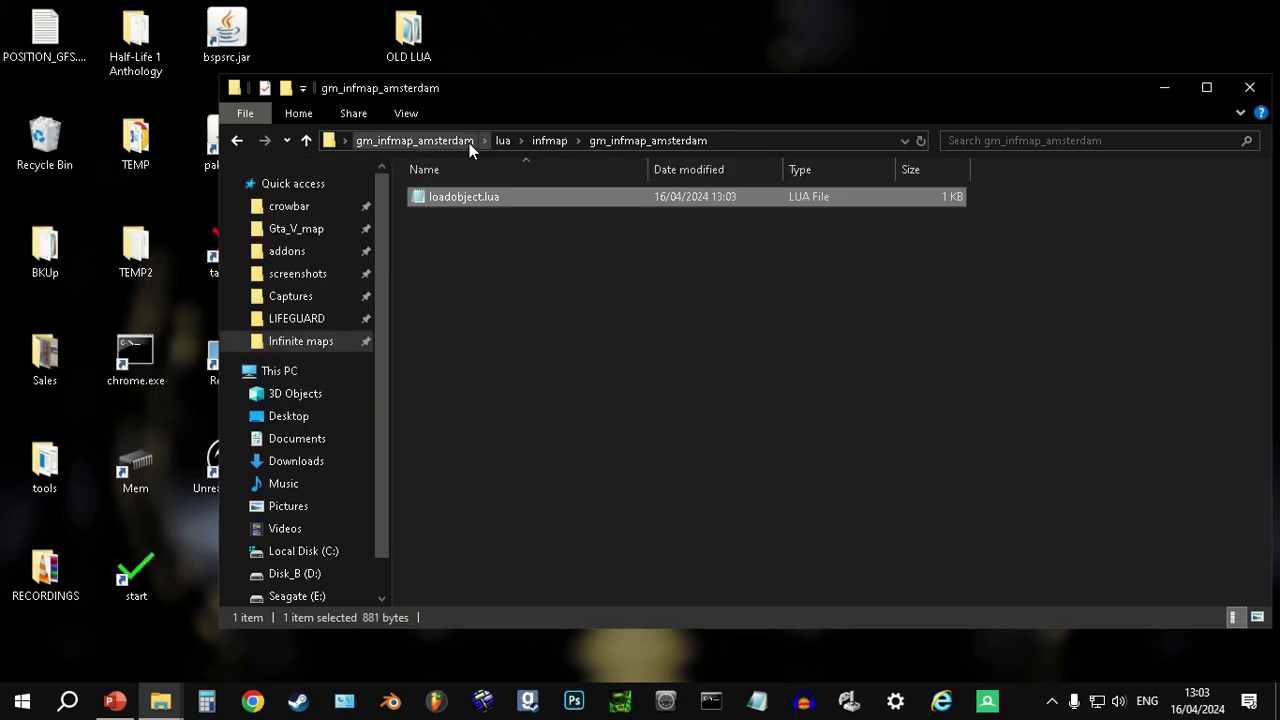
# - Copy gm_infmap_empty.bsp from the Infinite maps folder into the addon's maps folder
pyautogui.click(550, 140)
pyautogui.click(465, 140)
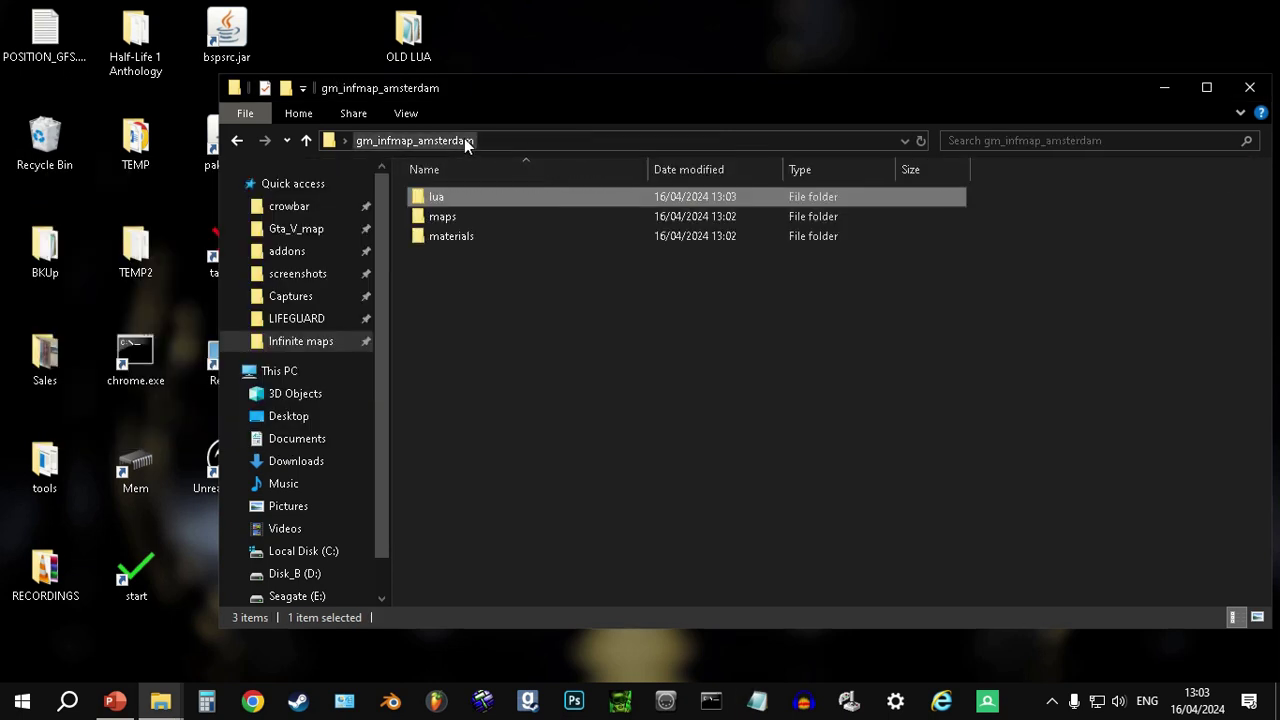
pyautogui.doubleClick(459, 215)
pyautogui.click(312, 345)
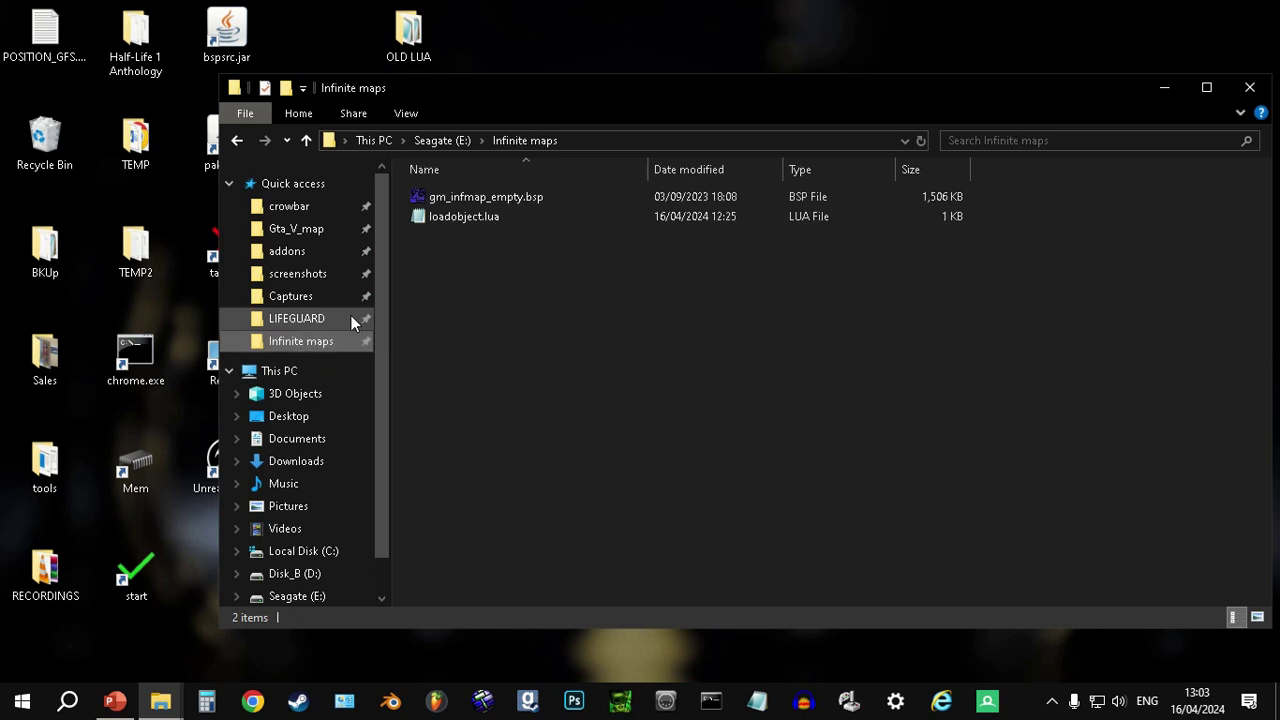
pyautogui.click(505, 197)
pyautogui.click(239, 141)
pyautogui.hotkey('ctrl', 'v')
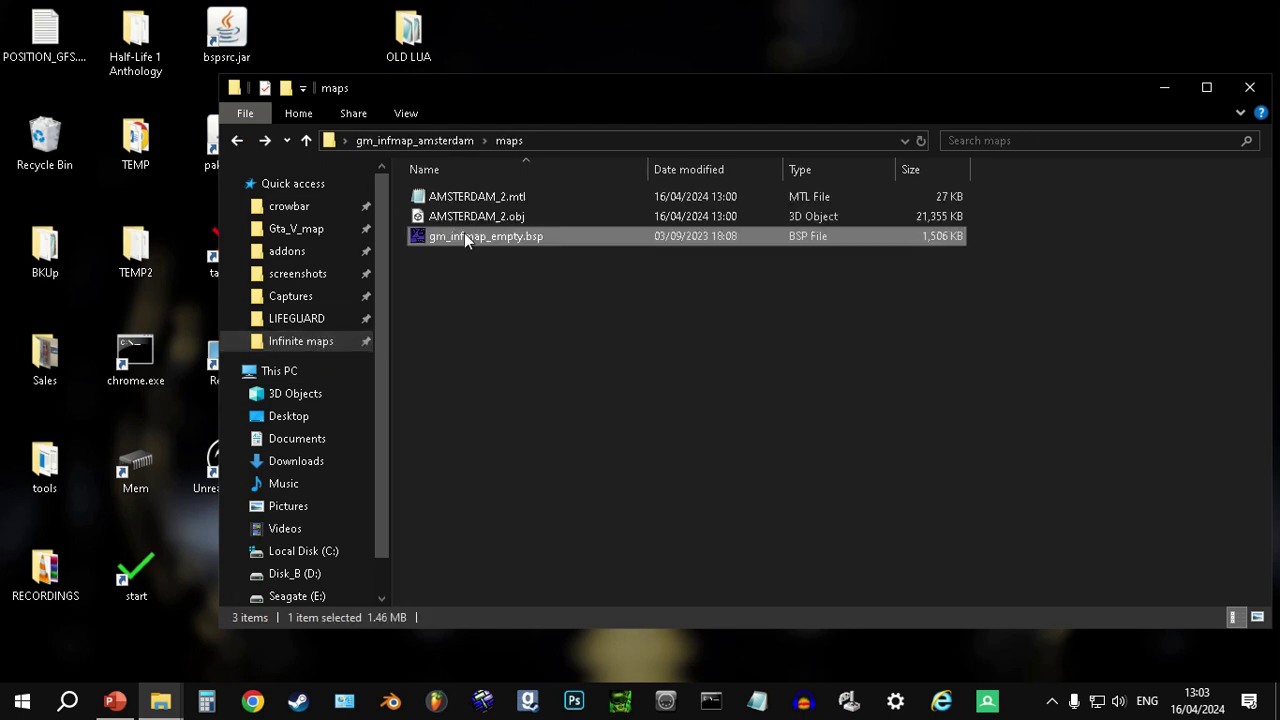
# - Rename the copied BSP file in maps as gm_infmap_amsterdam.bsp
pyautogui.click(516, 242)
pyautogui.press('BackSpace')
pyautogui.hotkey('ctrl', 'z')
pyautogui.write('gm_infmap_amsterdam.bsp')
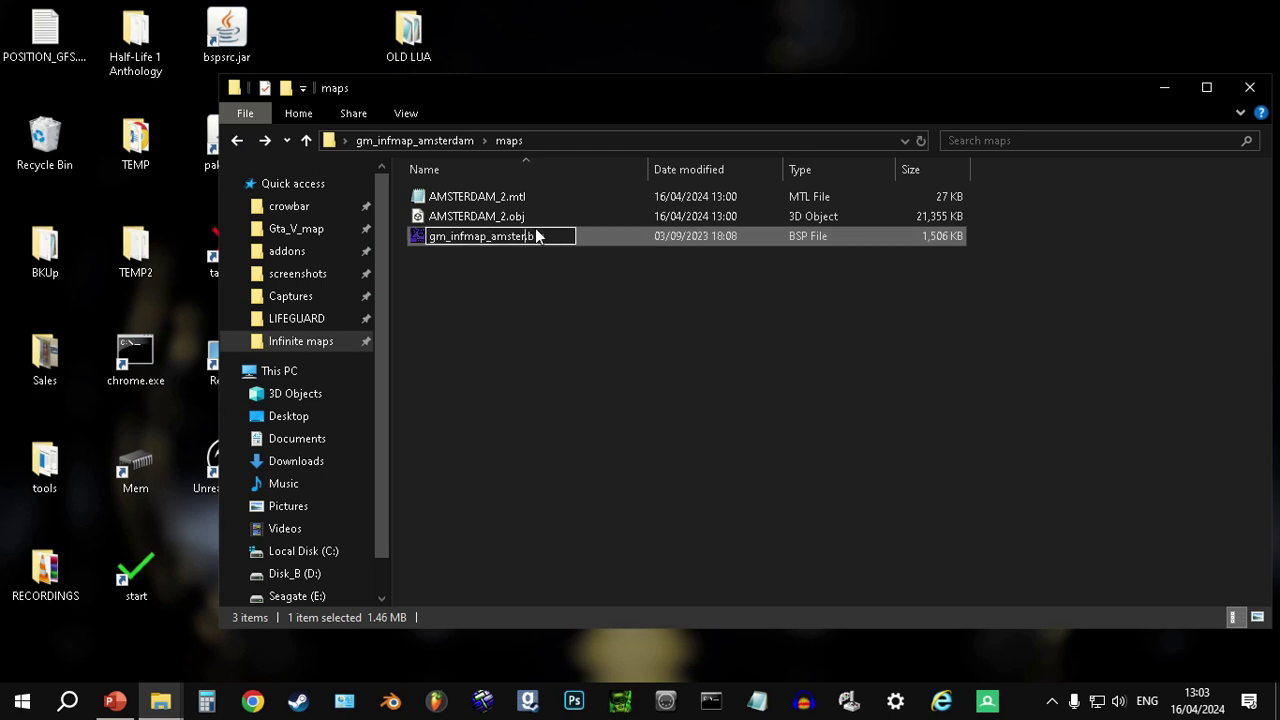
pyautogui.press('Return')
pyautogui.click(563, 275)
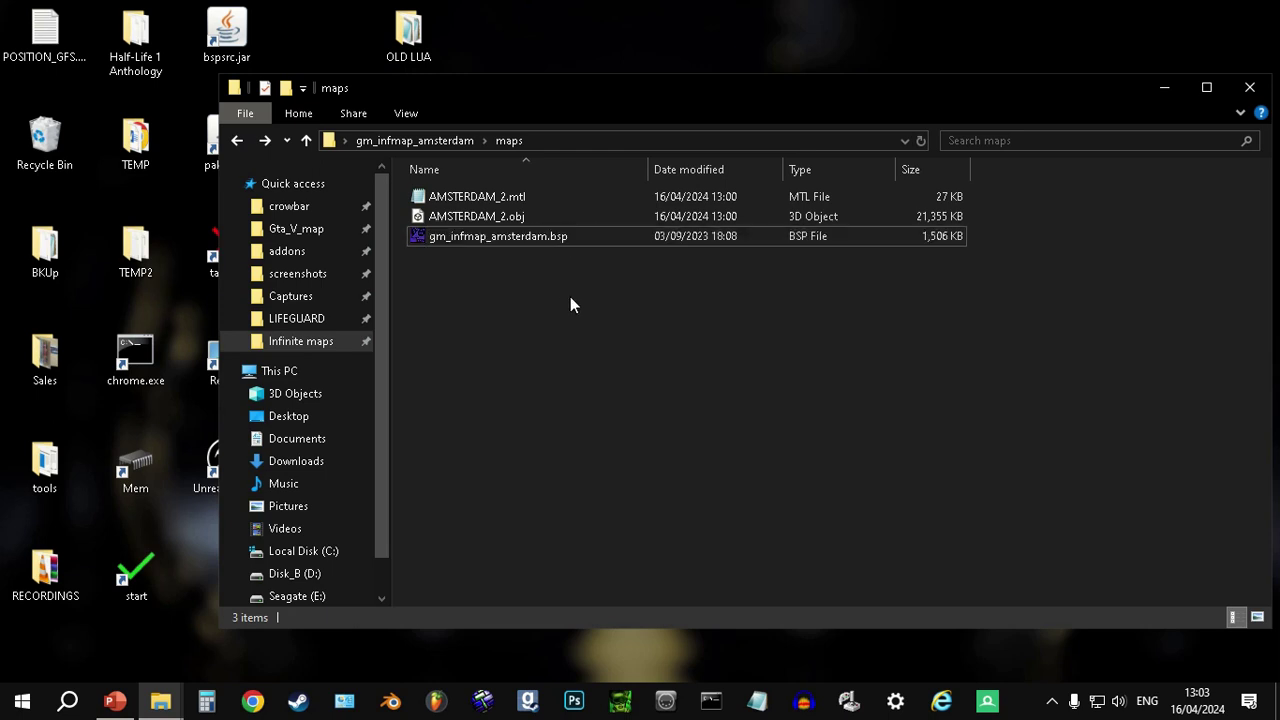
# - Create a folder named thumb inside the maps folder
pyautogui.rightClick(497, 285)
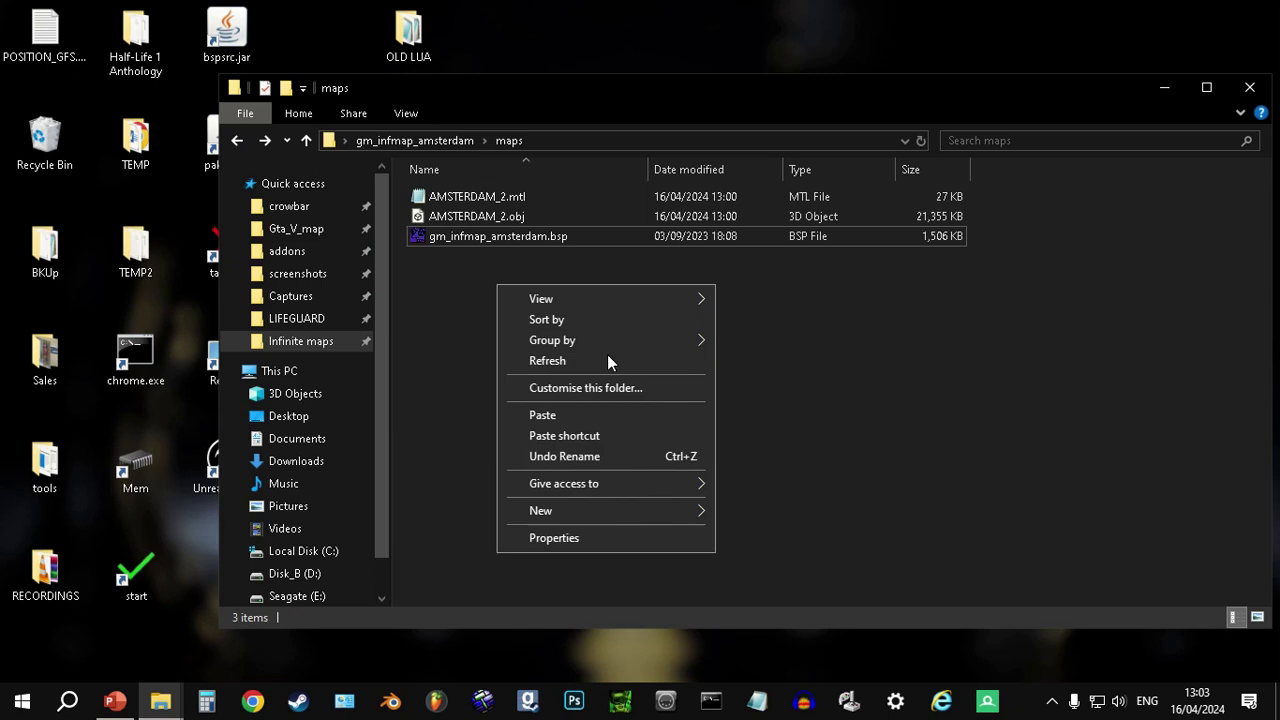
pyautogui.moveTo(617, 512)
pyautogui.click(758, 234)
pyautogui.write('thumb')
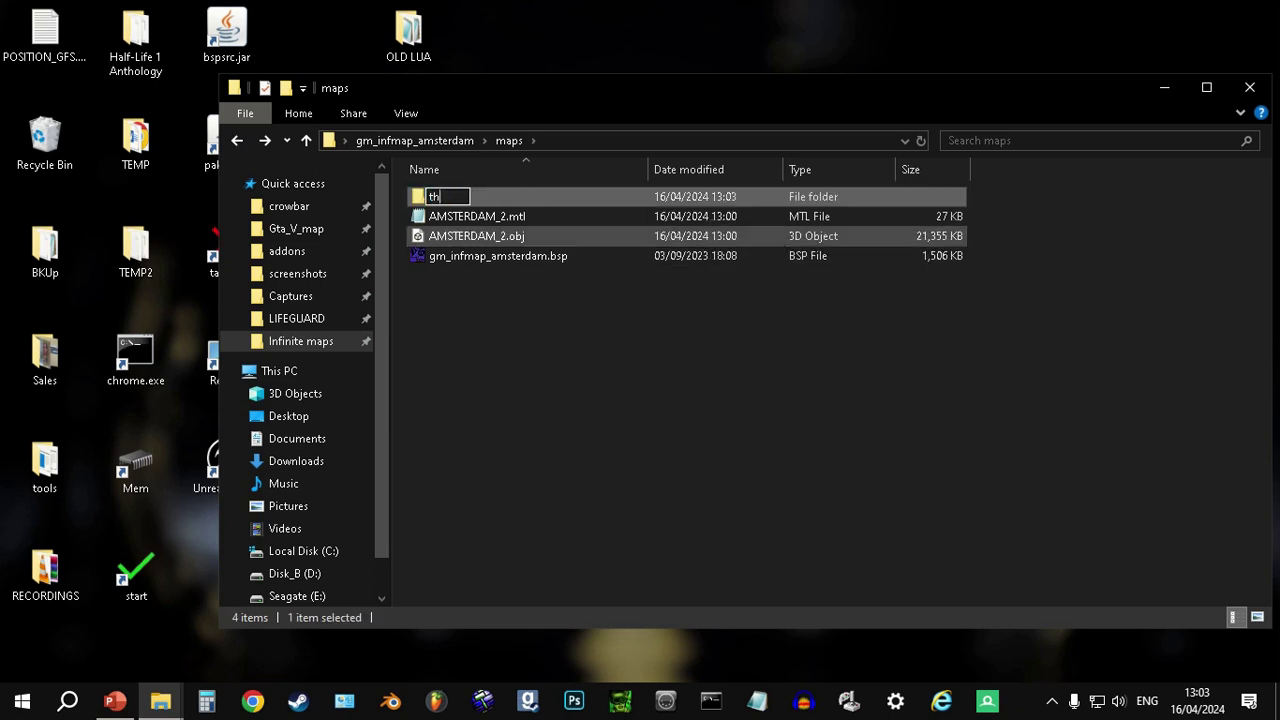
pyautogui.press('Return')
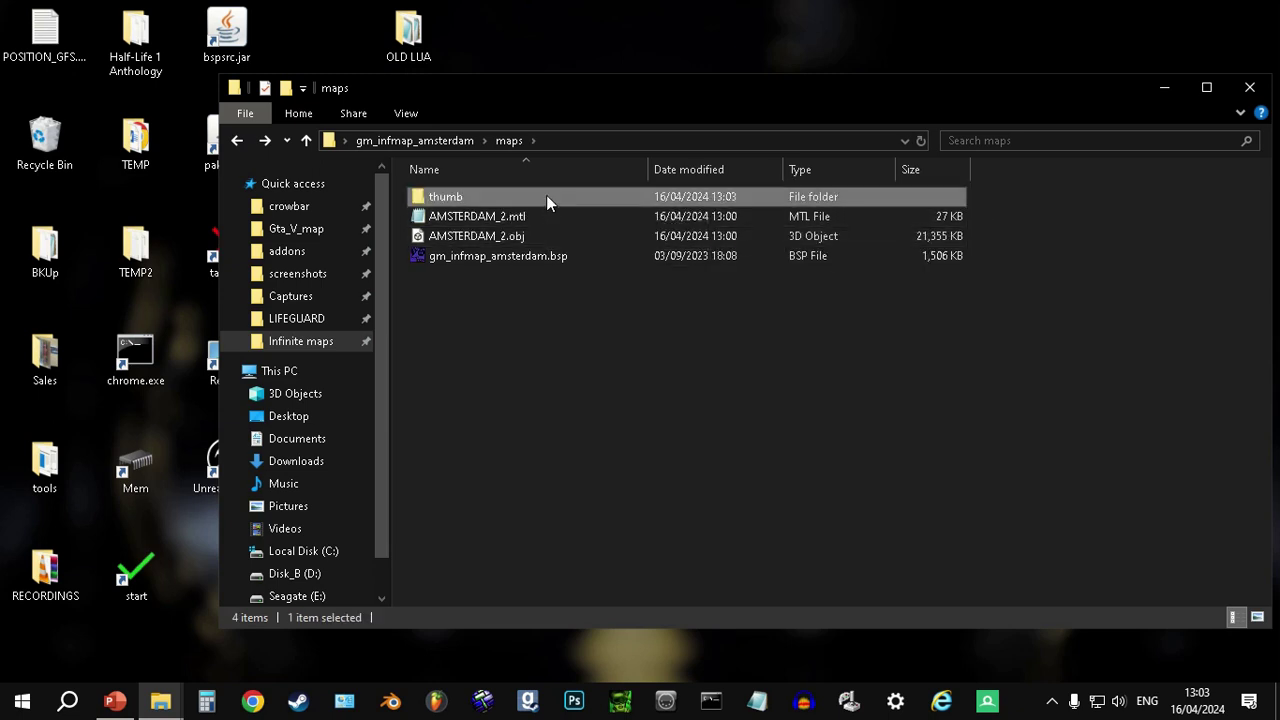
# - Create a bitmap image named gm_infmap_amsterdam.bmp in the thumb folder and open it in Paint
pyautogui.click(531, 256)
pyautogui.click(537, 196)
pyautogui.doubleClick(537, 196)
pyautogui.rightClick(511, 257)
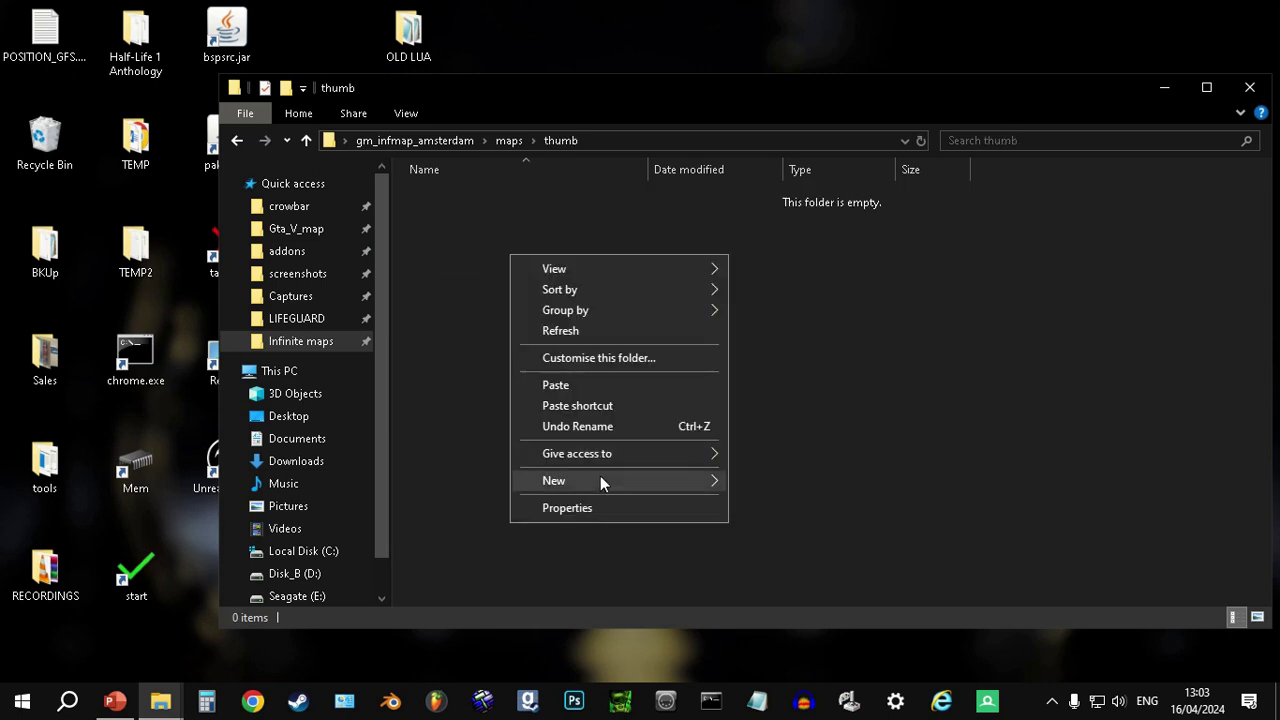
pyautogui.moveTo(600, 478)
pyautogui.click(782, 297)
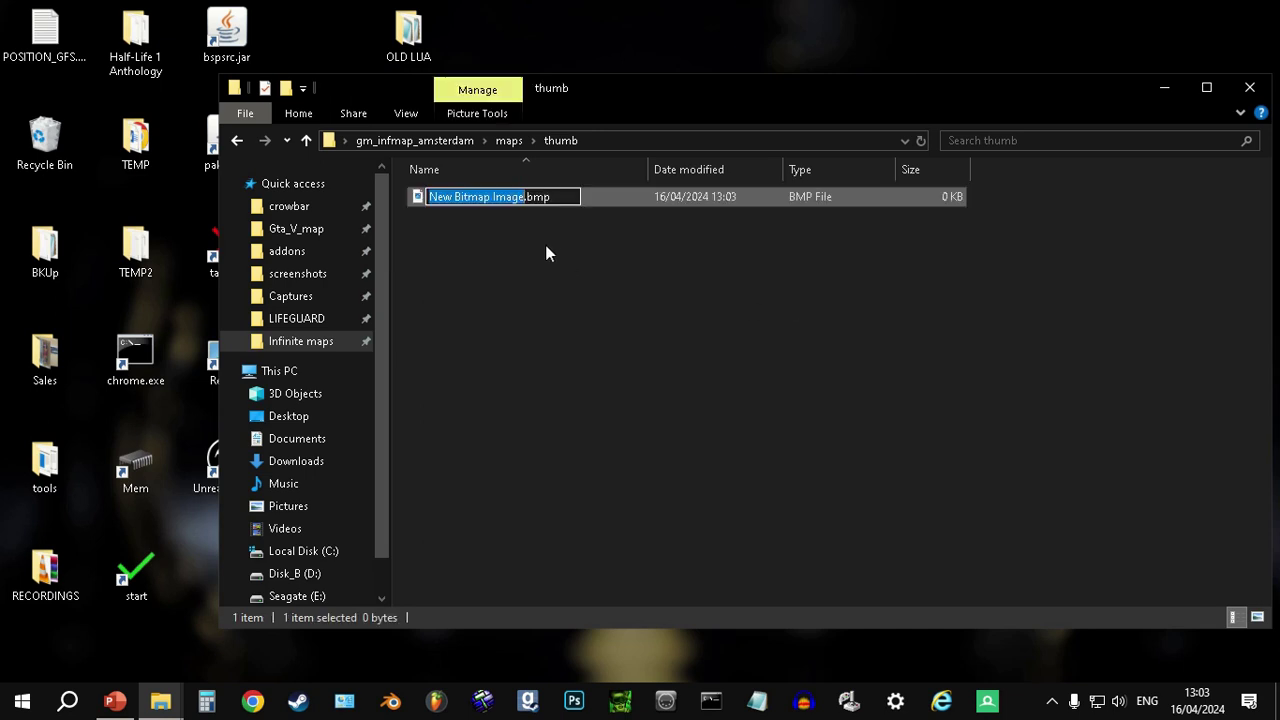
pyautogui.write('gm_infmap_amste')
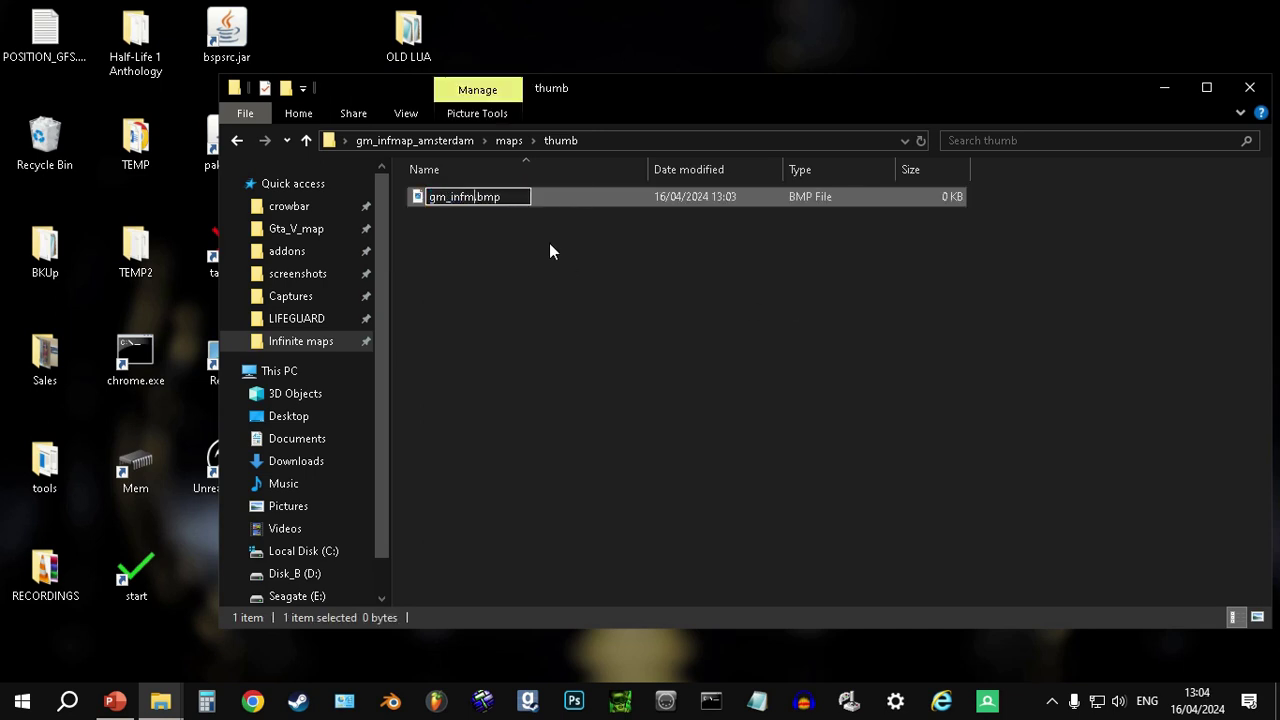
pyautogui.write('rdam')
pyautogui.press('Return')
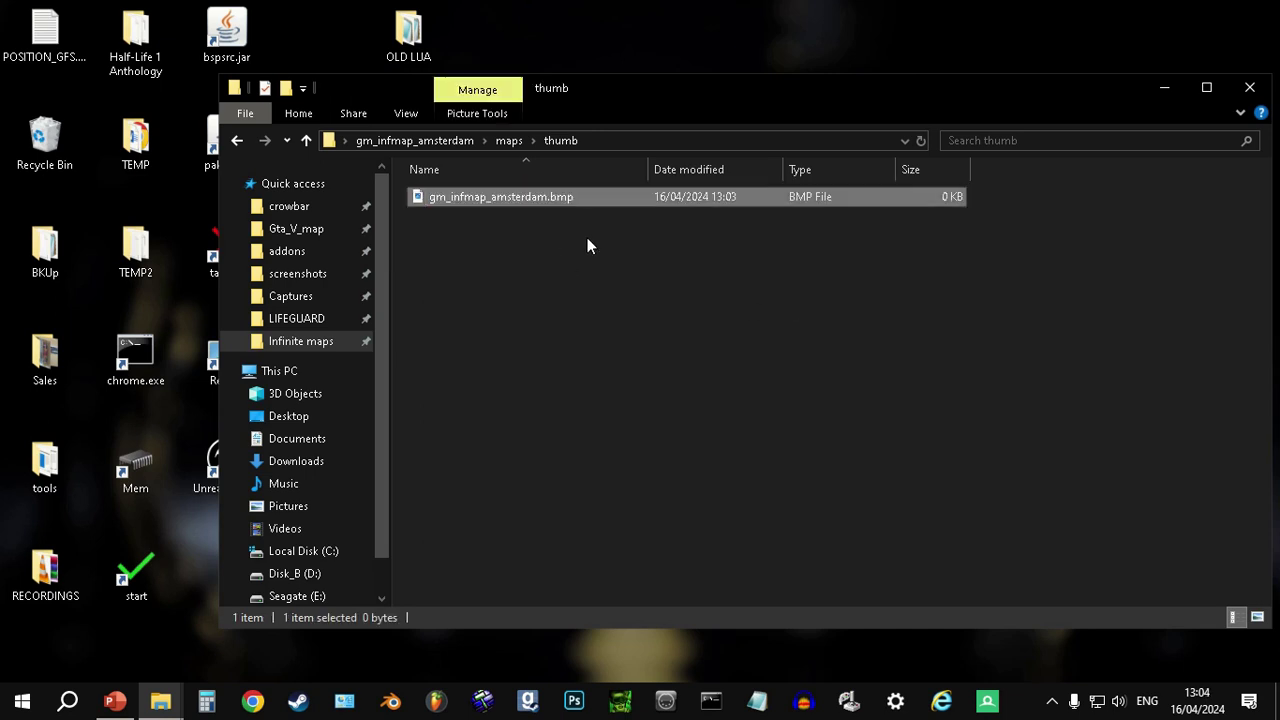
pyautogui.rightClick(554, 197)
pyautogui.click(606, 162)
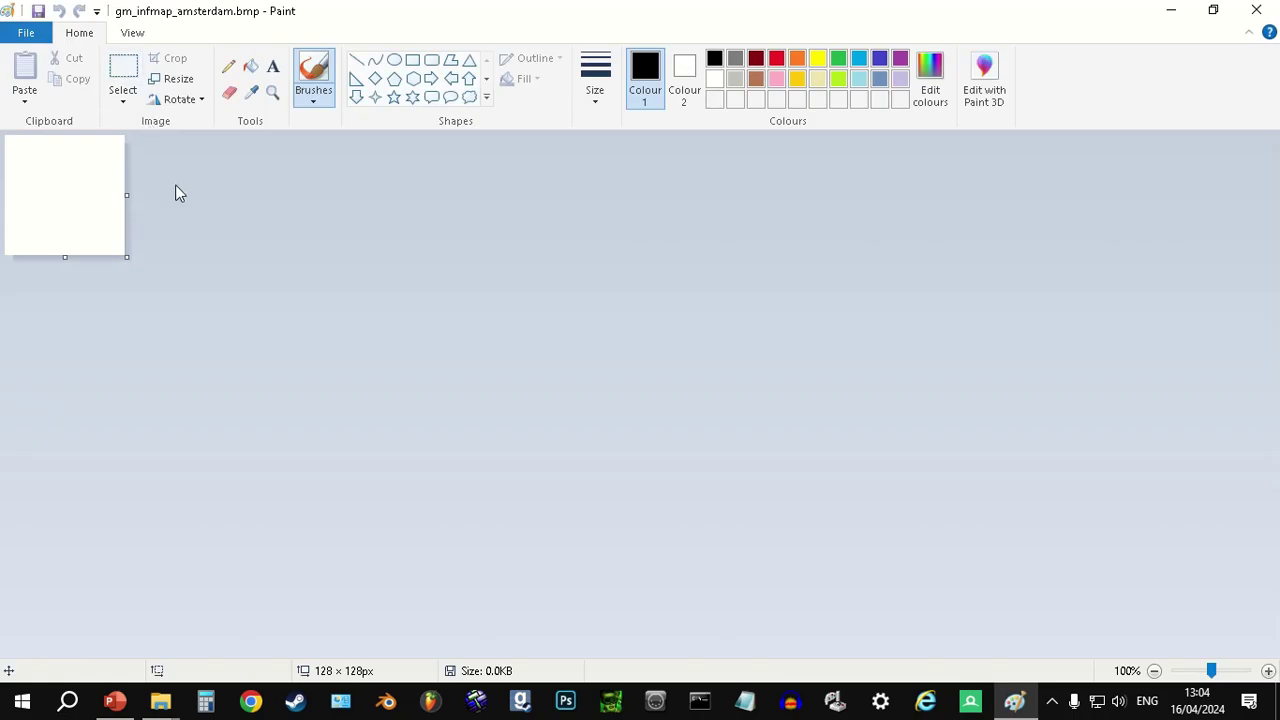
# - Resize the image to 128 × 128 pixels with the aspect ratio maintained
pyautogui.click(172, 78)
pyautogui.click(240, 146)
pyautogui.click(246, 177)
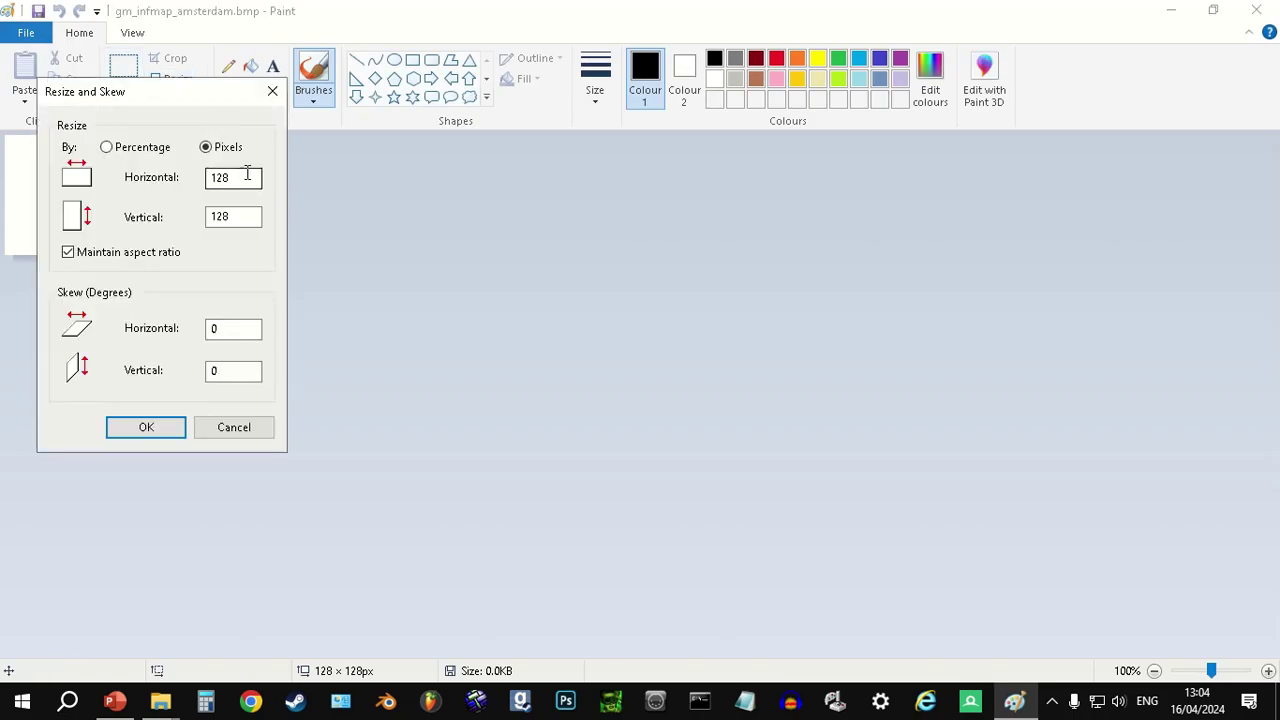
pyautogui.press('BackSpace')
pyautogui.write('8')
pyautogui.click(168, 432)
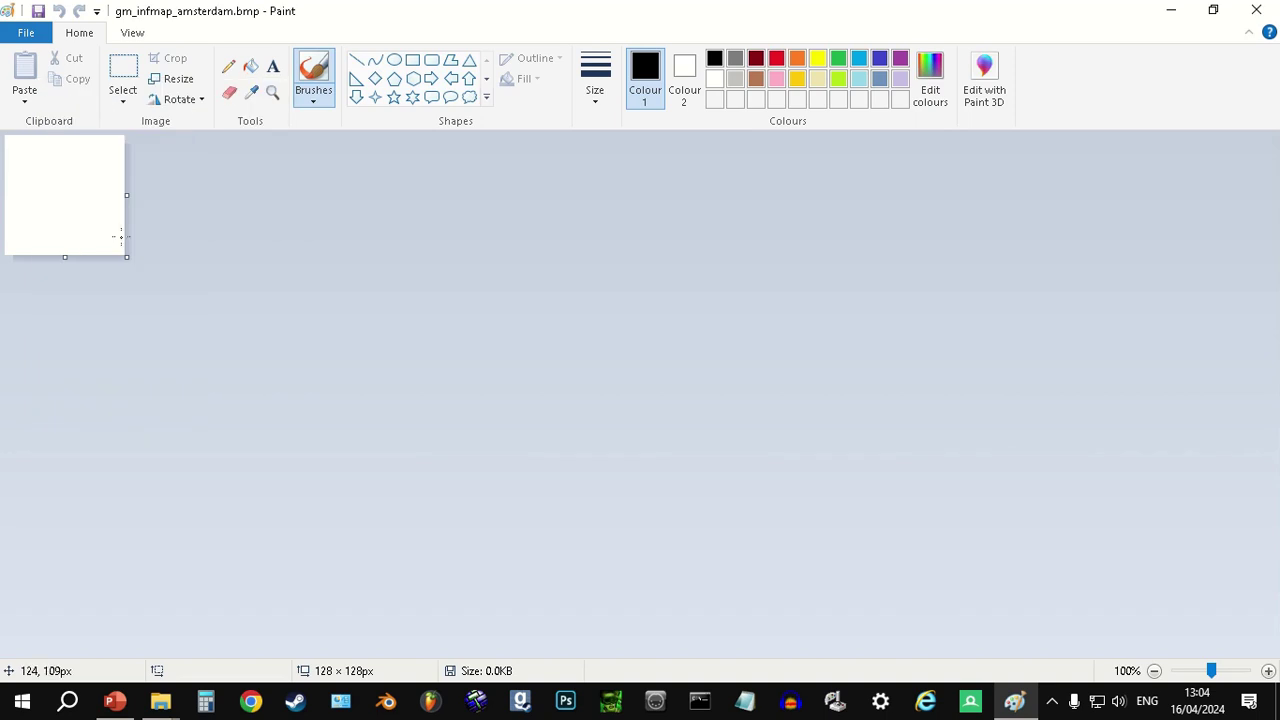
# - Try a text box on the canvas reading AMSTERDAM at font size 10
pyautogui.scroll(2, 110, 218)
pyautogui.click(273, 66)
pyautogui.click(43, 284)
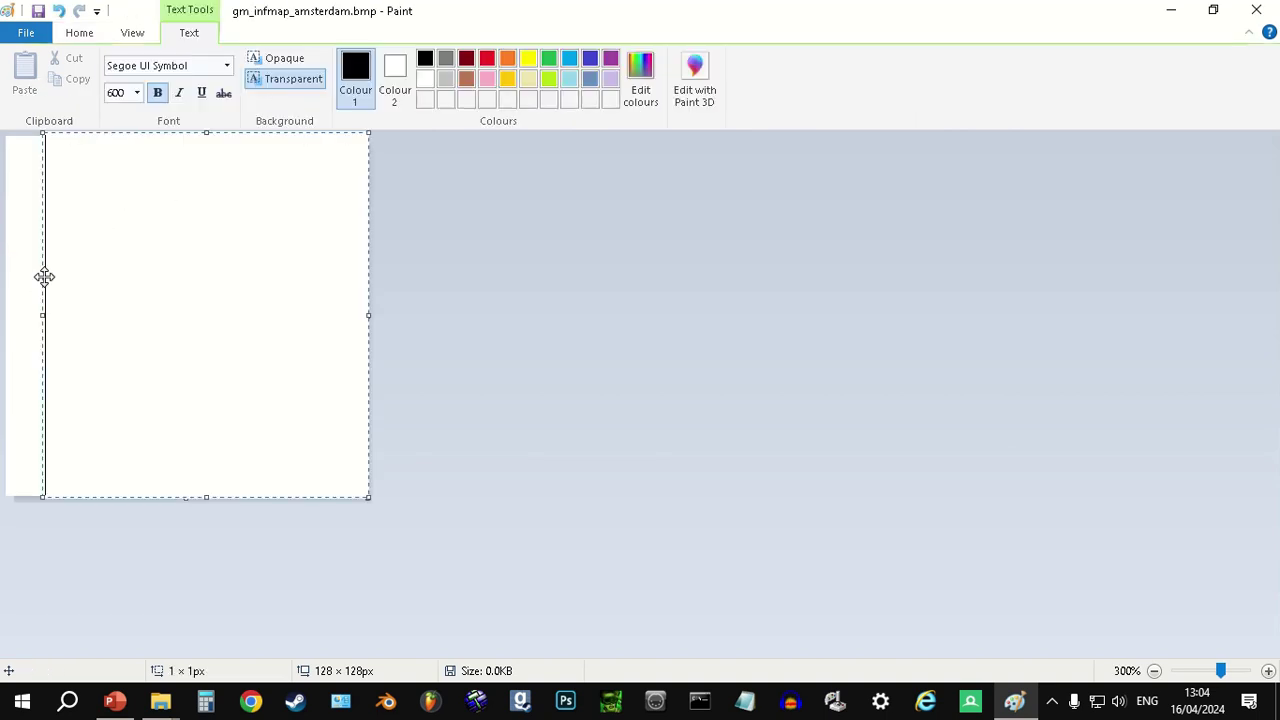
pyautogui.write('IA')
pyautogui.press('BackSpace')
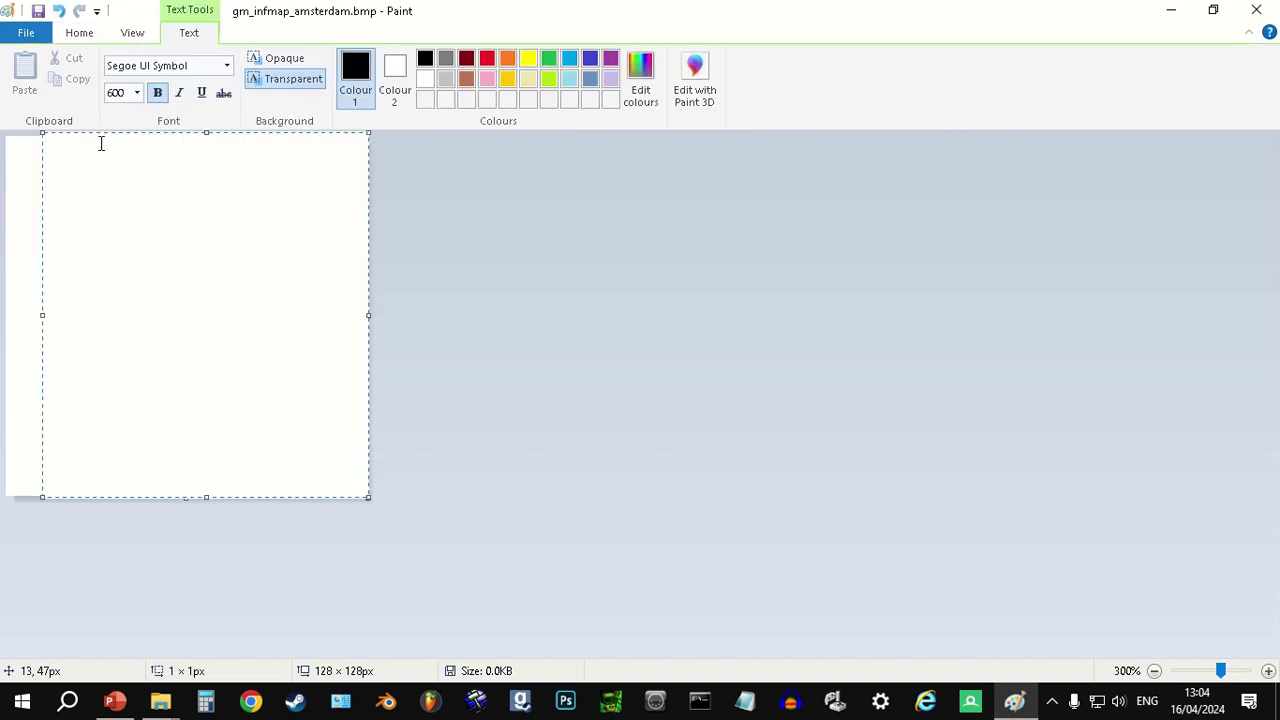
pyautogui.doubleClick(115, 92)
pyautogui.write('36')
pyautogui.write('A')
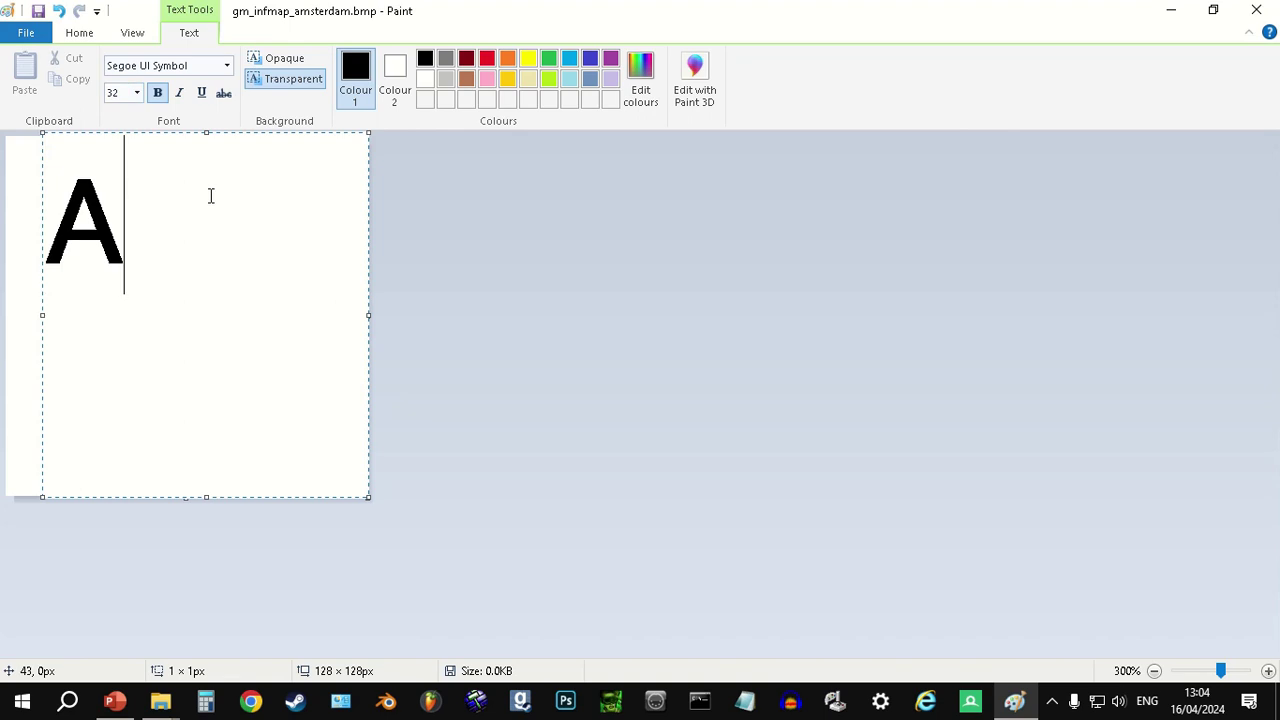
pyautogui.press('BackSpace')
pyautogui.doubleClick(131, 93)
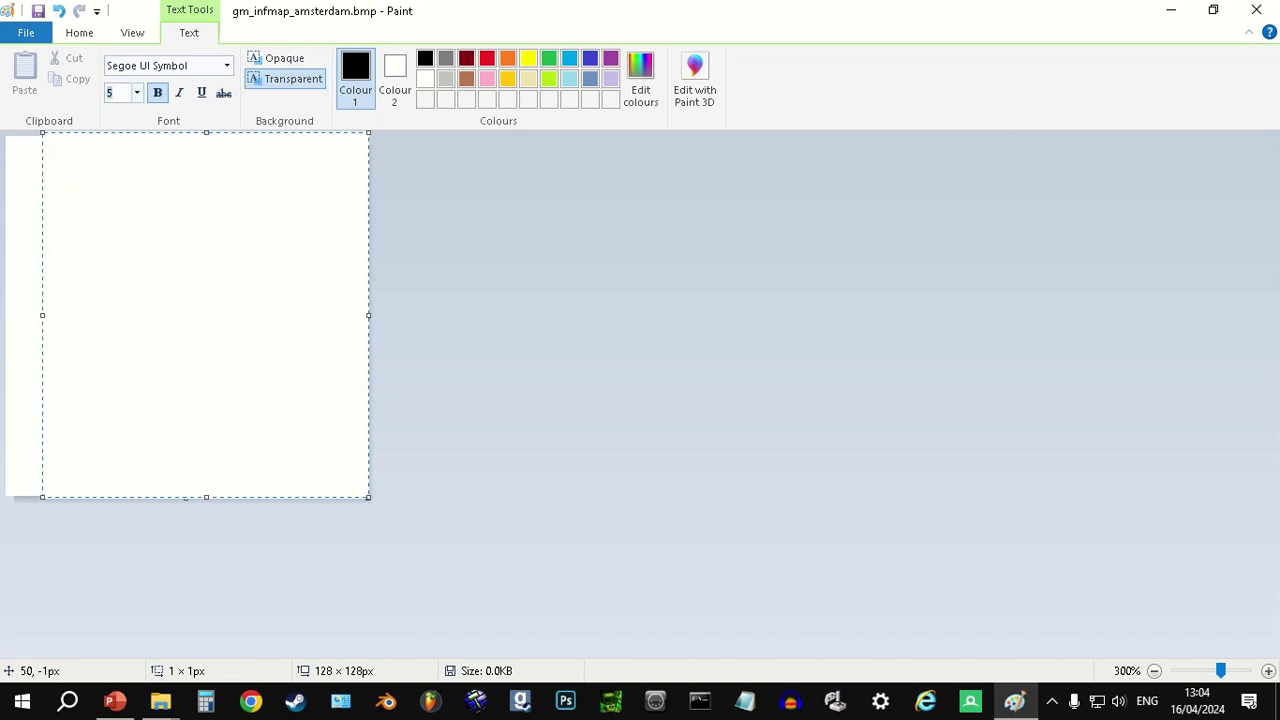
pyautogui.write('AMSTERDAM')
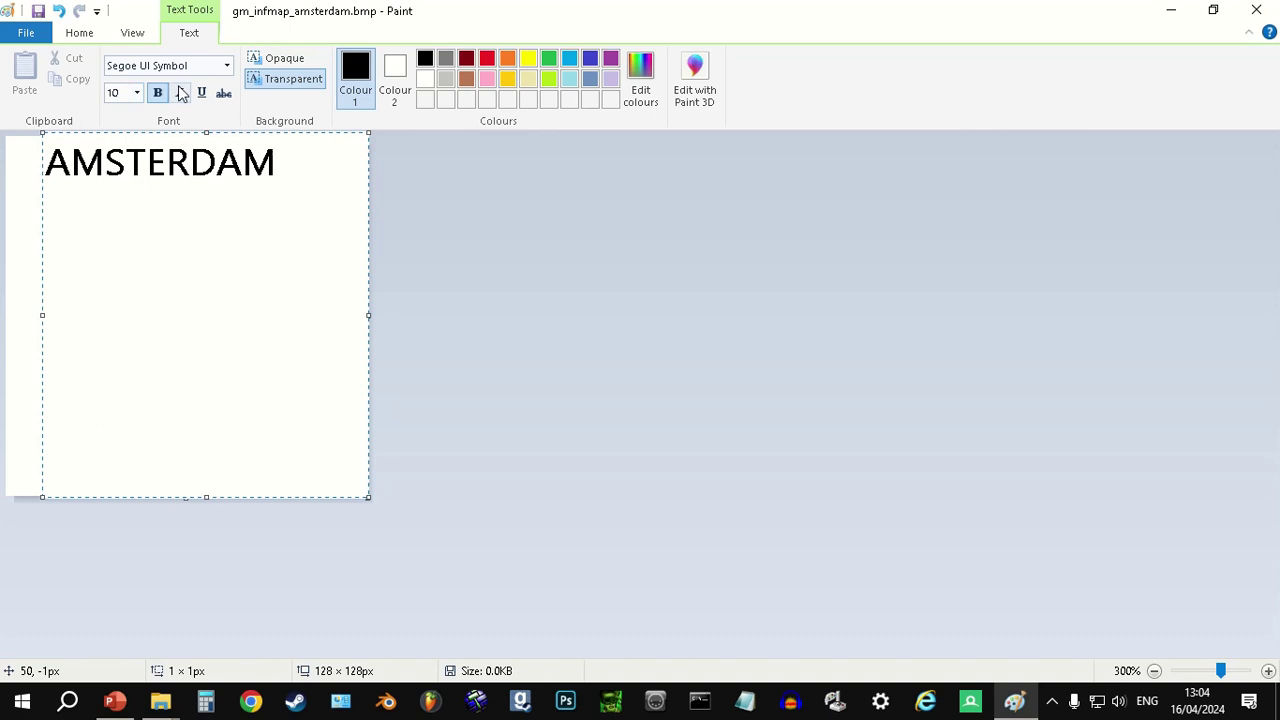
# - Replace the text box's content with GM_INFMAP_AMSTERDAM
pyautogui.hotkey('ctrl', 'a')
pyautogui.write('G')
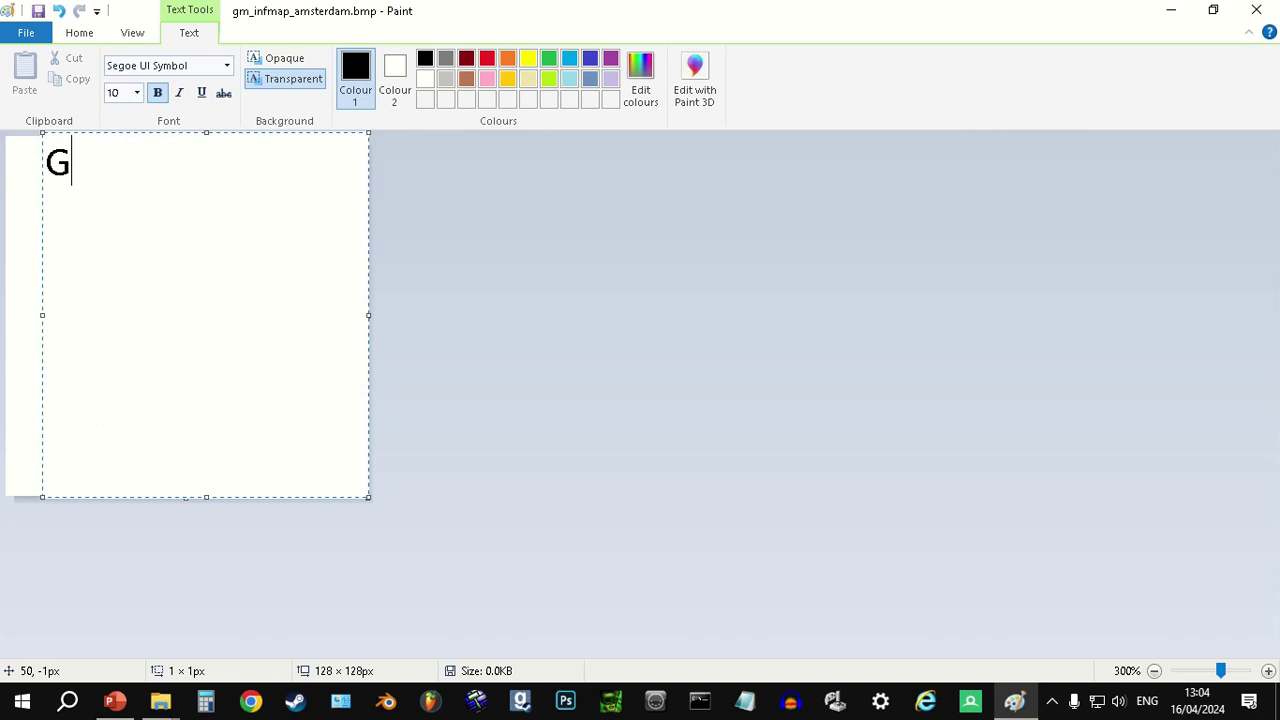
pyautogui.write('M_INFMAP_AMSTER')
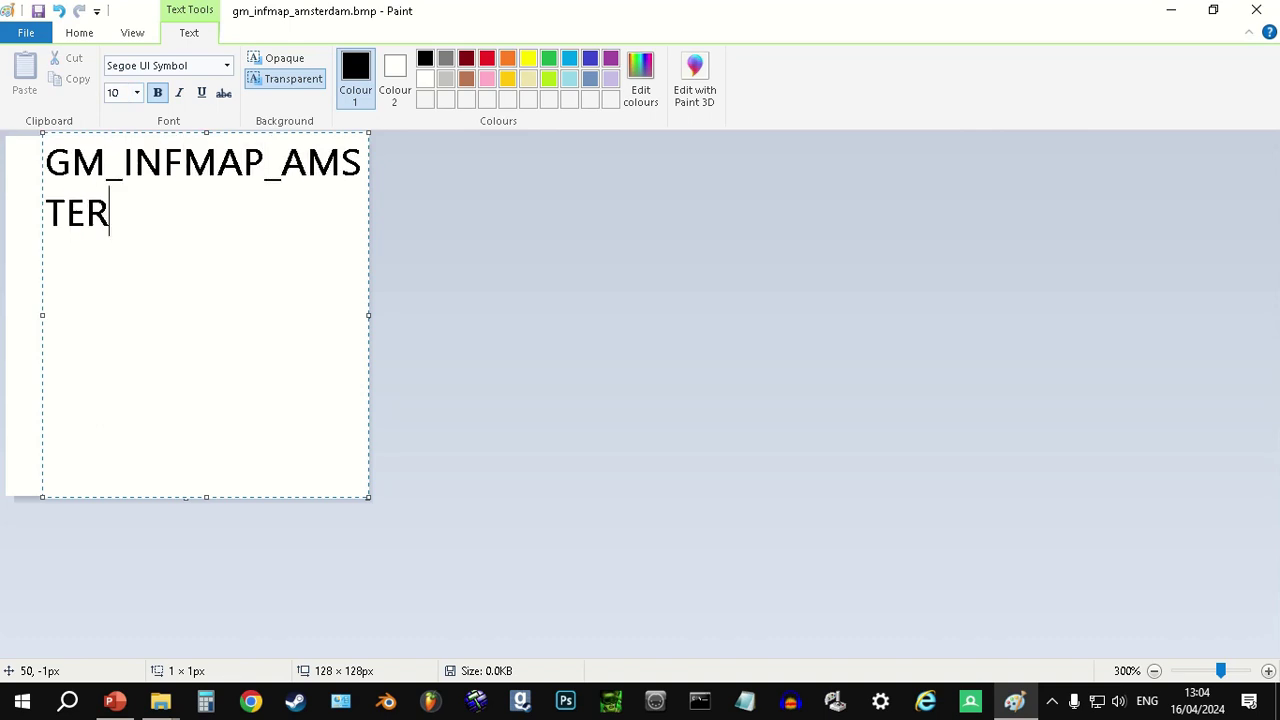
pyautogui.press('BackSpace')
pyautogui.press('BackSpace')
pyautogui.press('BackSpace')
pyautogui.press('BackSpace')
pyautogui.write('STERDAM')
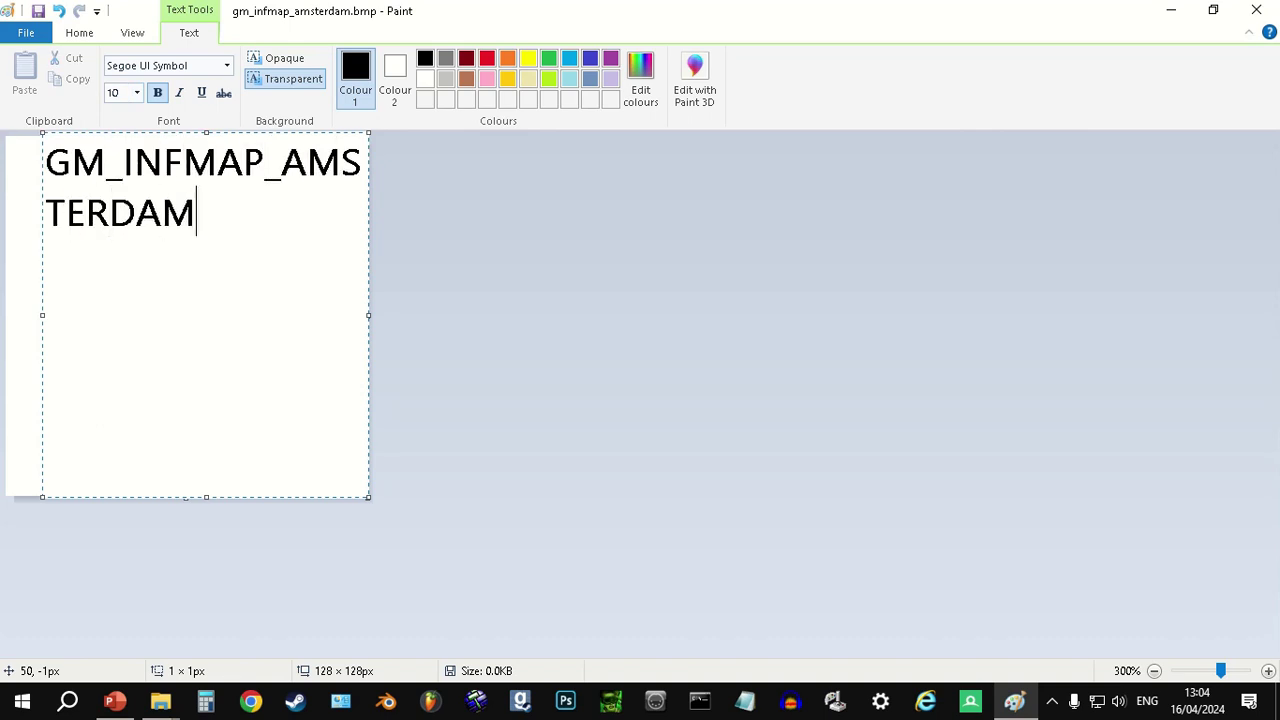
# - Extend the text box to the canvas's left edge and set its text size to 7.5
pyautogui.moveTo(42, 315); pyautogui.dragTo(6, 315)
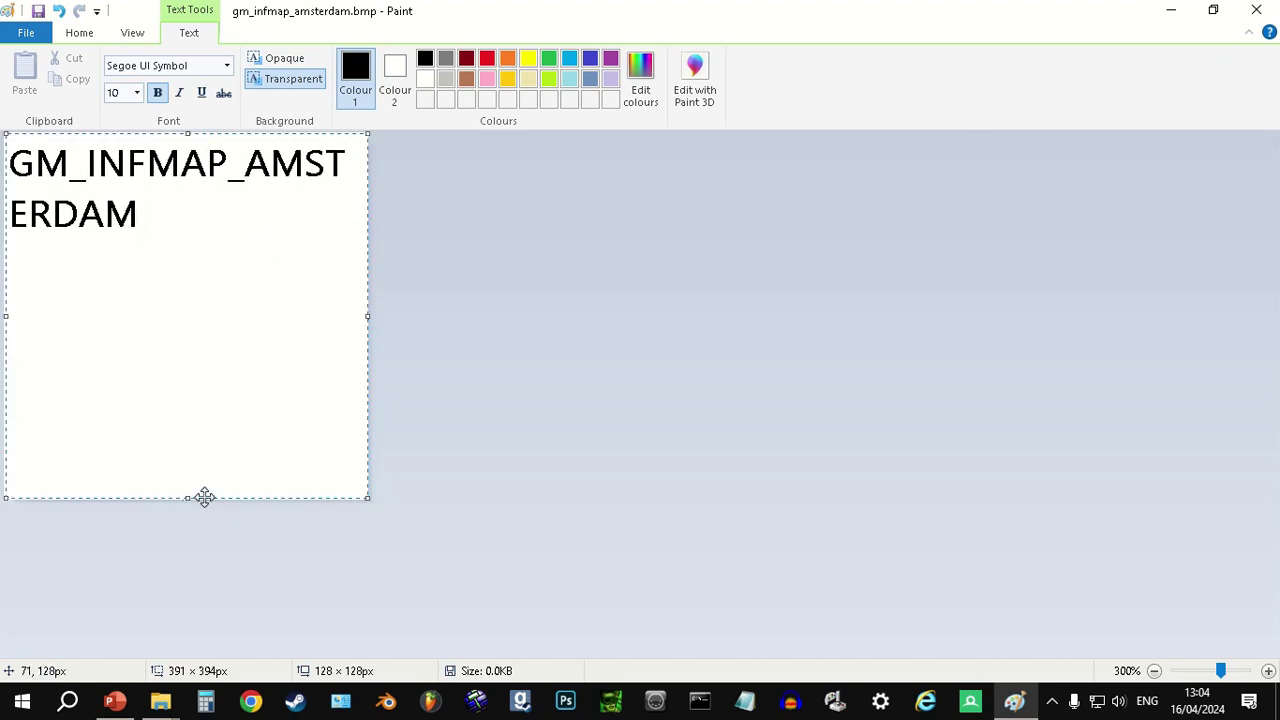
pyautogui.moveTo(186, 498); pyautogui.dragTo(143, 105)
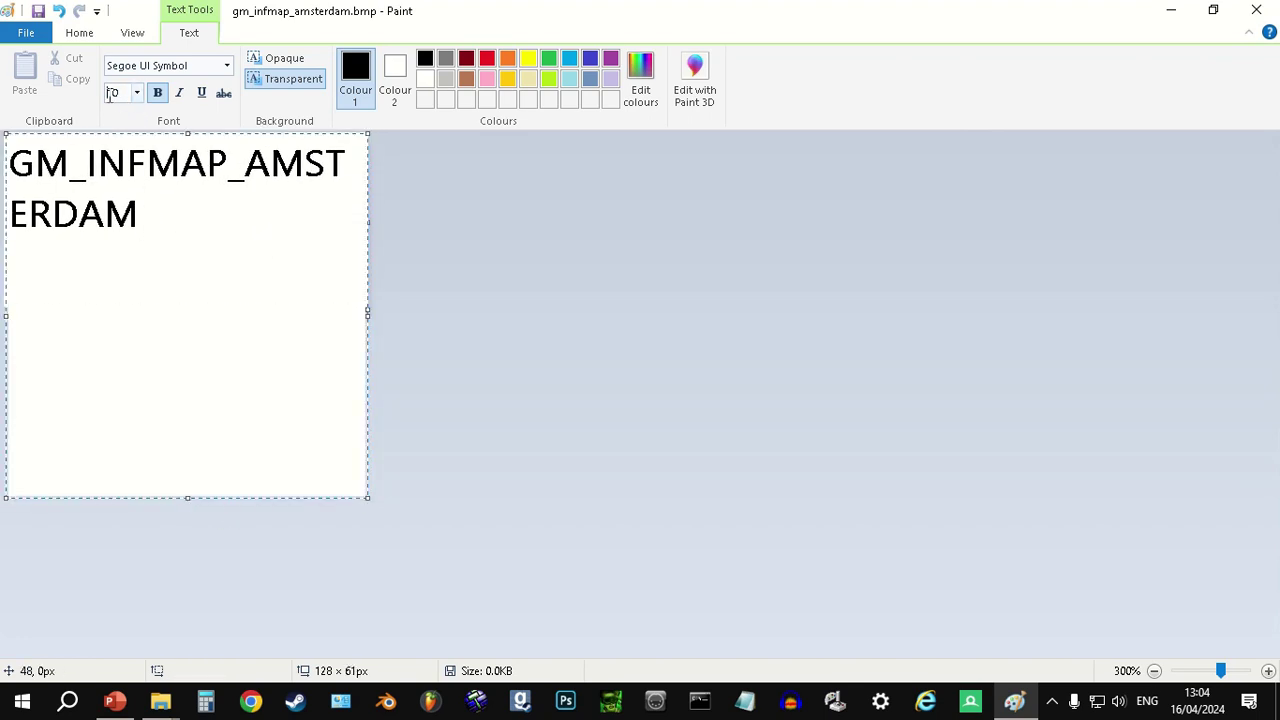
pyautogui.moveTo(184, 238); pyautogui.dragTo(92, 112)
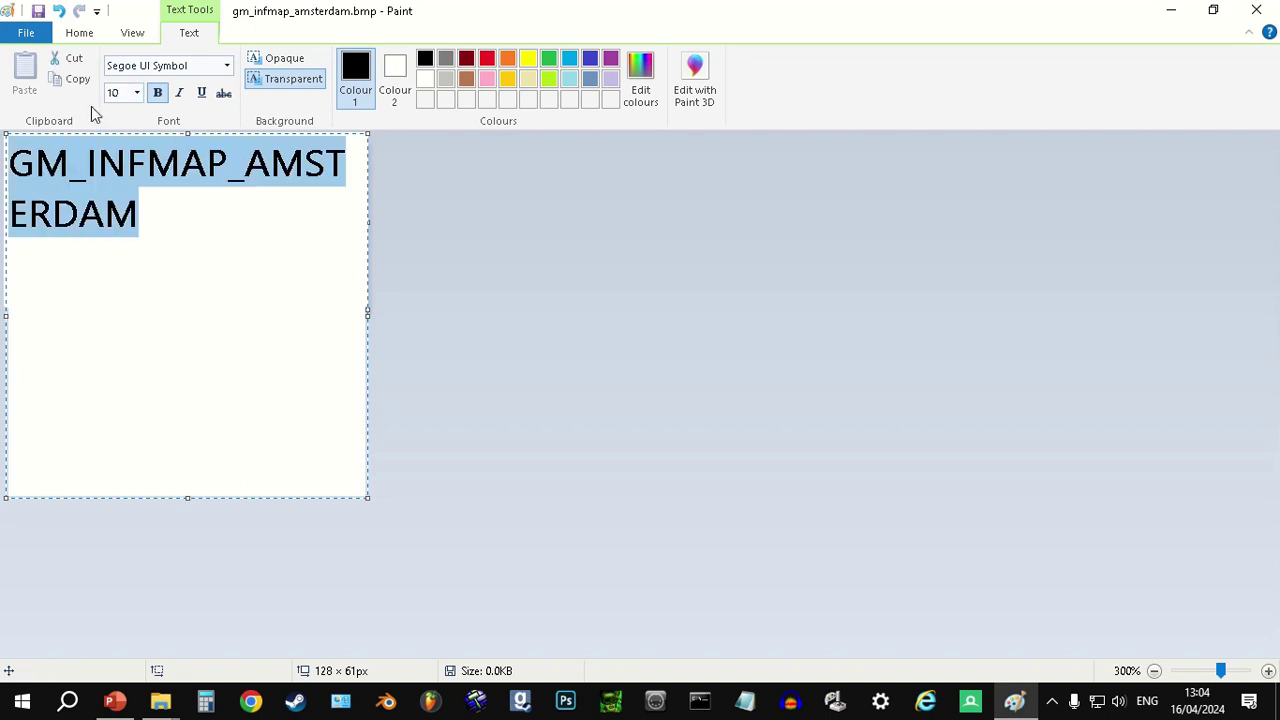
pyautogui.click(125, 97)
pyautogui.write('6')
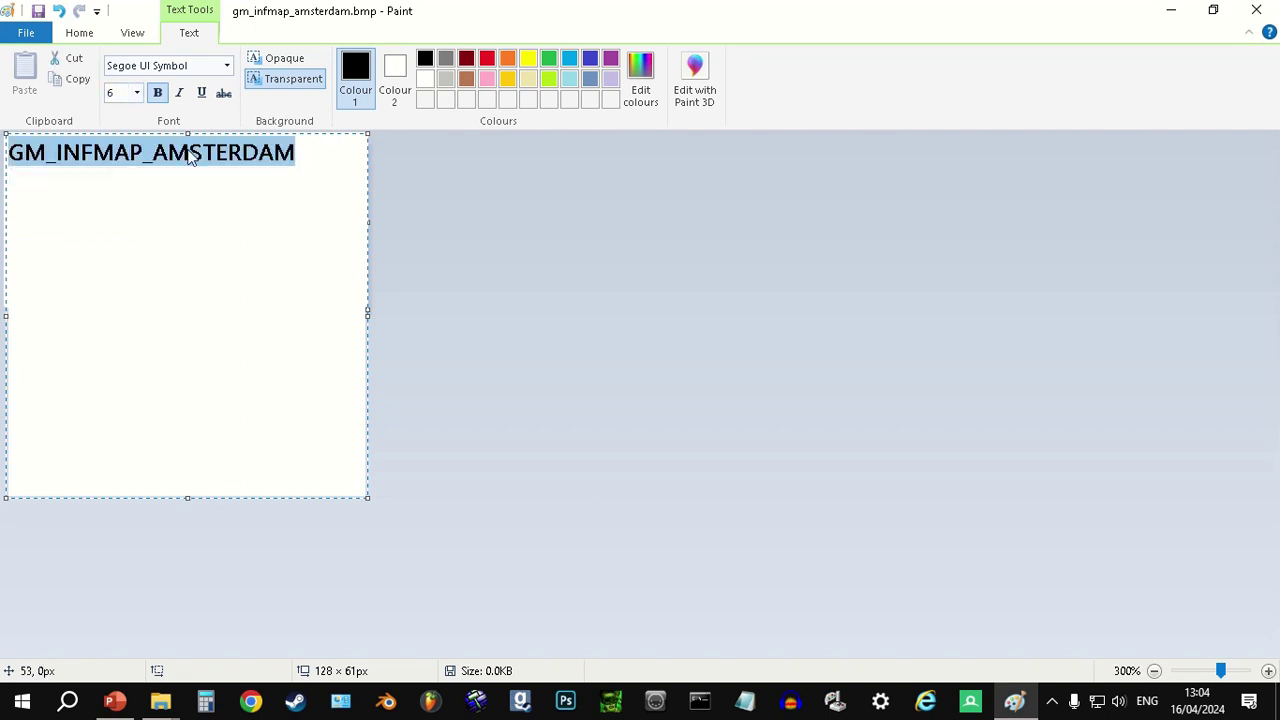
pyautogui.write('9')
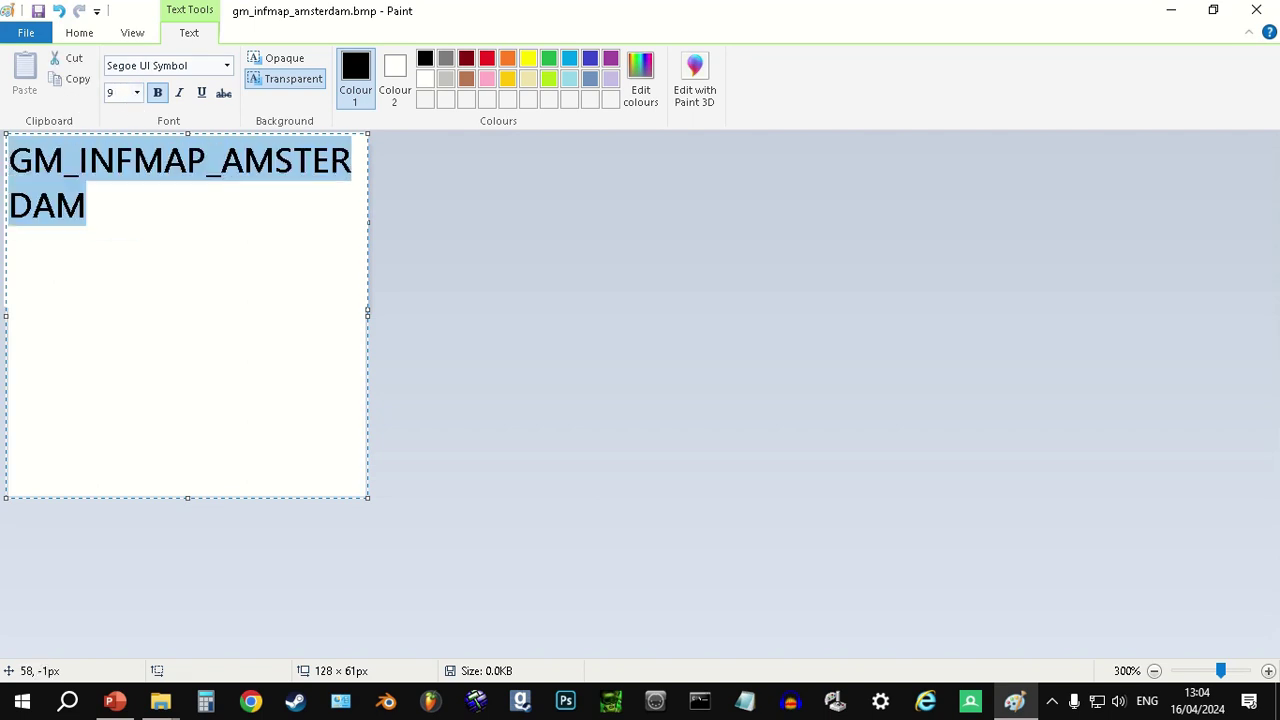
pyautogui.click(108, 95)
pyautogui.write('8')
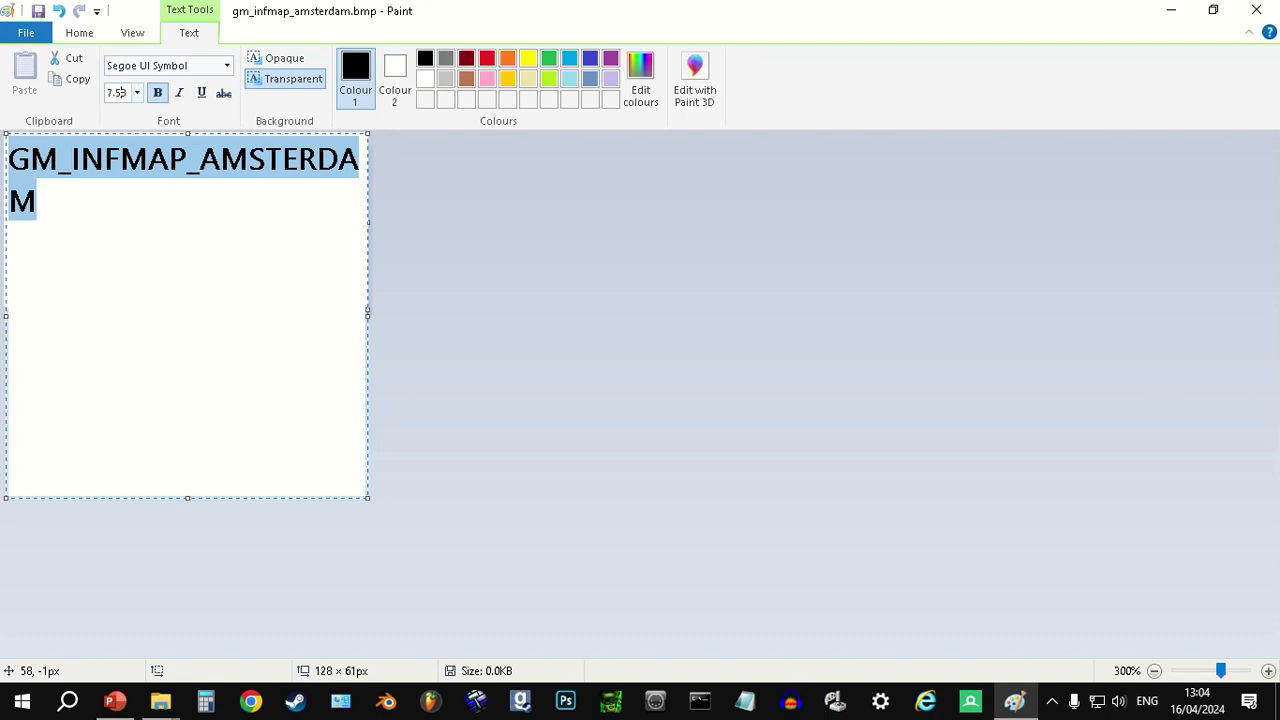
pyautogui.press('Delete')
pyautogui.click(158, 157)
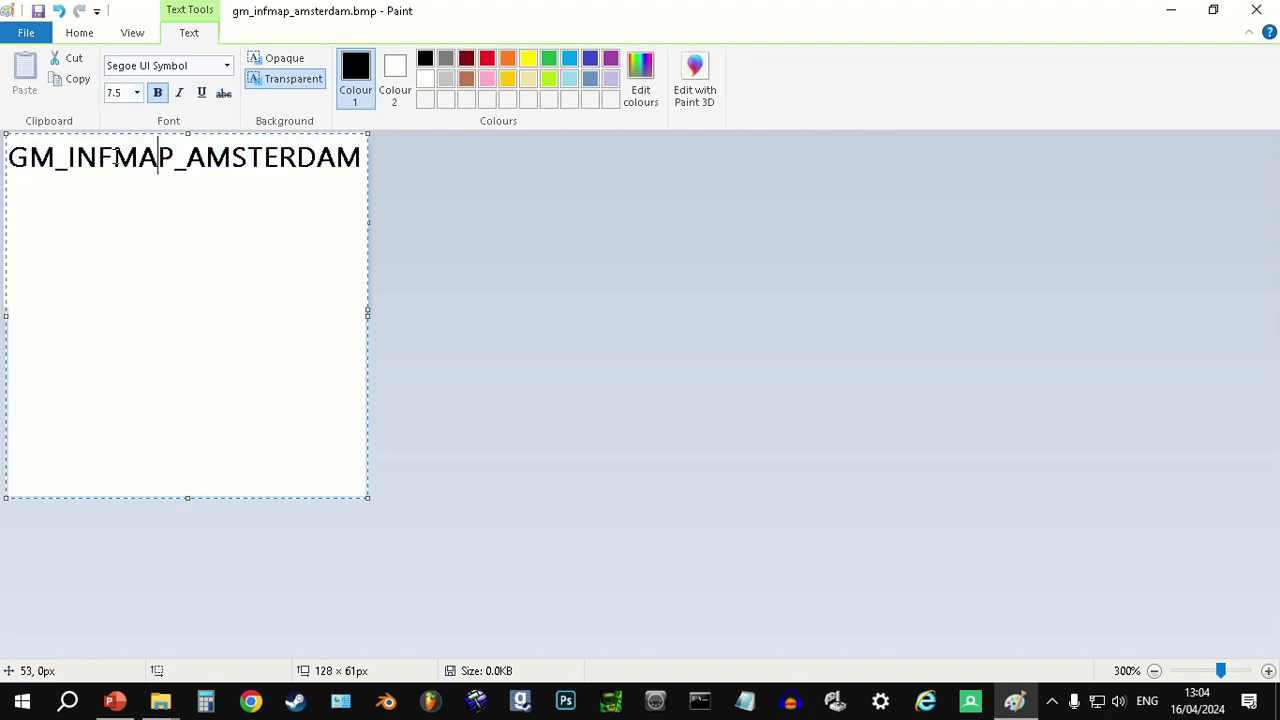
# - Try to lower and shorten the text box, commit it, and undo the canvas height change
pyautogui.moveTo(186, 133); pyautogui.dragTo(188, 322)
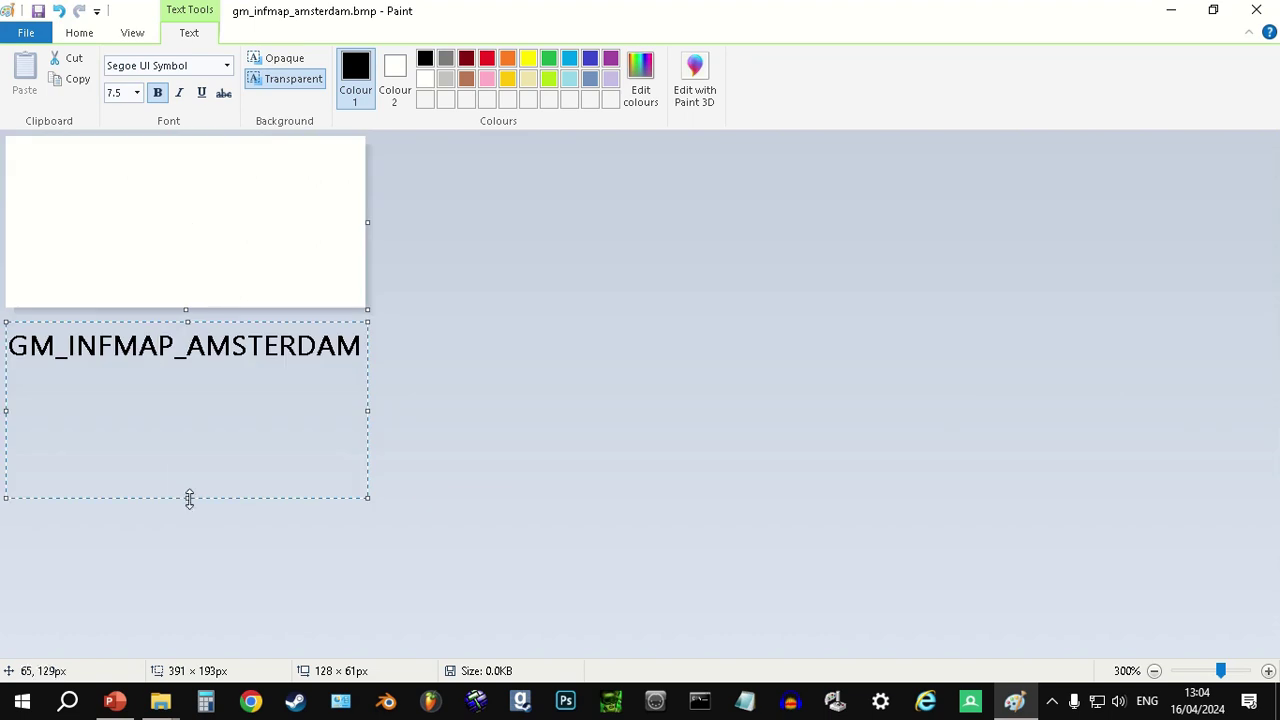
pyautogui.moveTo(190, 497); pyautogui.dragTo(185, 320)
pyautogui.click(114, 214)
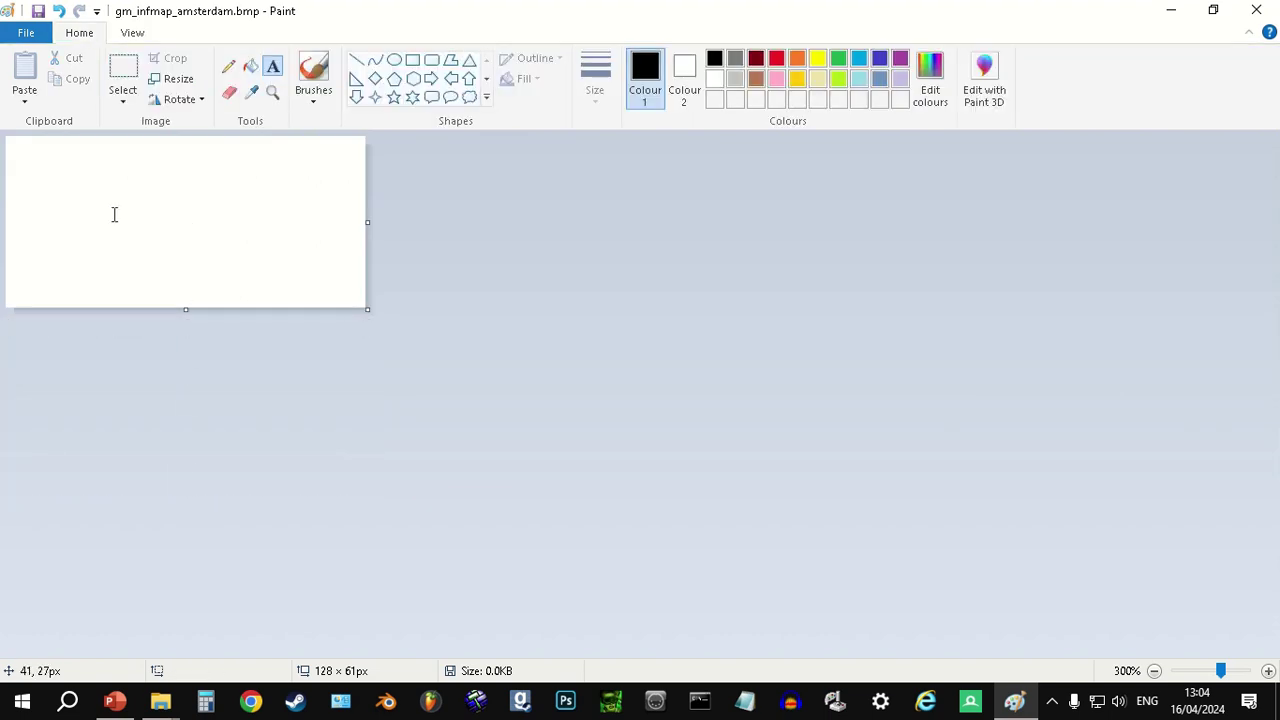
pyautogui.hotkey('ctrl', 'z')
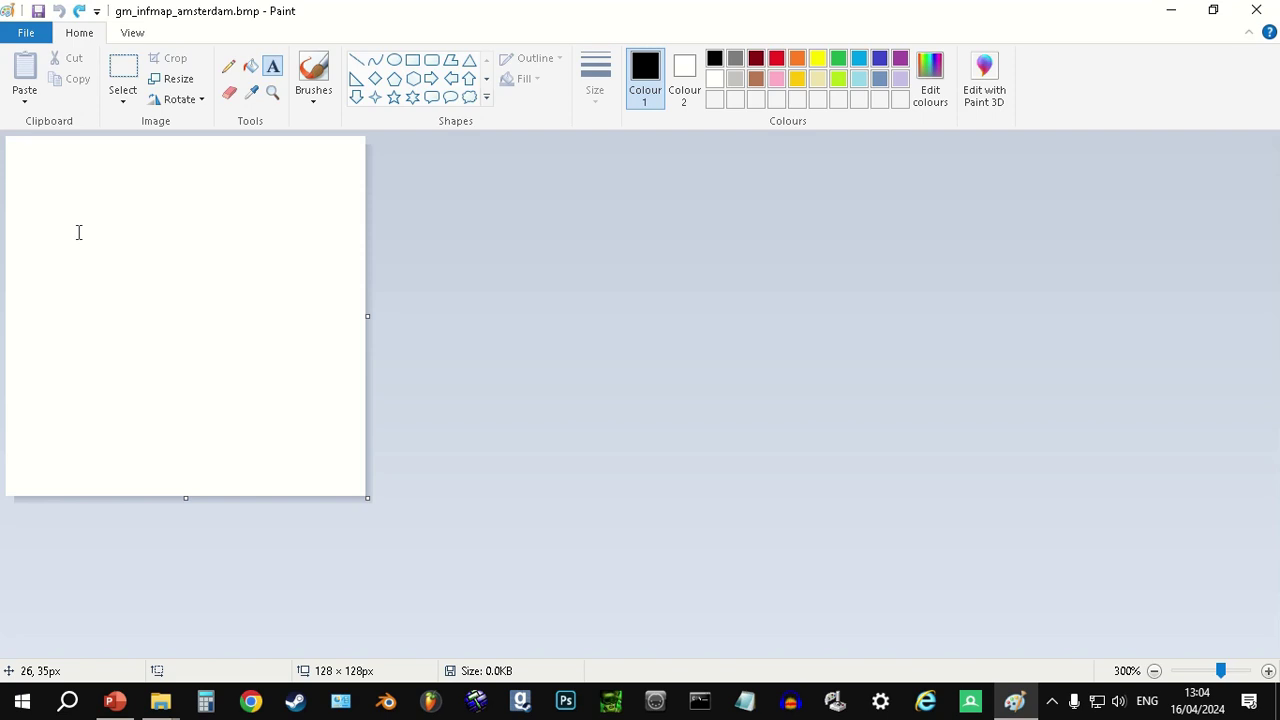
# - Try placing GM_INFMAP_AMSTERDAM at size 7 in a text box widened across the canvas, and undo it
pyautogui.click(38, 295)
pyautogui.write('a')
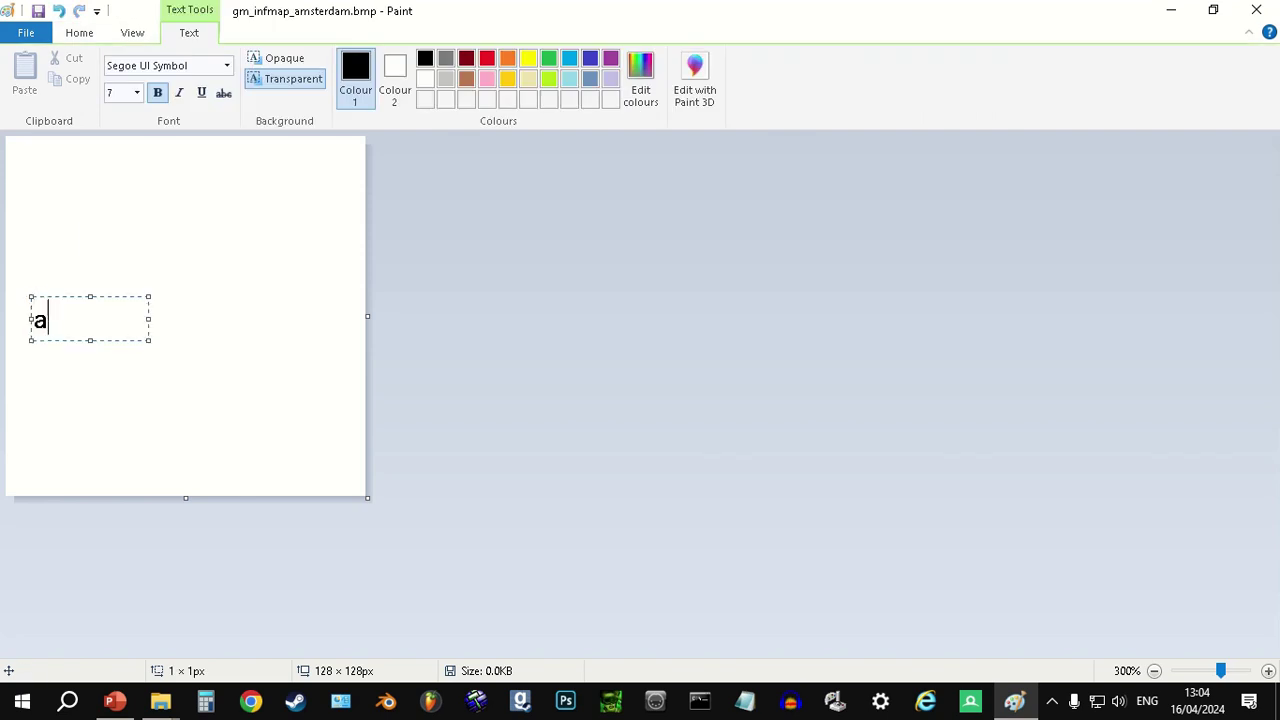
pyautogui.press('BackSpace')
pyautogui.write('GM_INFMAP_AMSTERDAM')
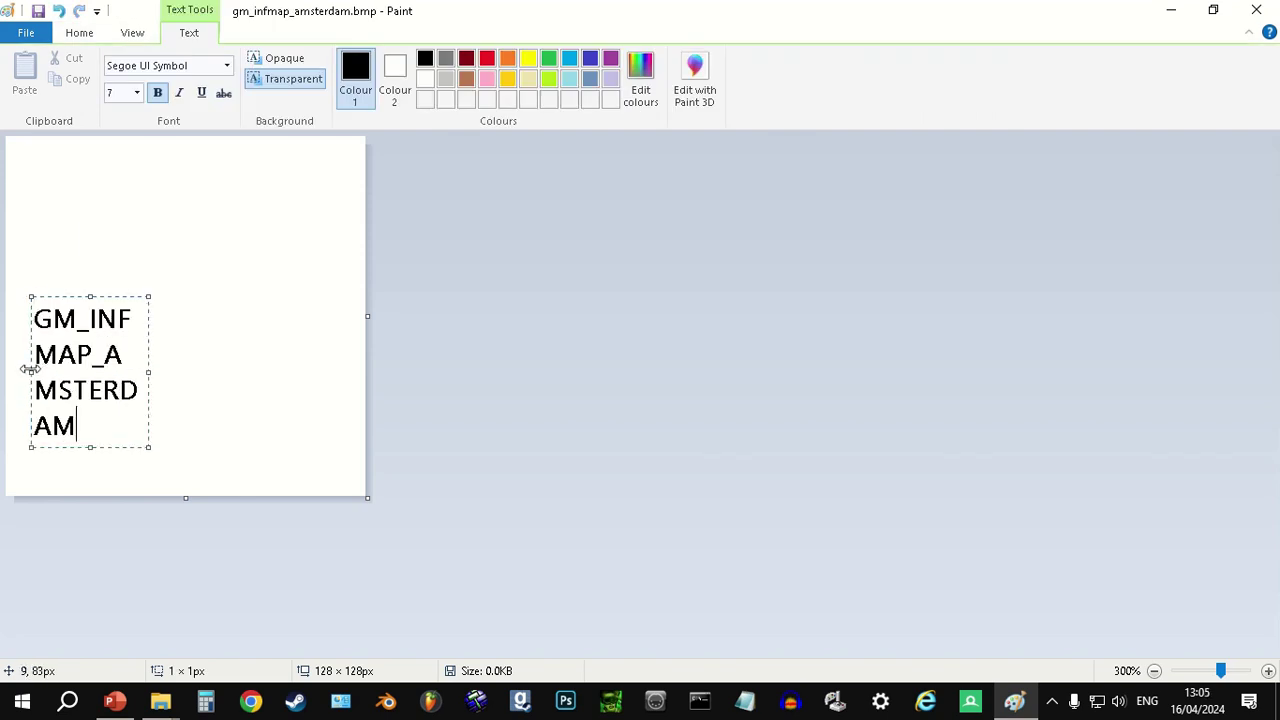
pyautogui.moveTo(31, 372); pyautogui.dragTo(1, 370)
pyautogui.moveTo(148, 372); pyautogui.dragTo(357, 370)
pyautogui.moveTo(146, 296); pyautogui.dragTo(146, 228)
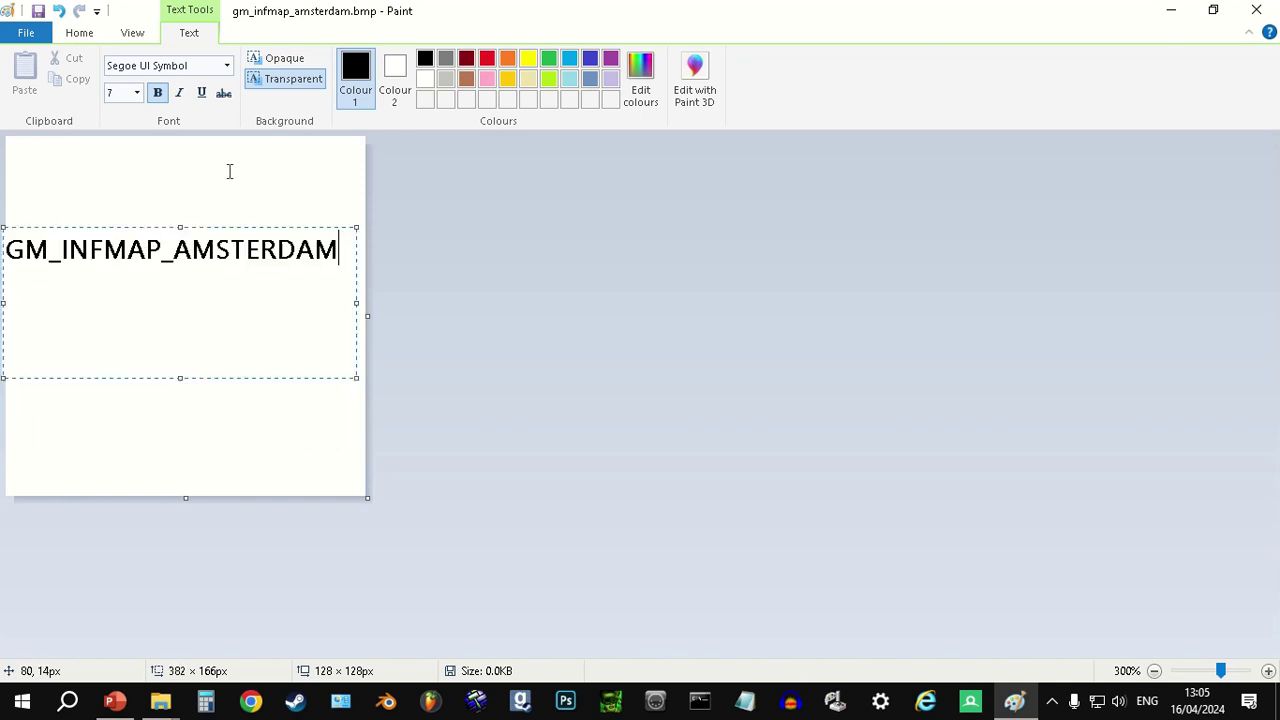
pyautogui.click(229, 170)
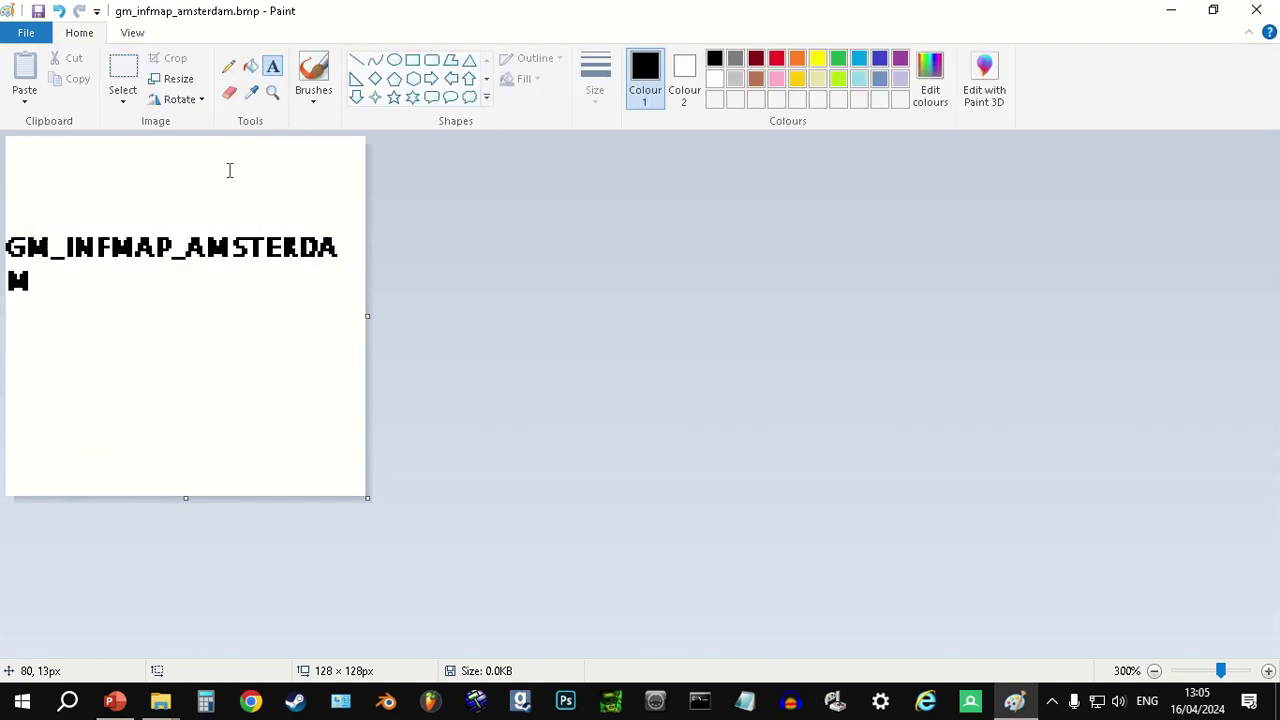
pyautogui.hotkey('ctrl', 'z')
# - Add GM_INFMAP_AMSTERDAM on one line across the middle of the canvas, in text smaller than size 7
pyautogui.click(12, 272)
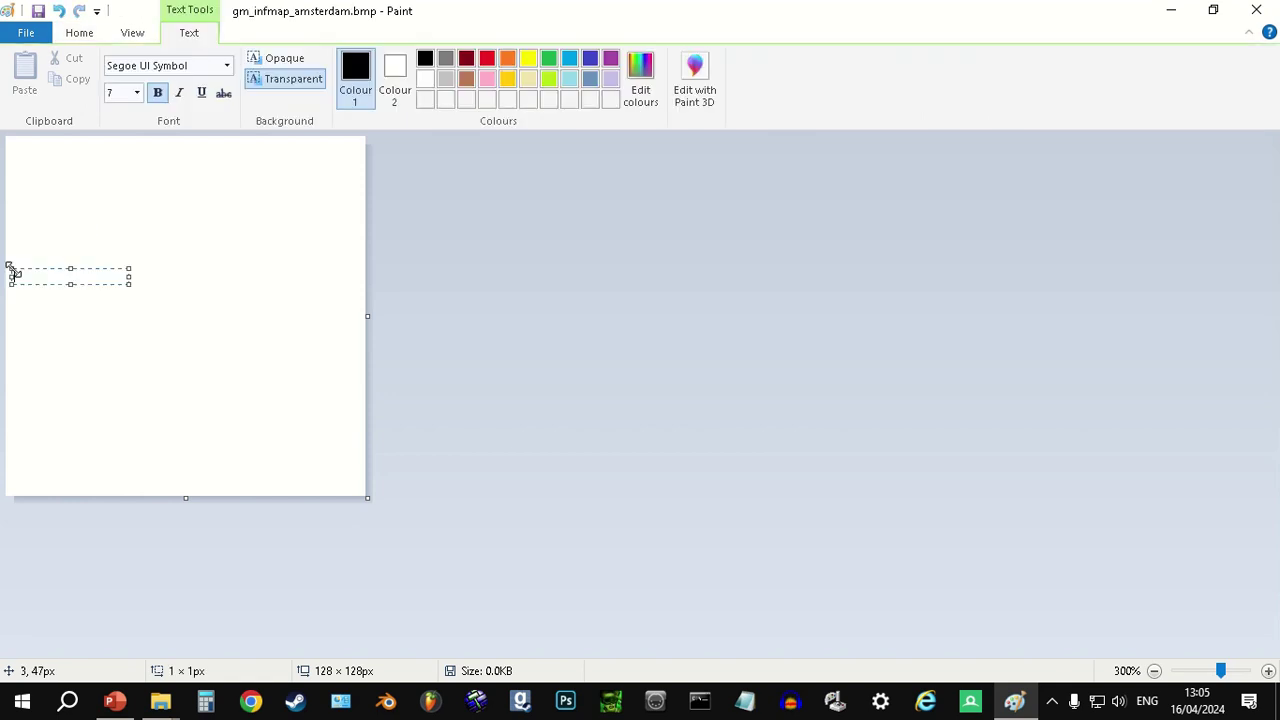
pyautogui.write('GM')
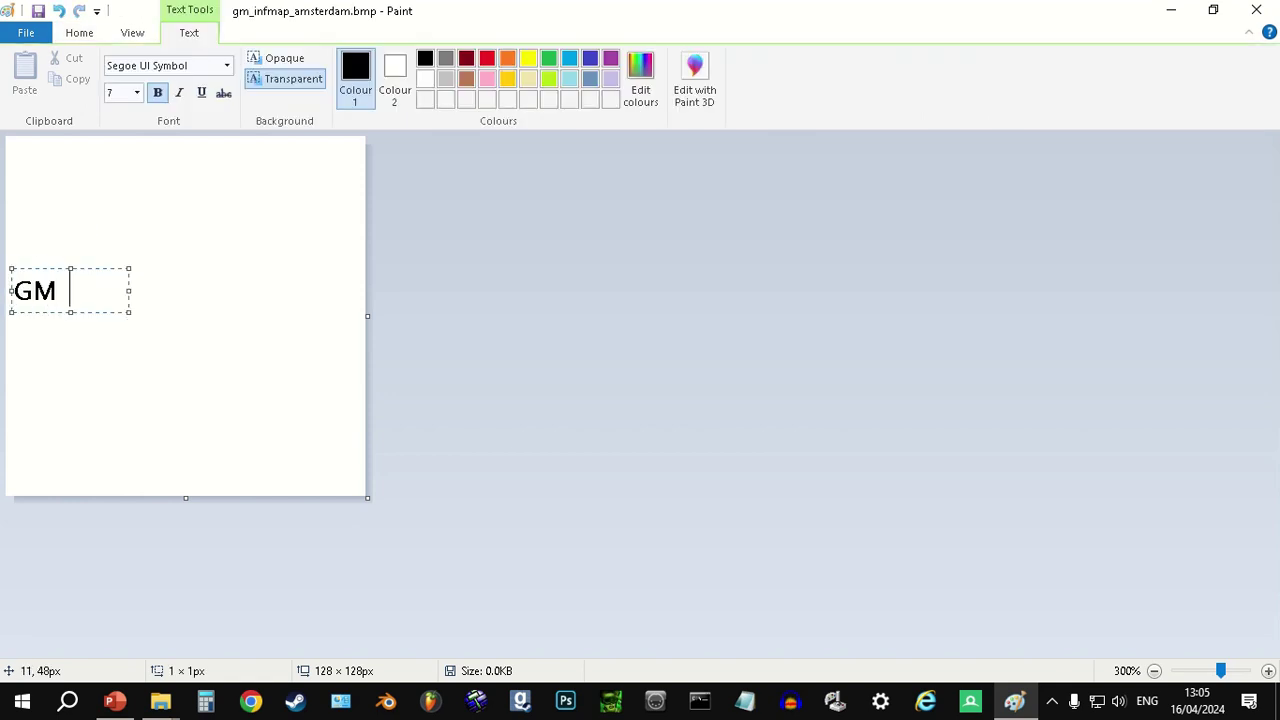
pyautogui.write('_INFMAP_AMSTERDAM')
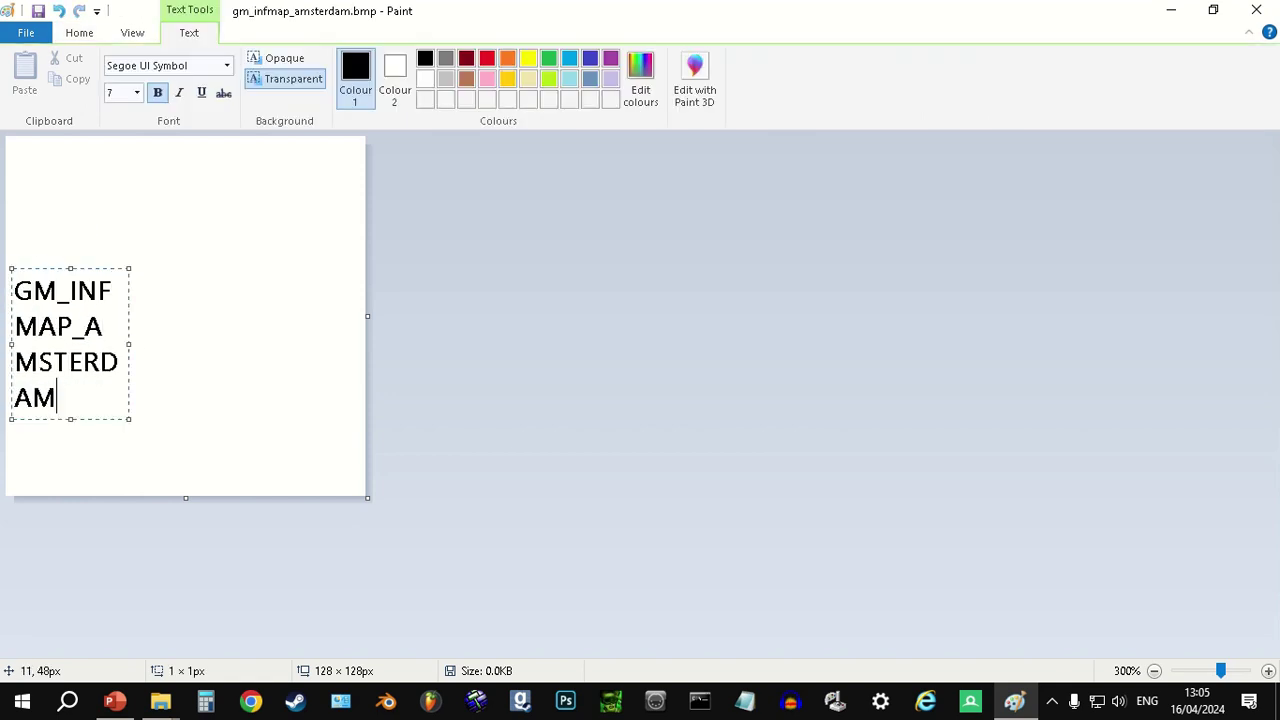
pyautogui.moveTo(128, 344); pyautogui.dragTo(49, 209)
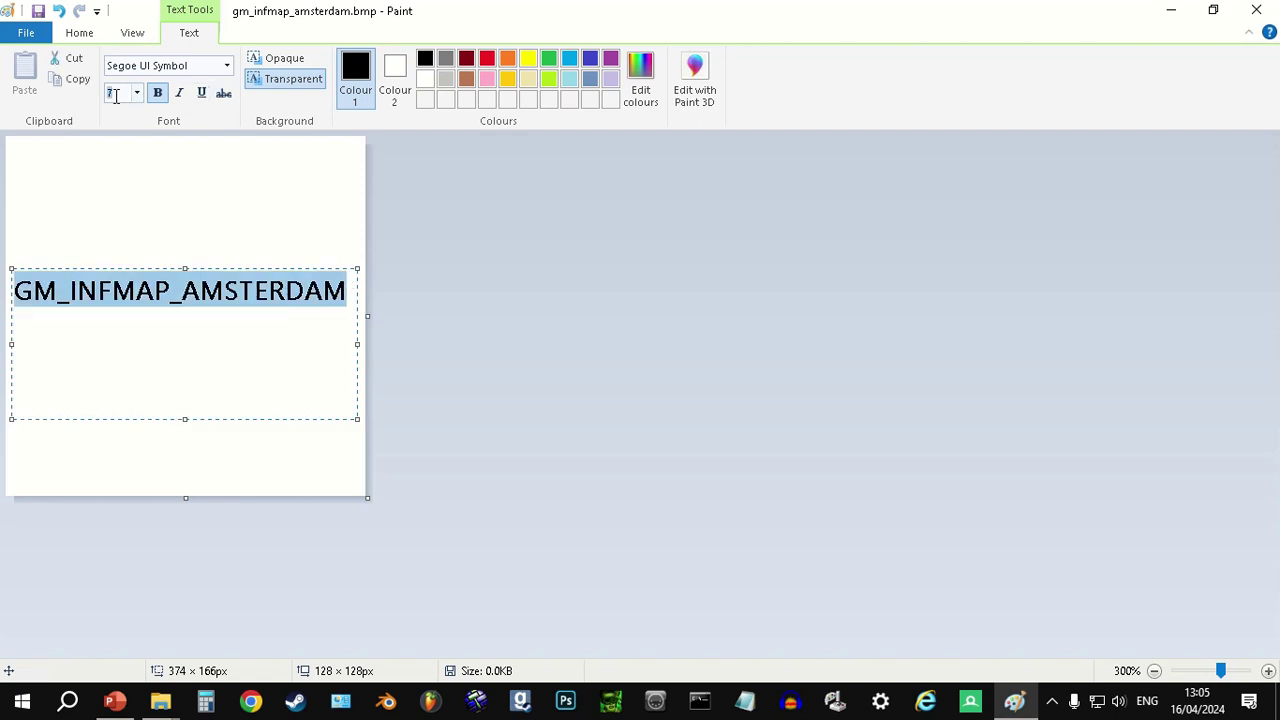
pyautogui.press('Return')
pyautogui.click(281, 209)
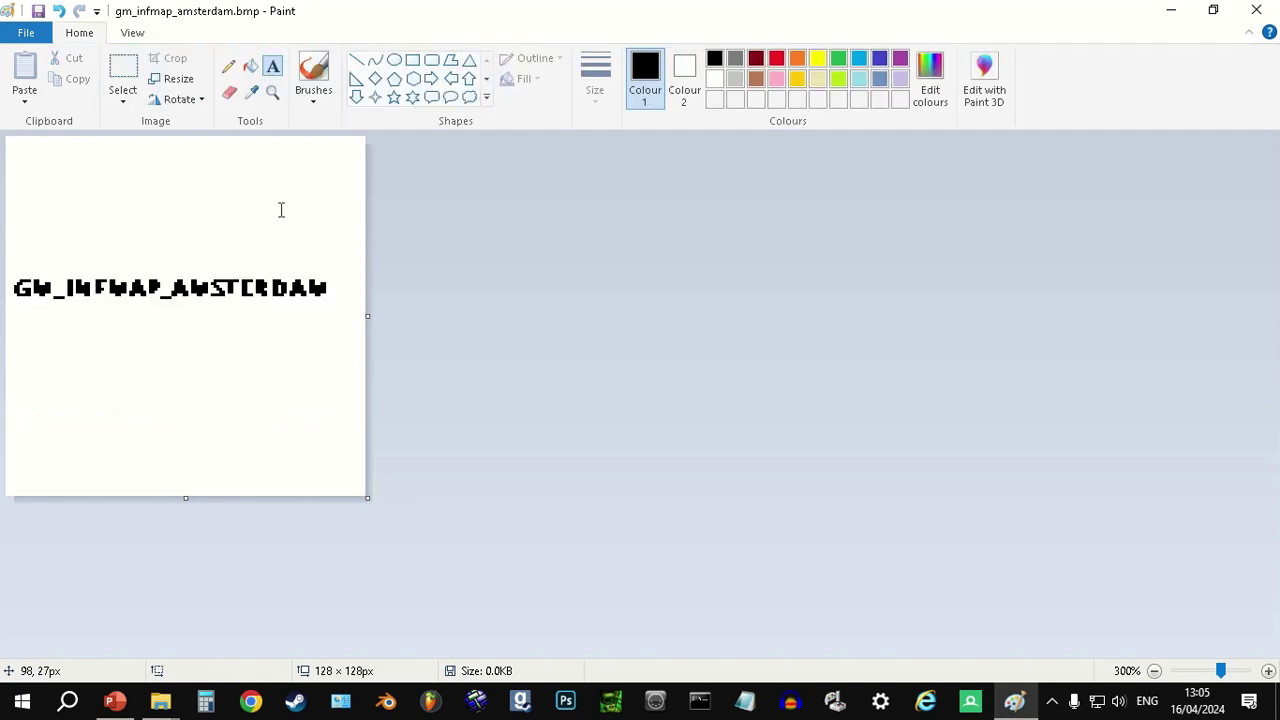
# - Draw one red freehand Pencil squiggle above the map name and another below it
pyautogui.click(228, 66)
pyautogui.click(776, 58)
pyautogui.moveTo(64, 165)
pyautogui.mouseDown()
pyautogui.moveTo(22, 192)
pyautogui.moveTo(280, 172)
pyautogui.moveTo(318, 190)
pyautogui.mouseUp()
pyautogui.moveTo(46, 376)
pyautogui.mouseDown()
pyautogui.moveTo(140, 392)
pyautogui.moveTo(325, 380)
pyautogui.mouseUp()
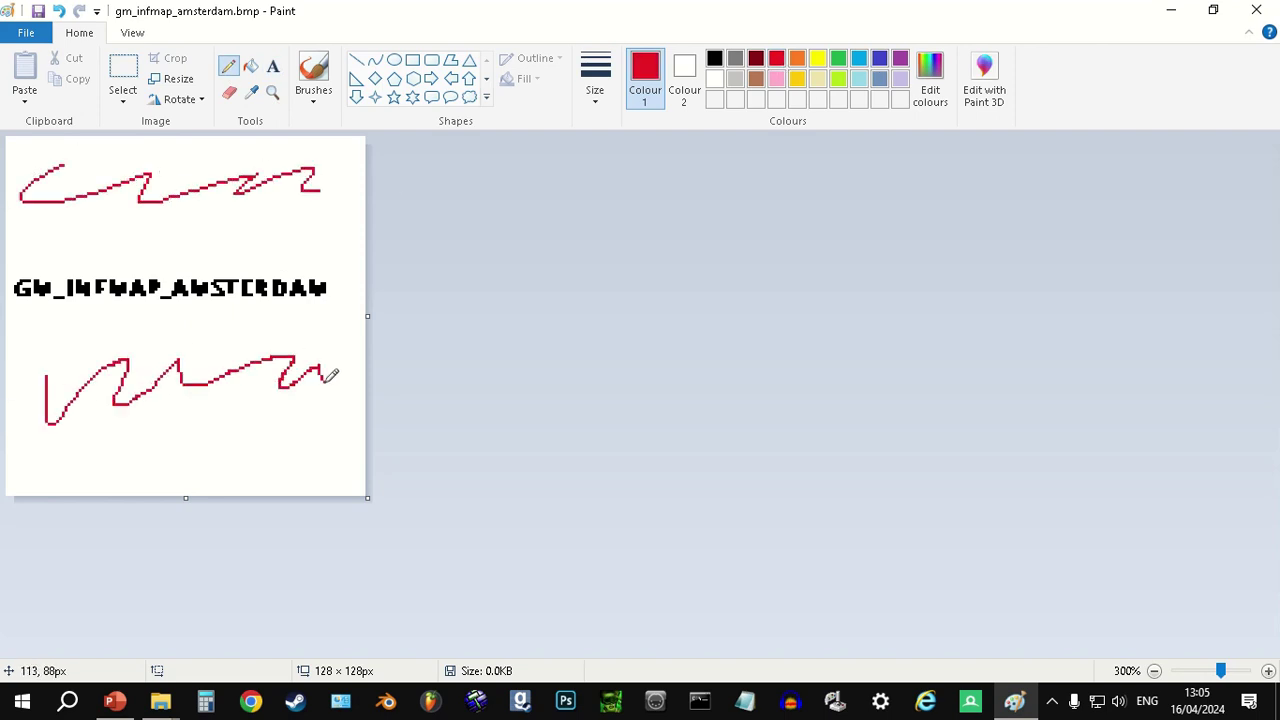
# - Save the thumbnail picture in PNG format as gm_infmap_amsterdam in the desktop addon's maps/thumb folder, and close Paint
pyautogui.click(26, 32)
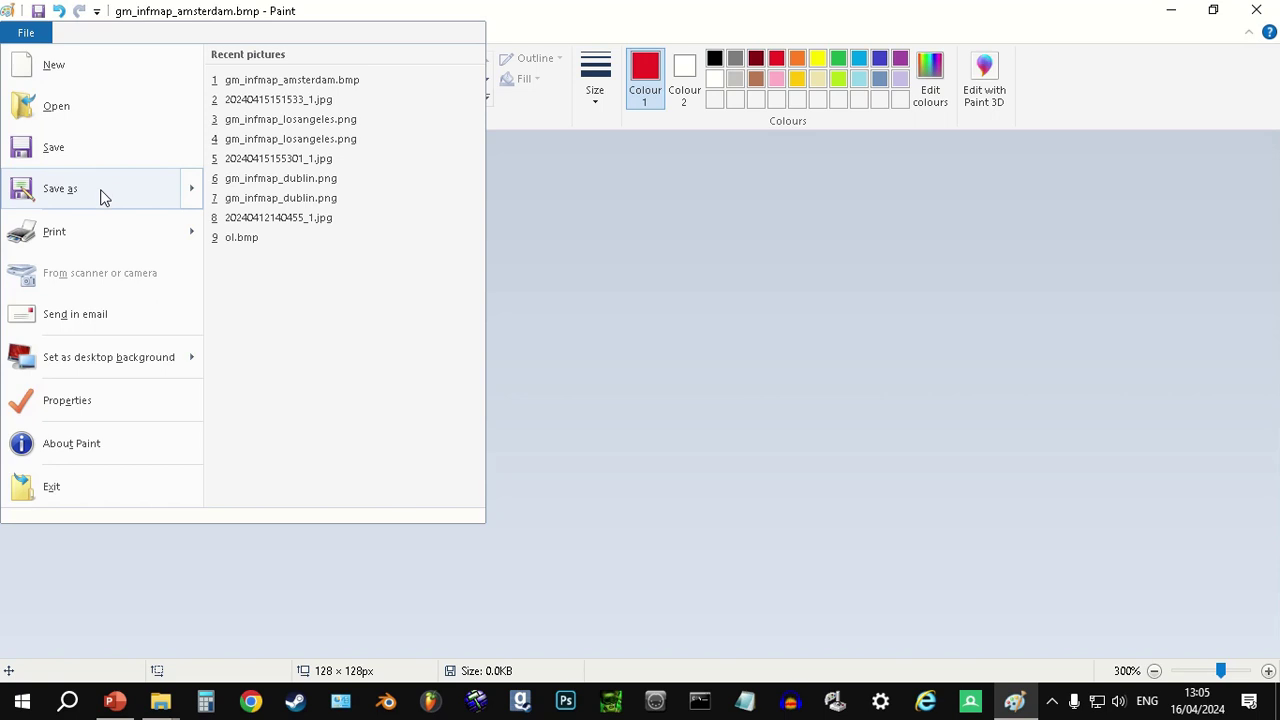
pyautogui.click(100, 196)
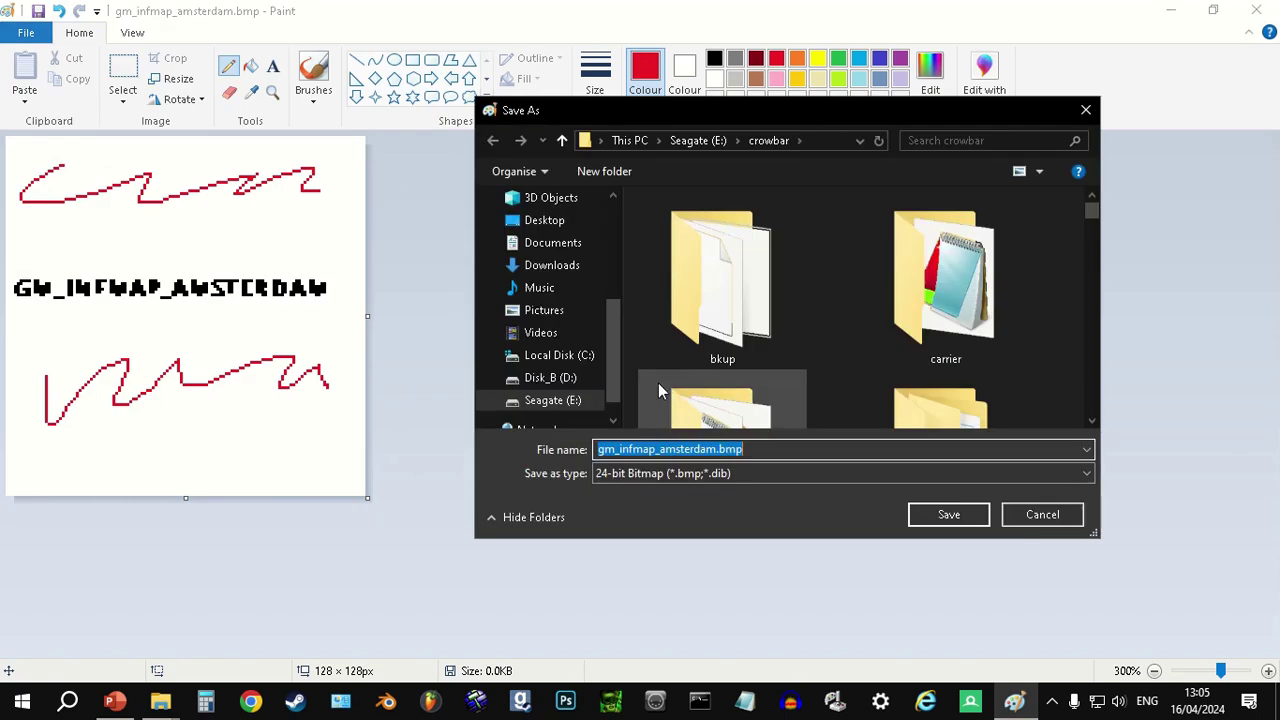
pyautogui.scroll(3, 590, 367)
pyautogui.scroll(3, 590, 367)
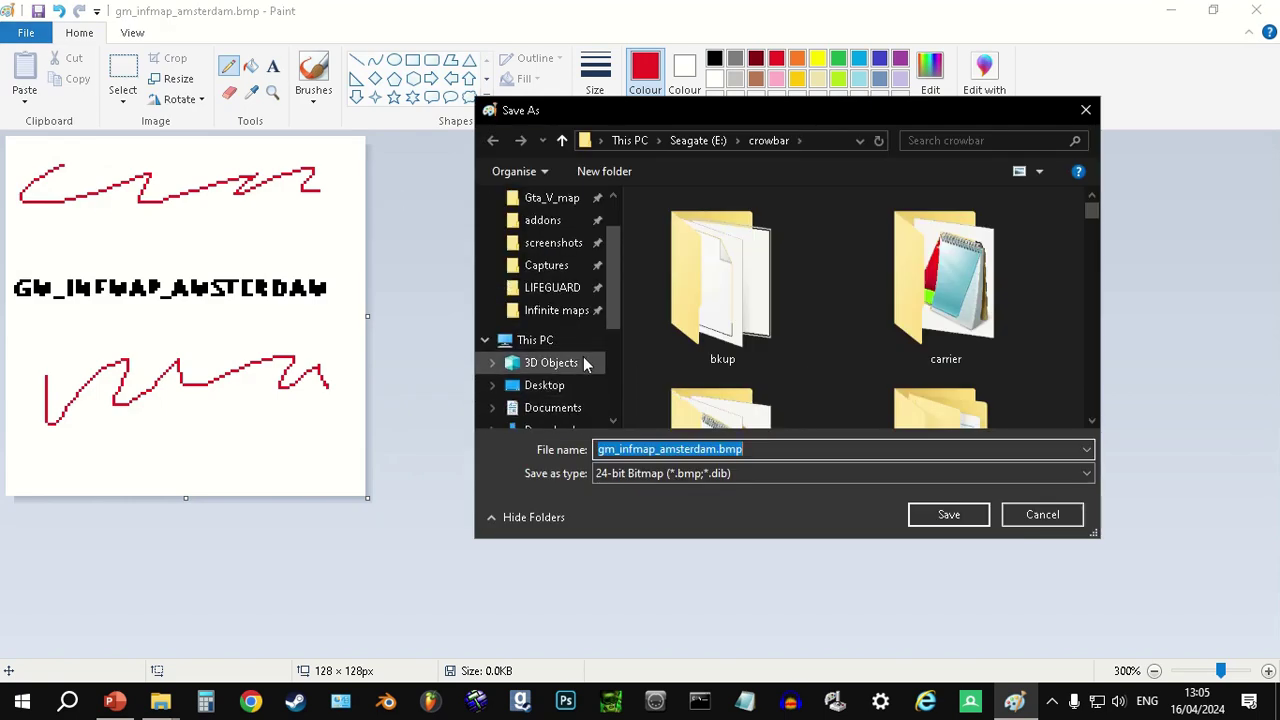
pyautogui.scroll(-1, 575, 360)
pyautogui.click(545, 340)
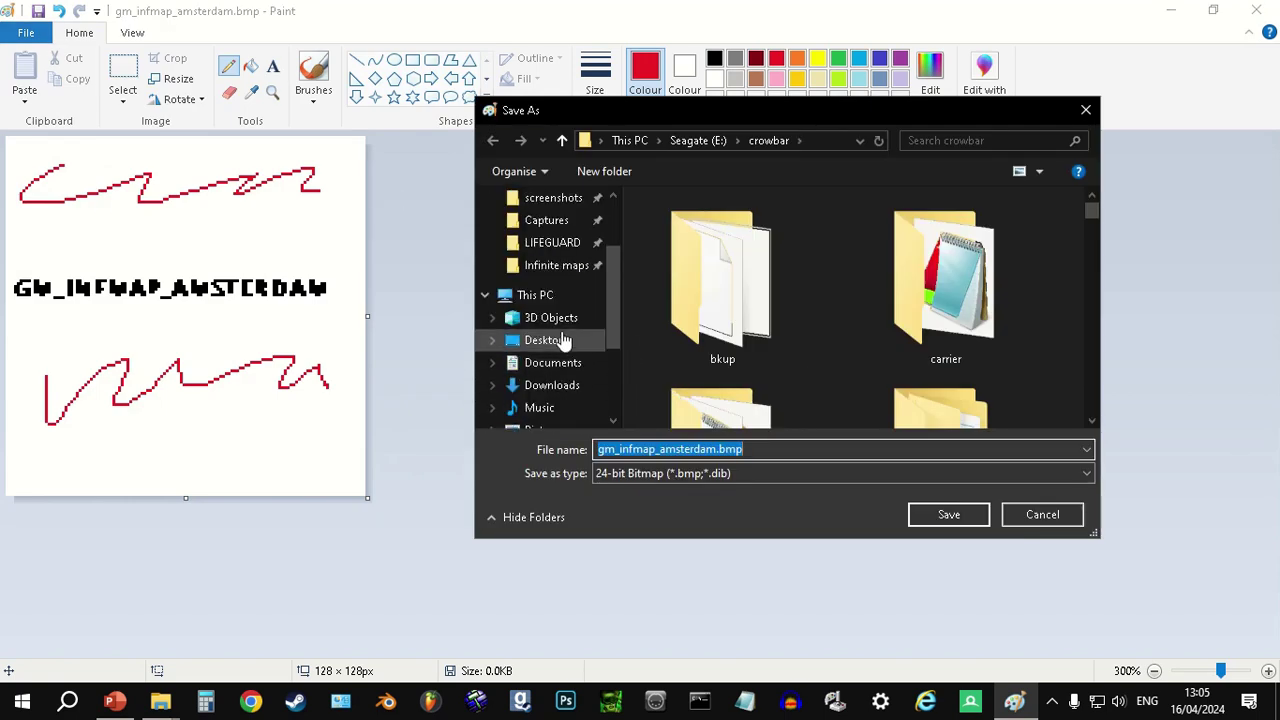
pyautogui.click(747, 247)
pyautogui.doubleClick(747, 247)
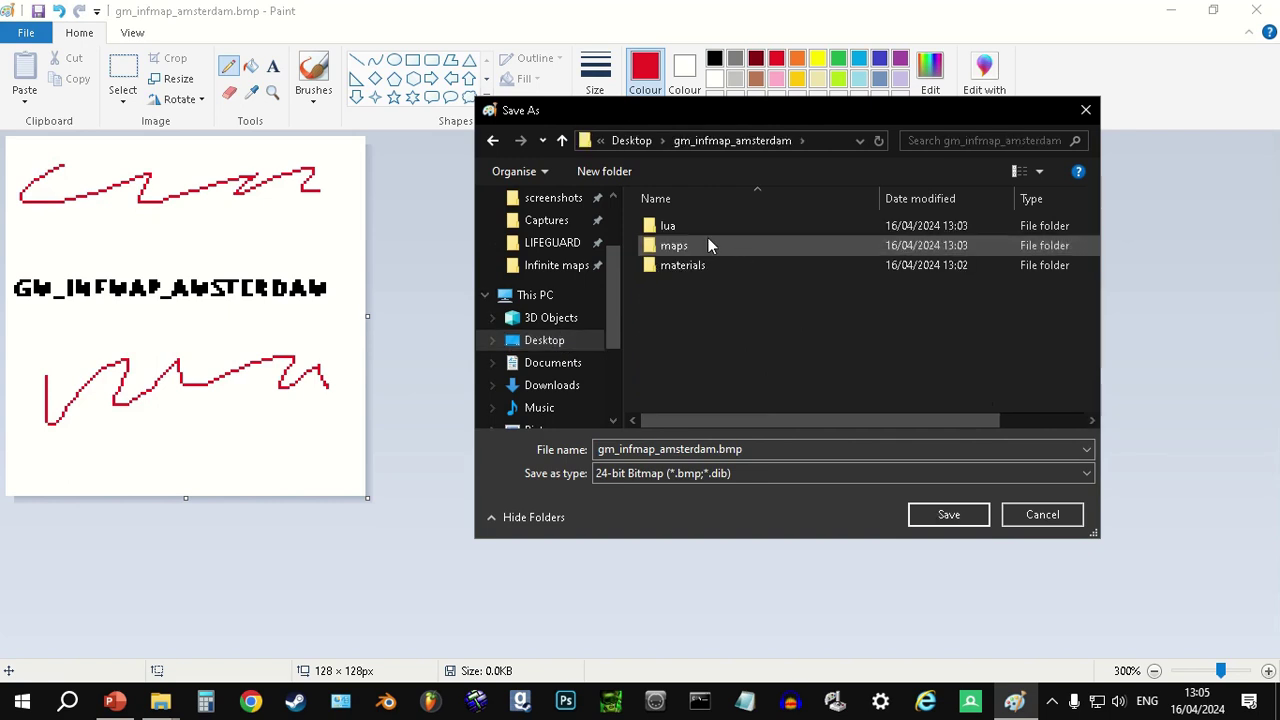
pyautogui.doubleClick(709, 243)
pyautogui.doubleClick(715, 225)
pyautogui.click(768, 474)
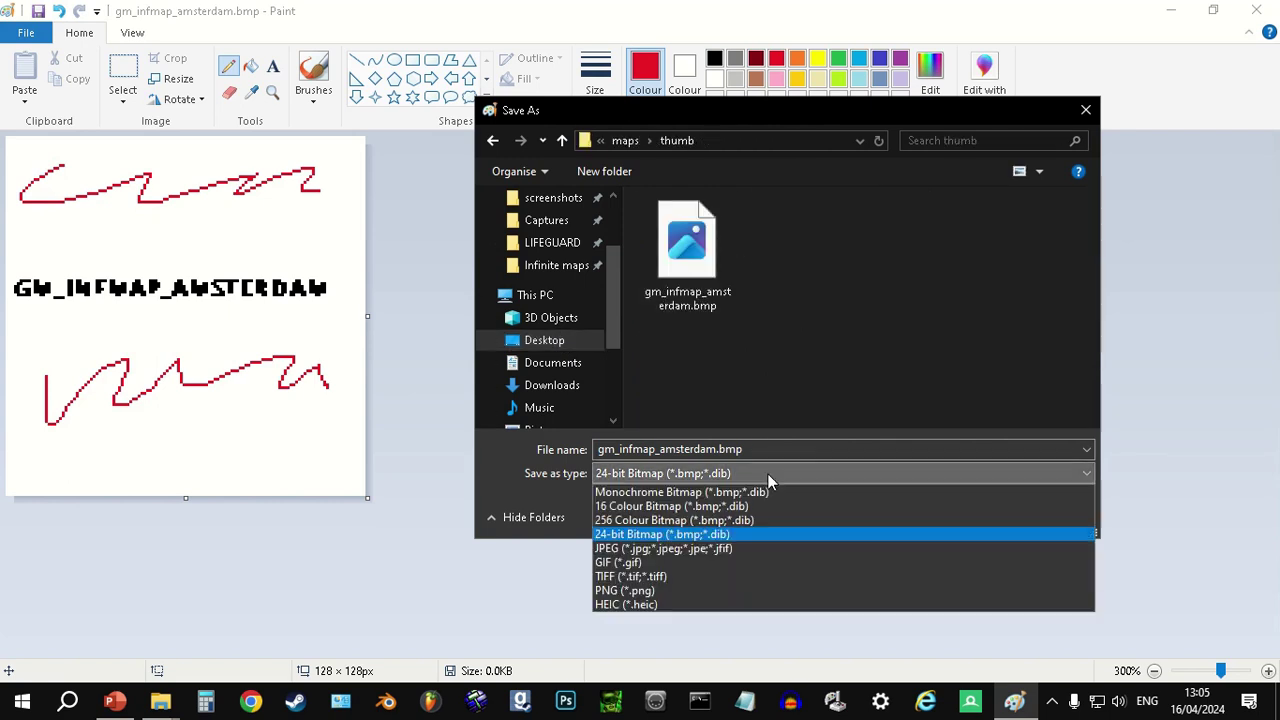
pyautogui.click(652, 591)
pyautogui.click(930, 512)
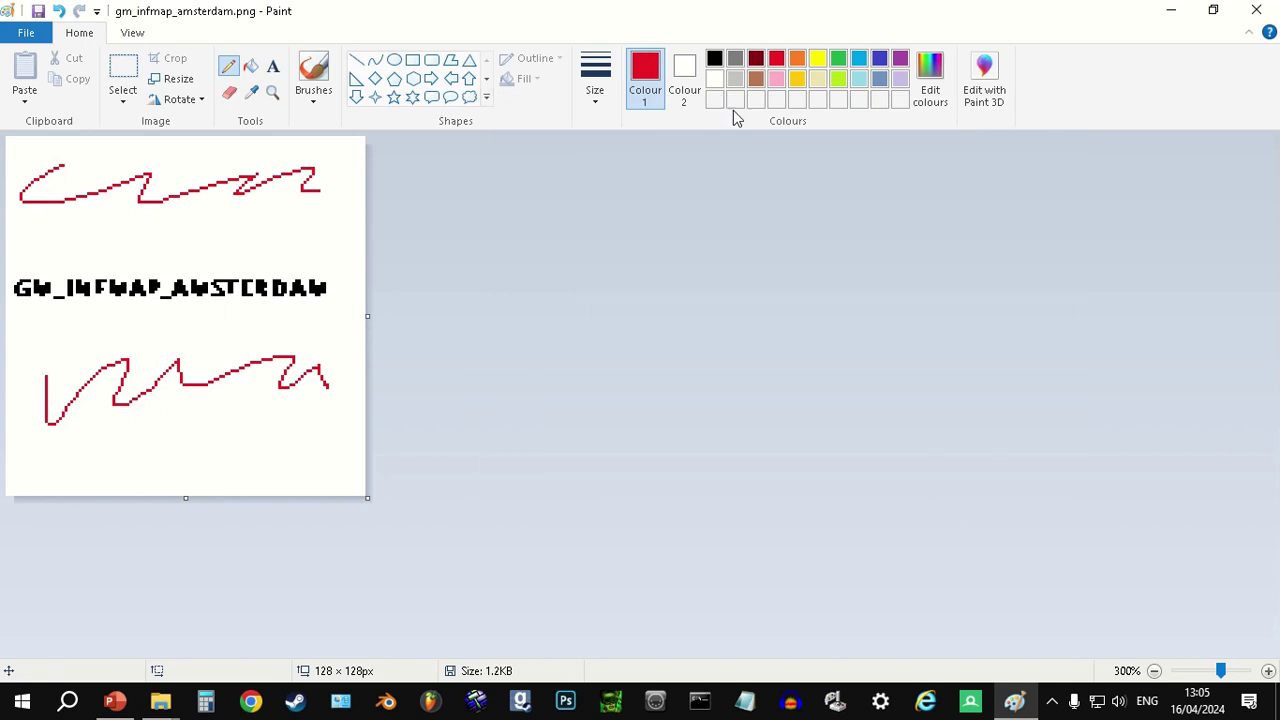
pyautogui.click(1256, 9)
# - Delete gm_infmap_amsterdam.bmp from the addon's thumb folder
pyautogui.click(761, 271)
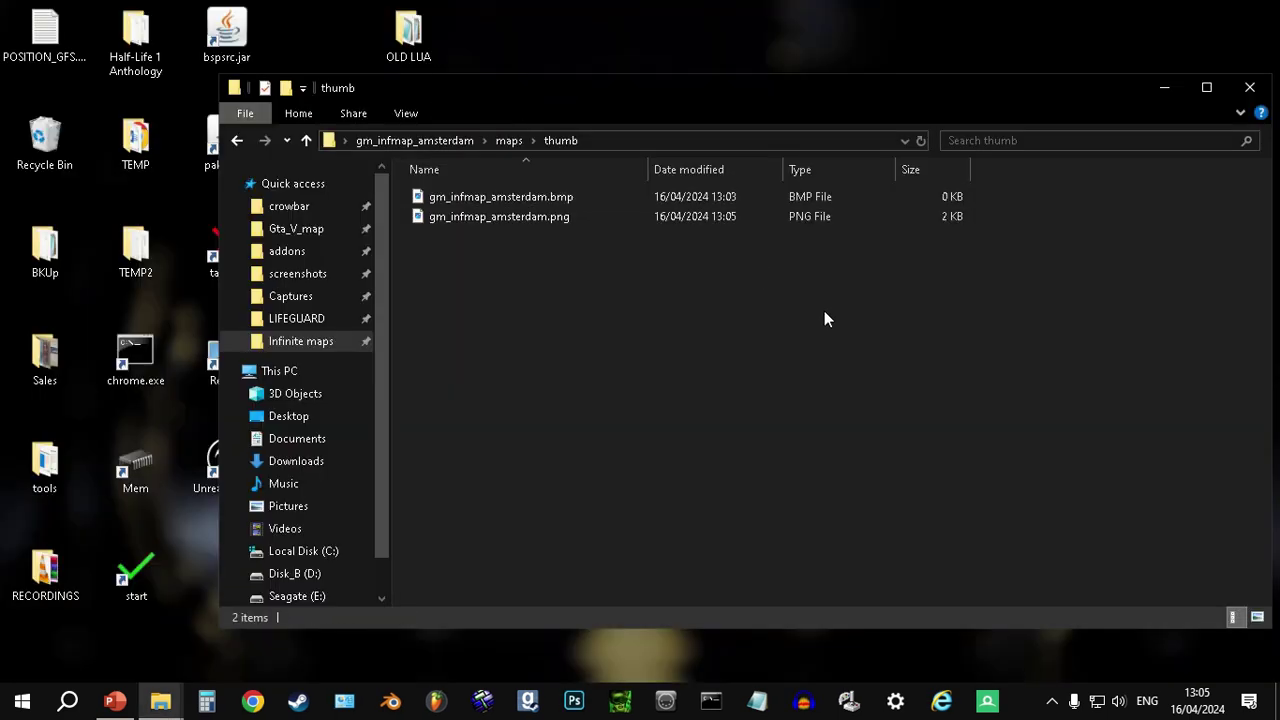
pyautogui.click(601, 192)
pyautogui.press('Delete')
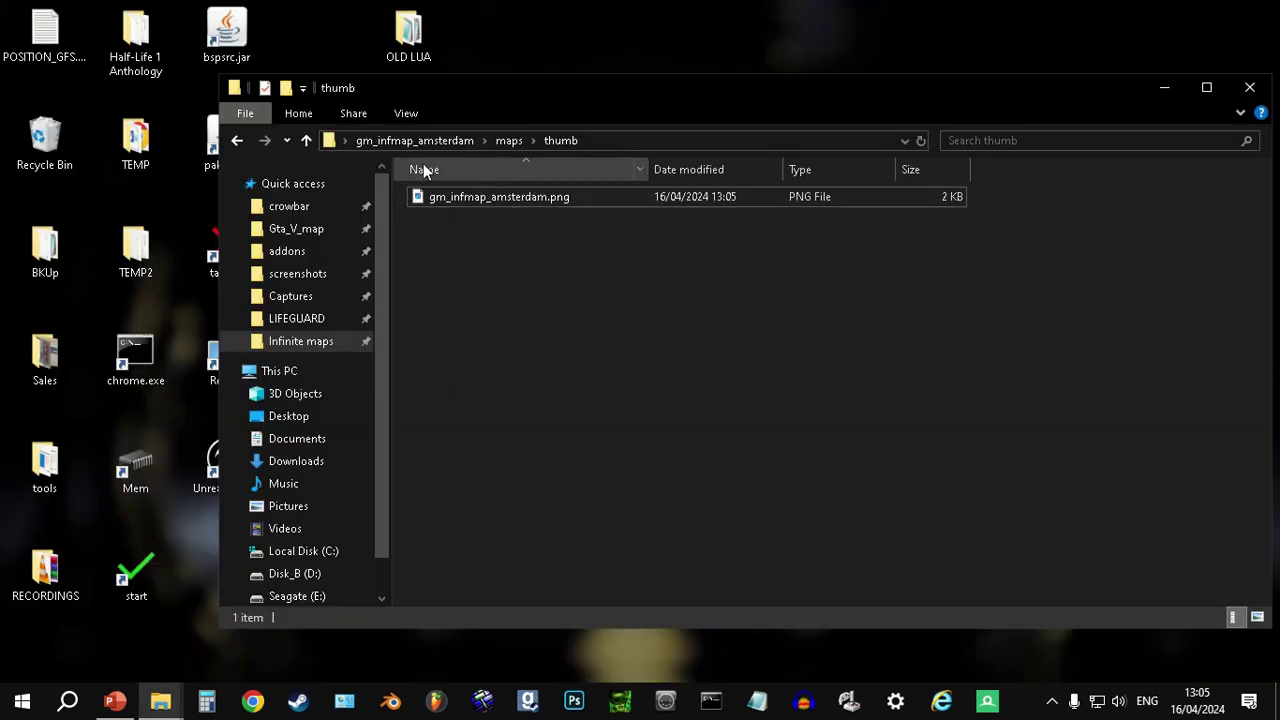
# - Check the contents of the gm_infmap_amsterdam addon's maps and materials folders
pyautogui.click(505, 145)
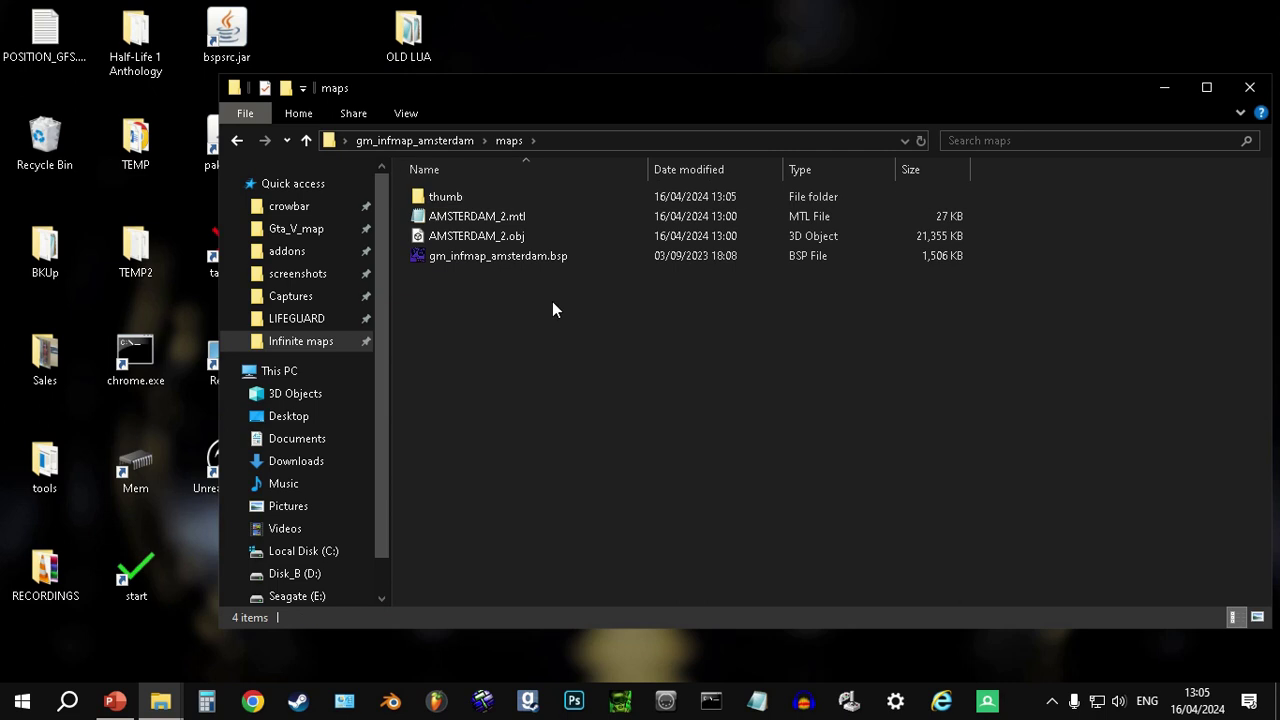
pyautogui.click(433, 132)
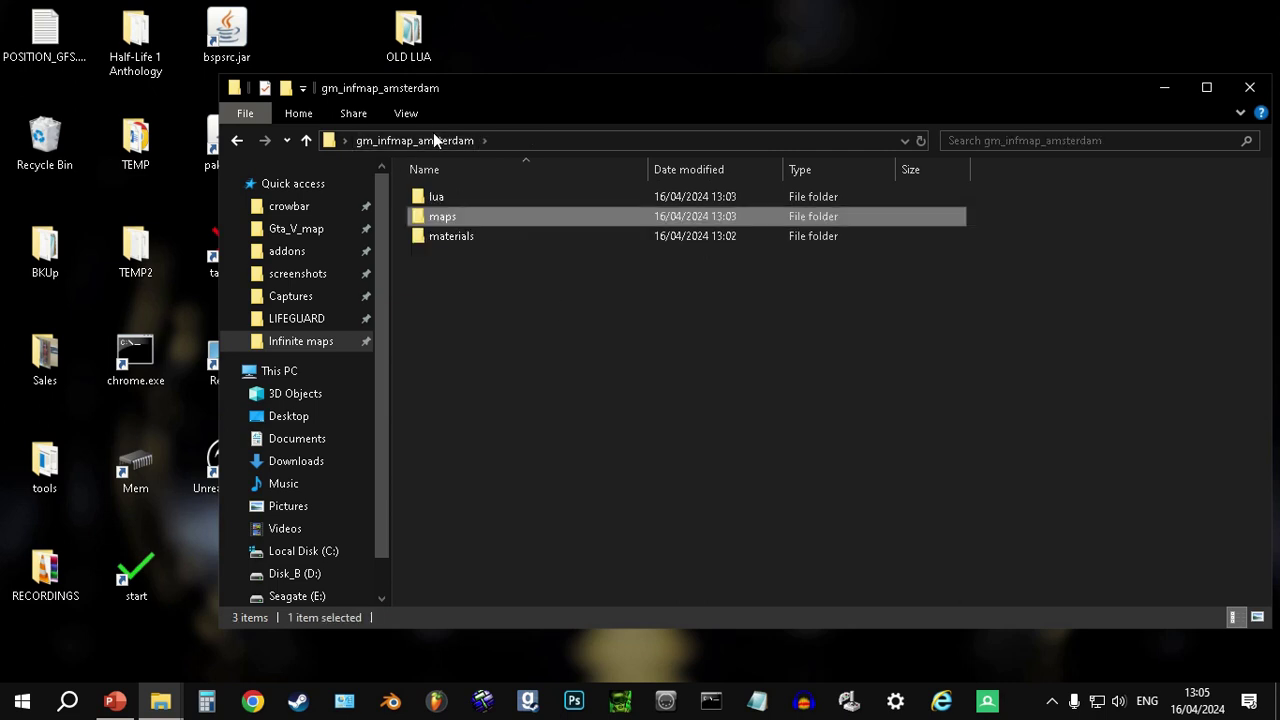
pyautogui.click(484, 240)
pyautogui.doubleClick(486, 238)
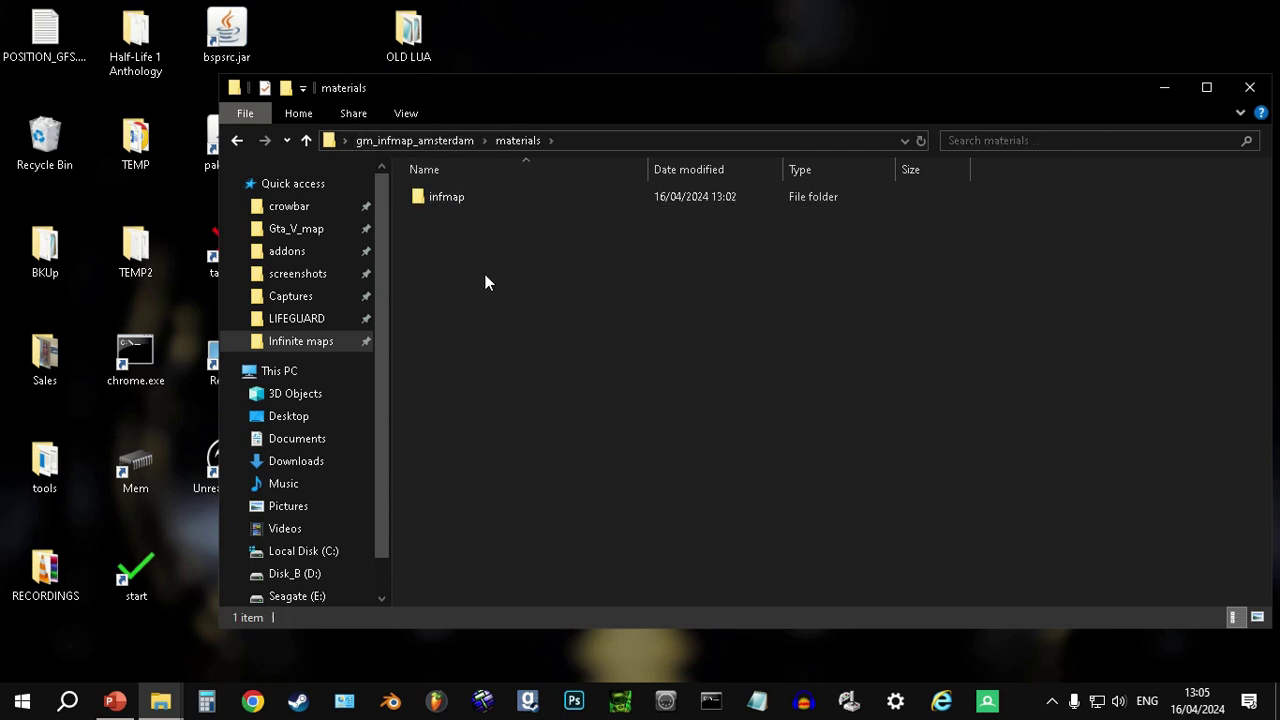
# - Copy the skybox folder from gm_infmap_dublin's materials folder inside the crowbar directory
pyautogui.click(295, 208)
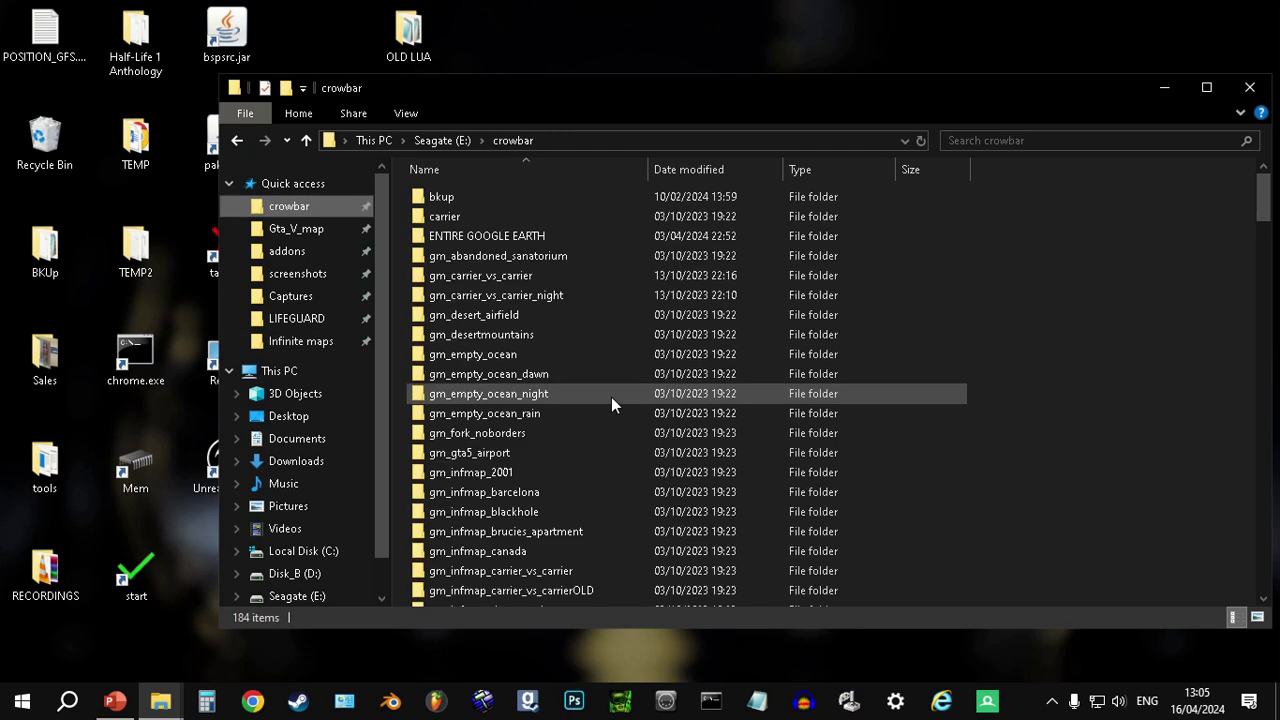
pyautogui.scroll(-3, 590, 397)
pyautogui.scroll(-3, 533, 312)
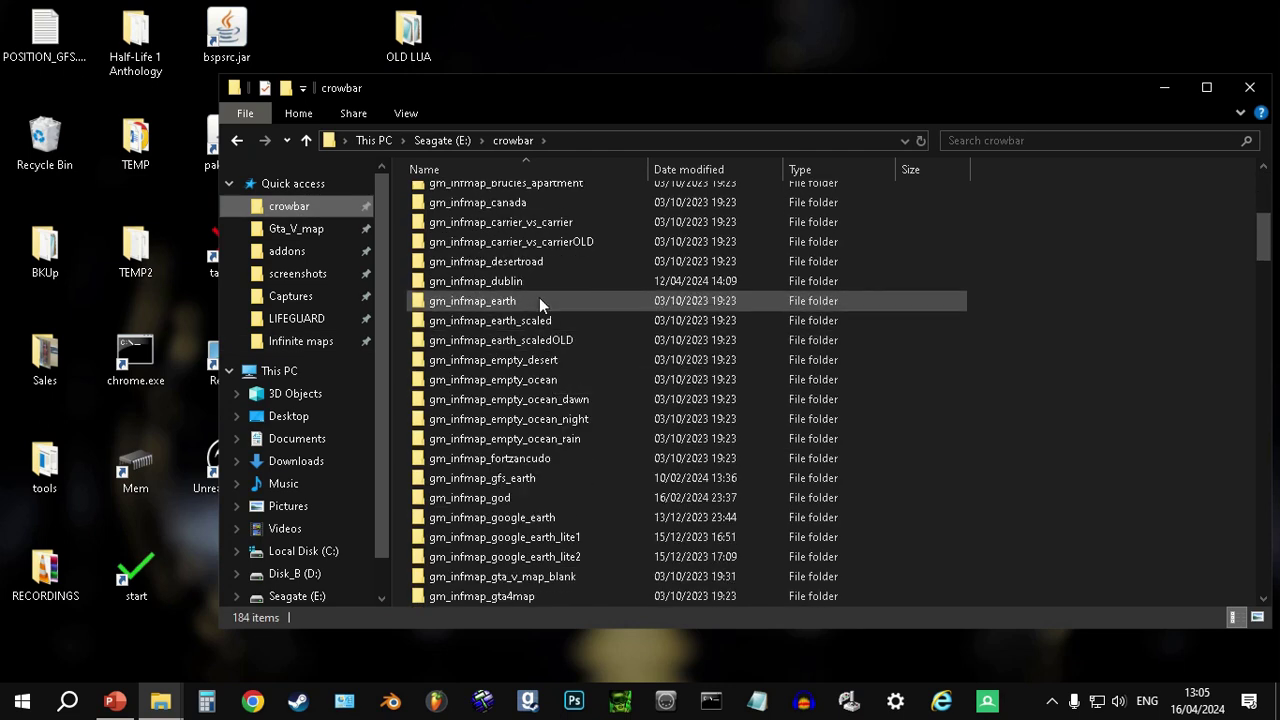
pyautogui.doubleClick(543, 281)
pyautogui.doubleClick(519, 236)
pyautogui.click(519, 217)
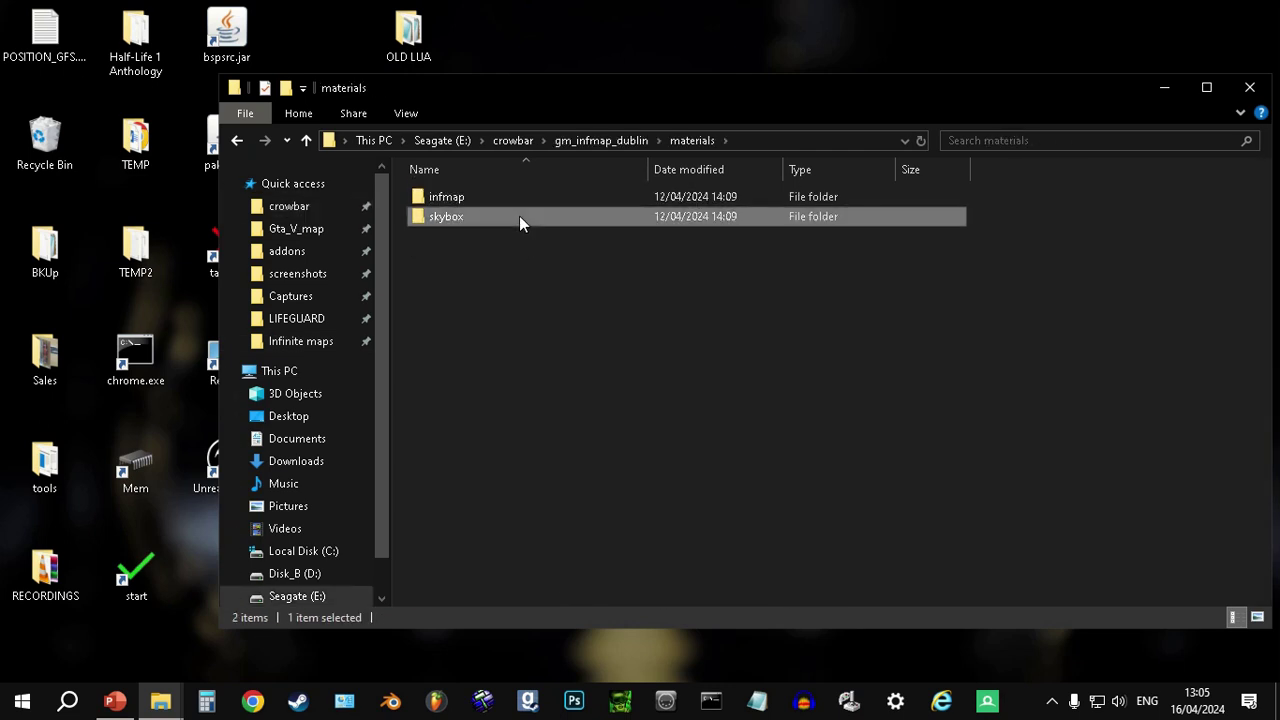
# - Inspect the lua/infmap folder of gm_infmap_dublin as a structure reference
pyautogui.click(237, 140)
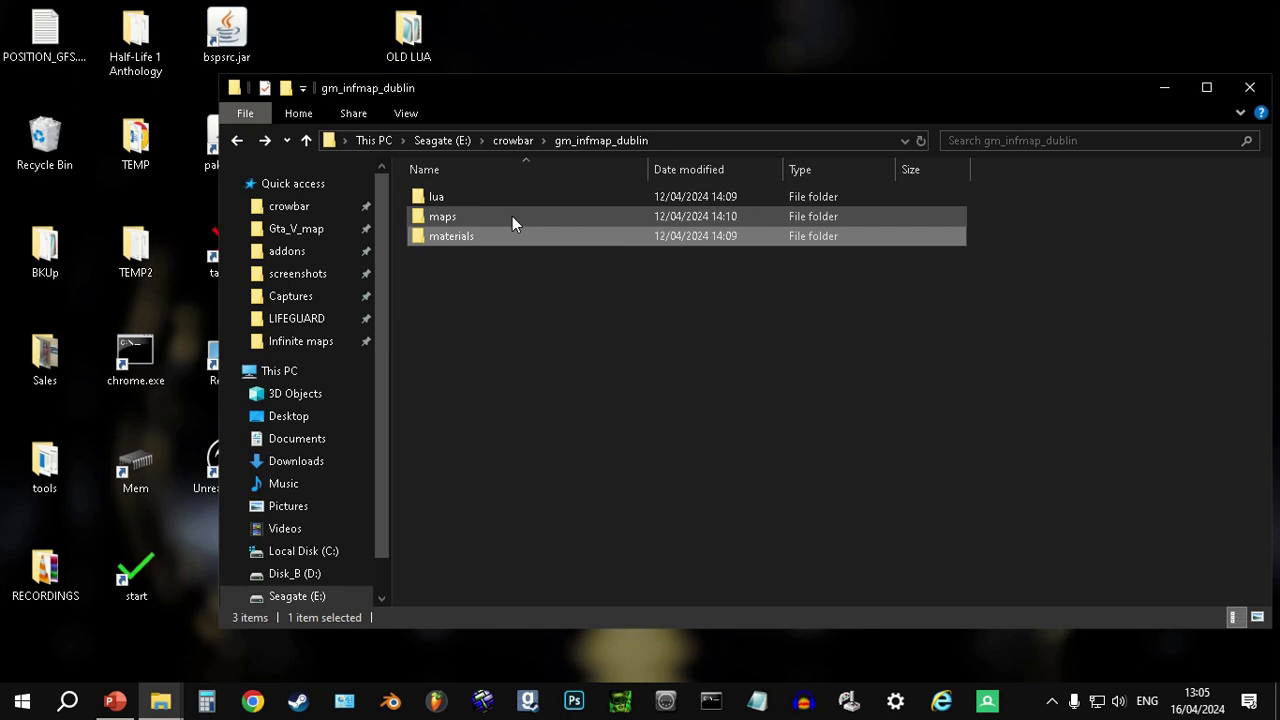
pyautogui.doubleClick(496, 204)
pyautogui.doubleClick(496, 204)
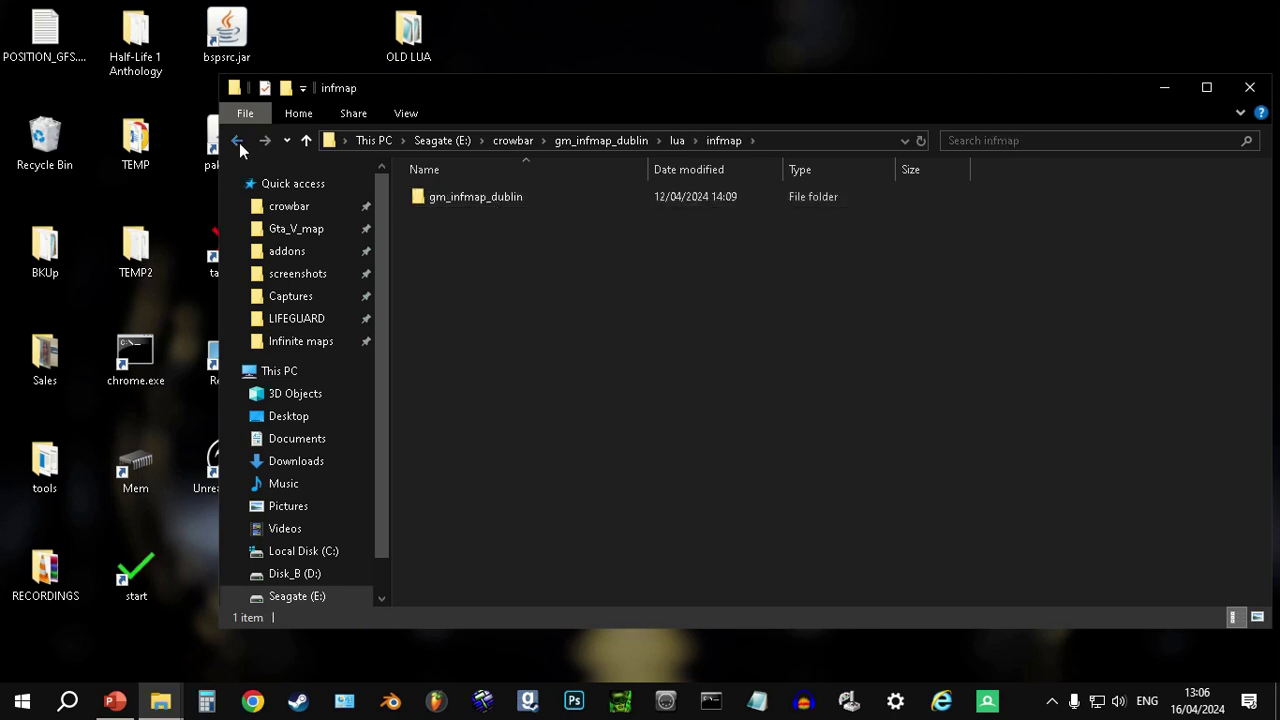
# - Paste the copied skybox folder beside infmap in gm_infmap_amsterdam's materials folder
pyautogui.click(238, 142)
pyautogui.click(238, 142)
pyautogui.click(238, 142)
pyautogui.click(239, 143)
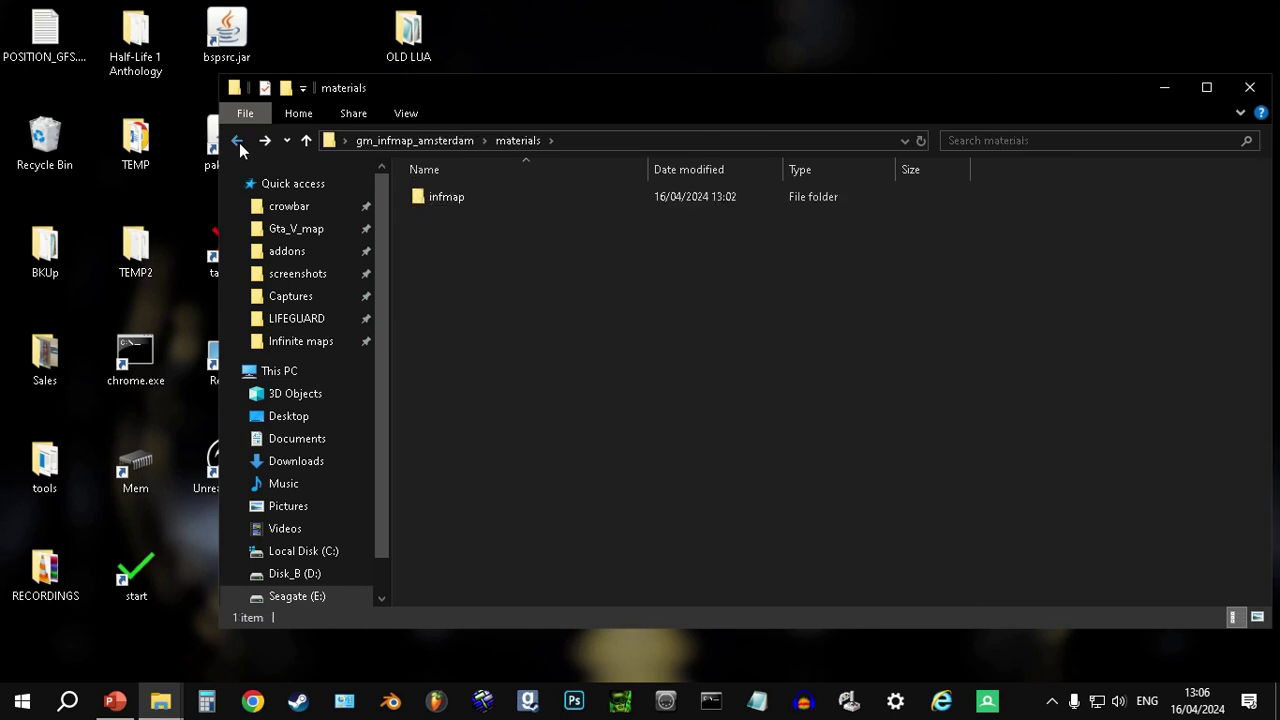
pyautogui.click(442, 200)
pyautogui.click(460, 254)
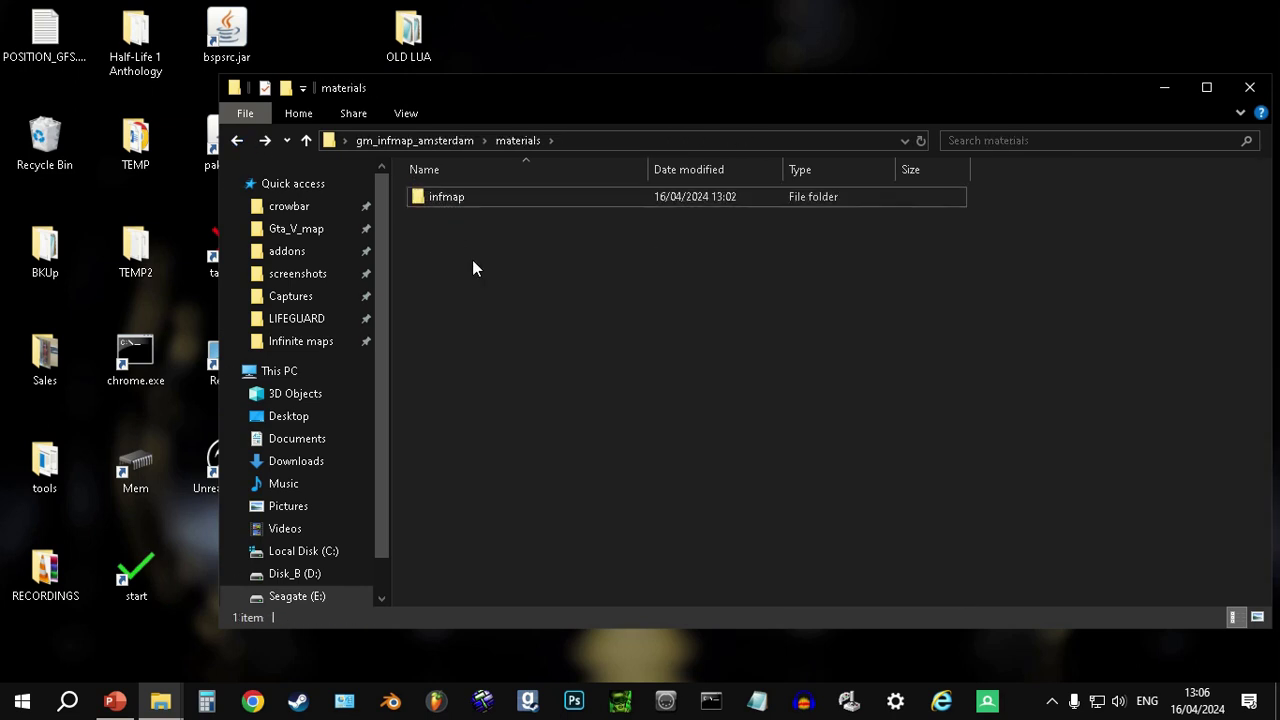
pyautogui.hotkey('ctrl', 'v')
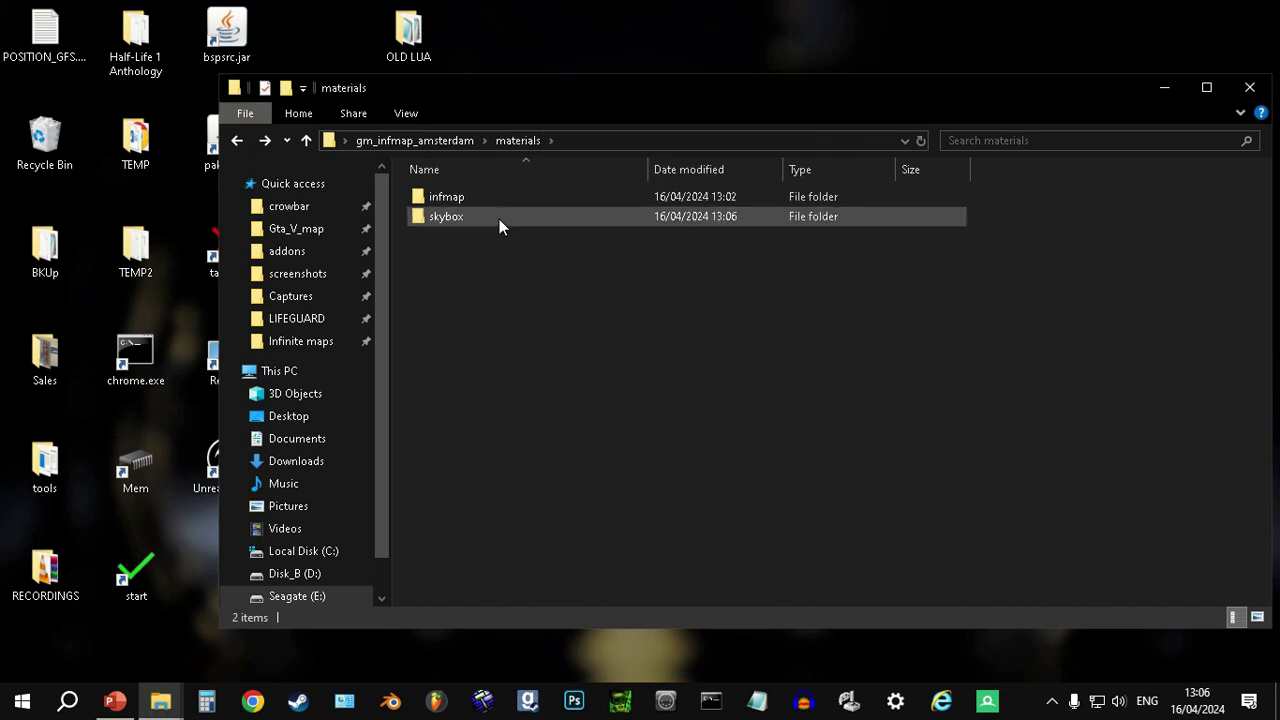
# - Review the addon's top-level and materials folders, and close the folder window
pyautogui.click(420, 141)
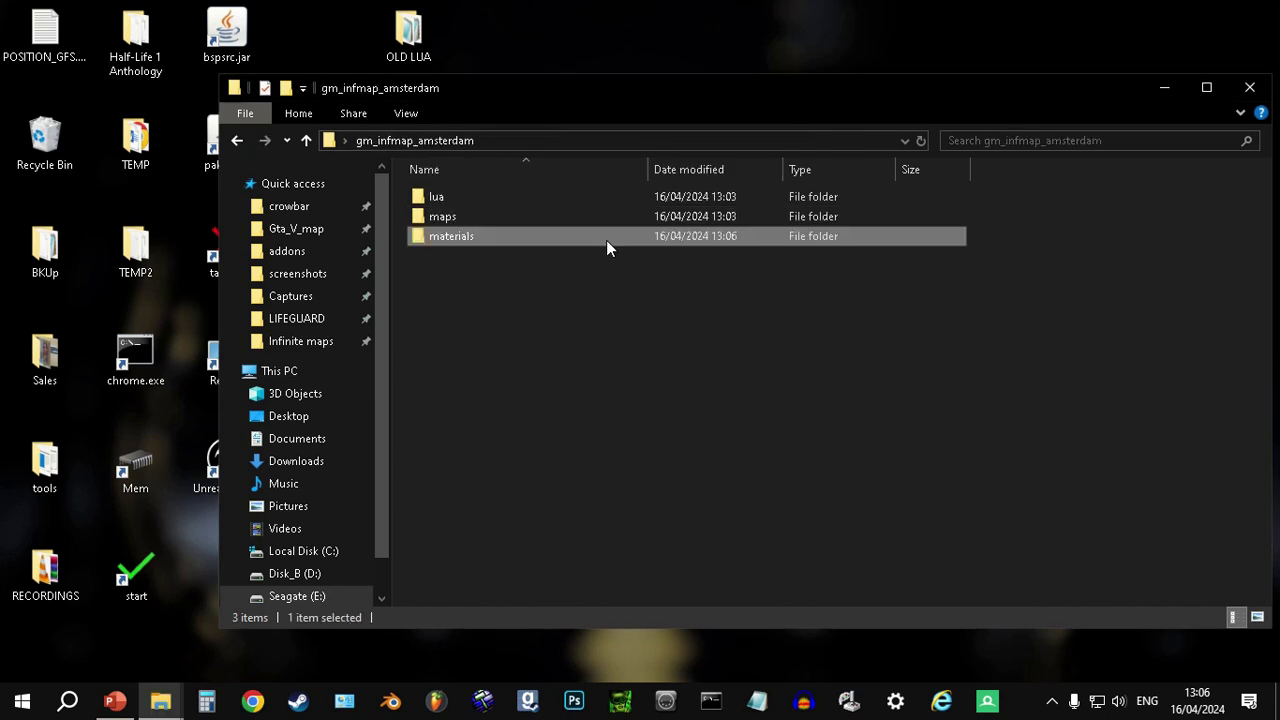
pyautogui.click(572, 294)
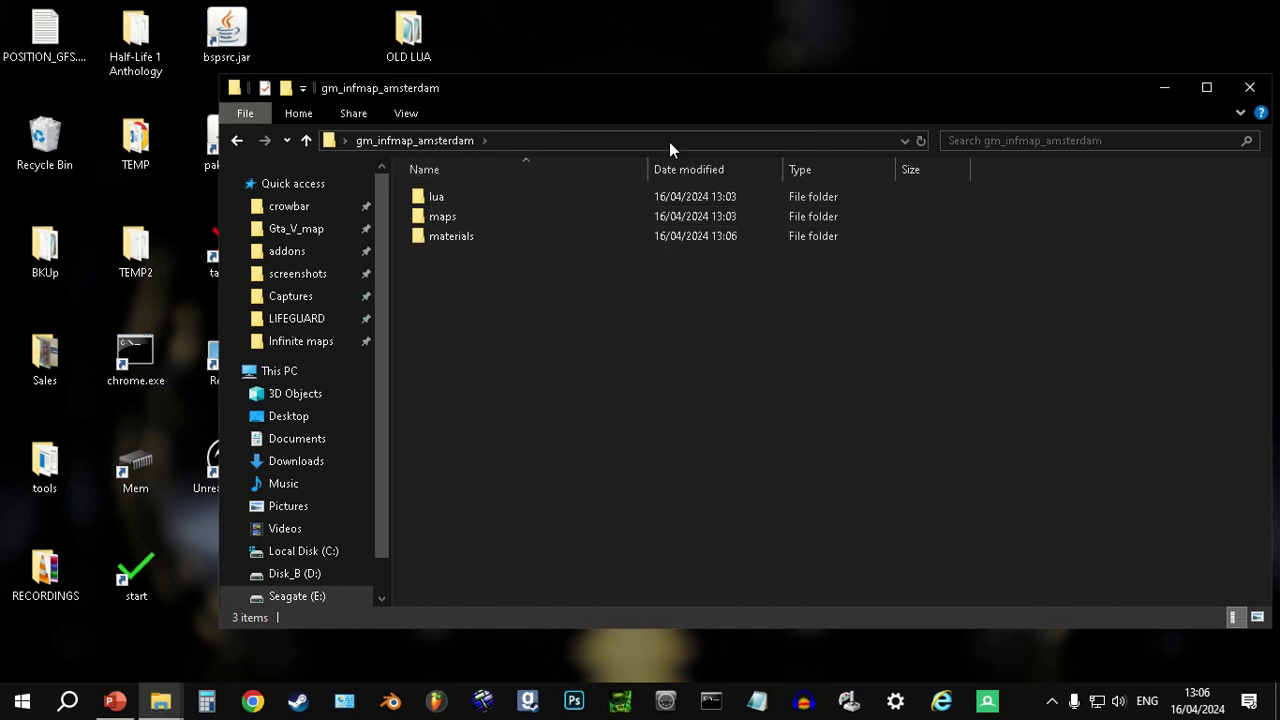
pyautogui.moveTo(676, 101); pyautogui.dragTo(622, 84)
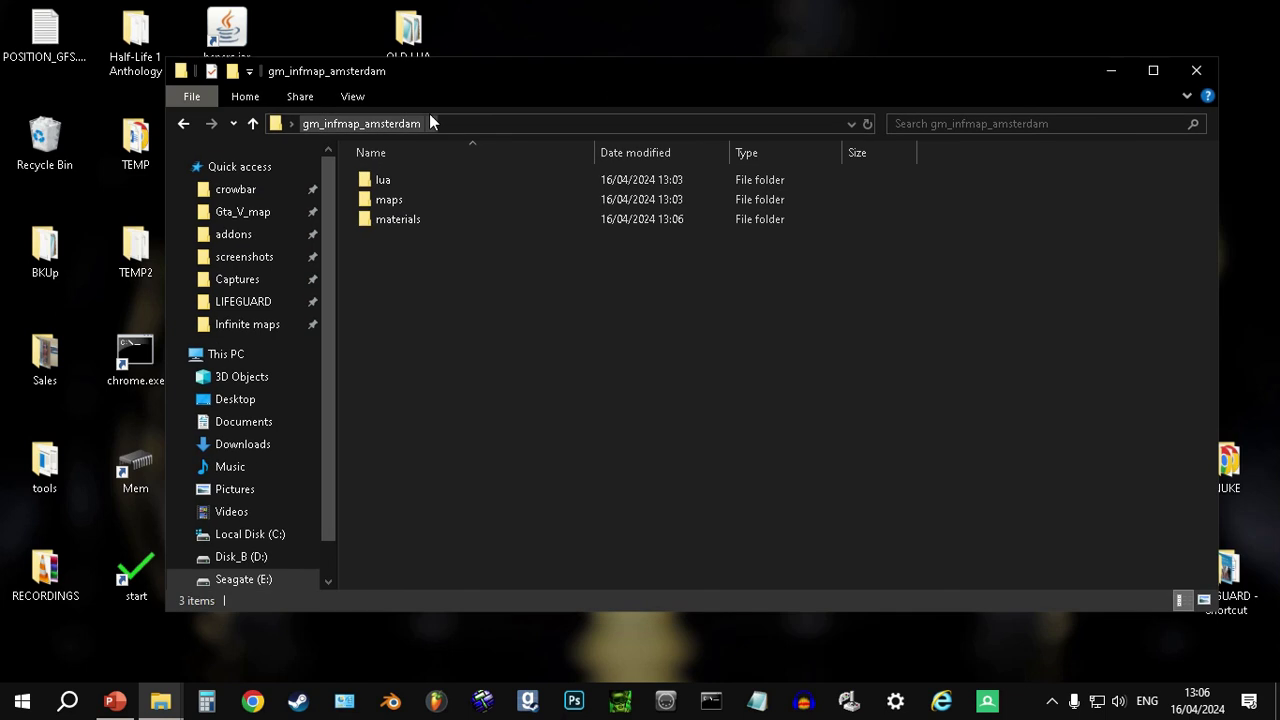
pyautogui.click(184, 124)
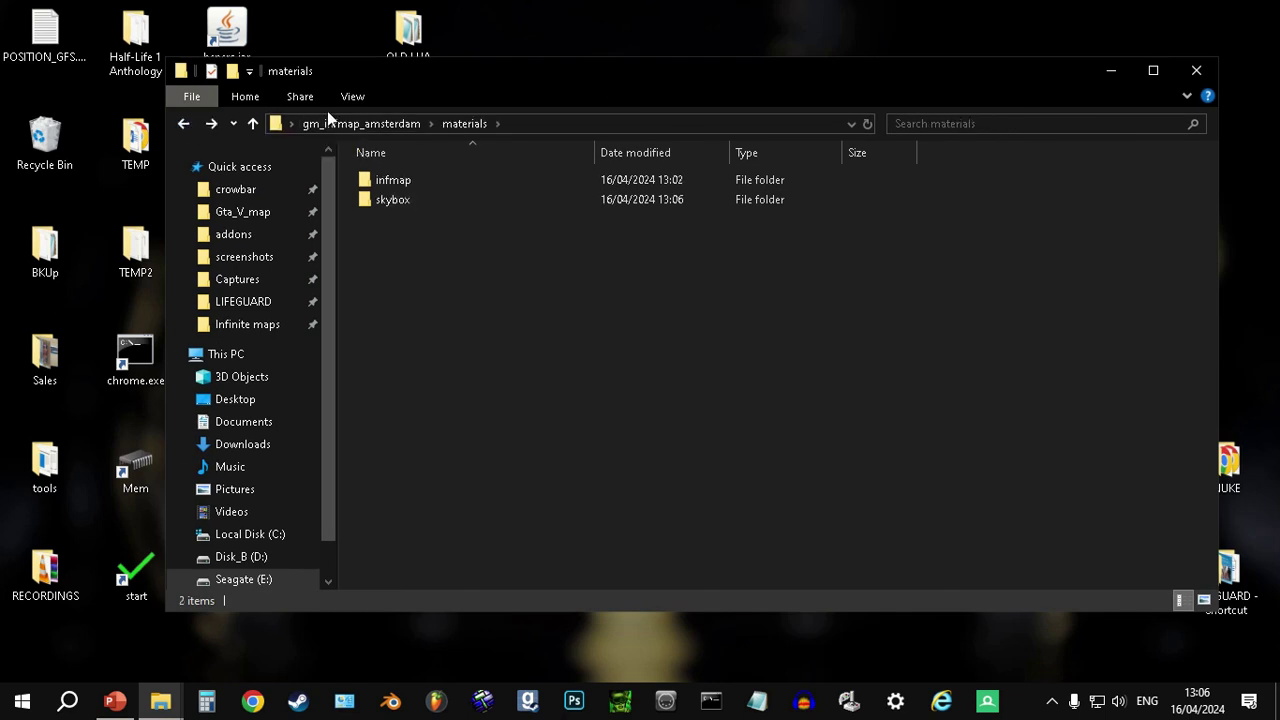
pyautogui.click(1196, 70)
# - Move the gm_infmap_amsterdam folder from the desktop into Garry's Mod's addons folder, and close the folder window
pyautogui.rightClick(578, 368)
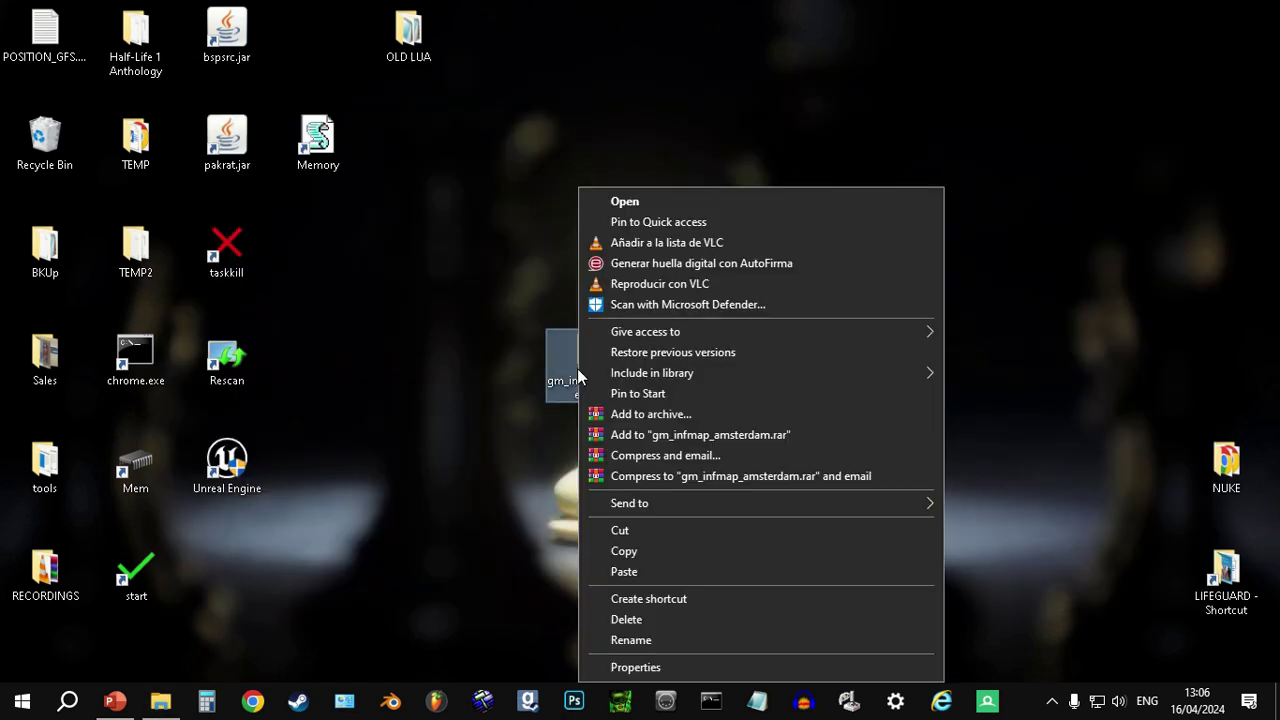
pyautogui.click(639, 530)
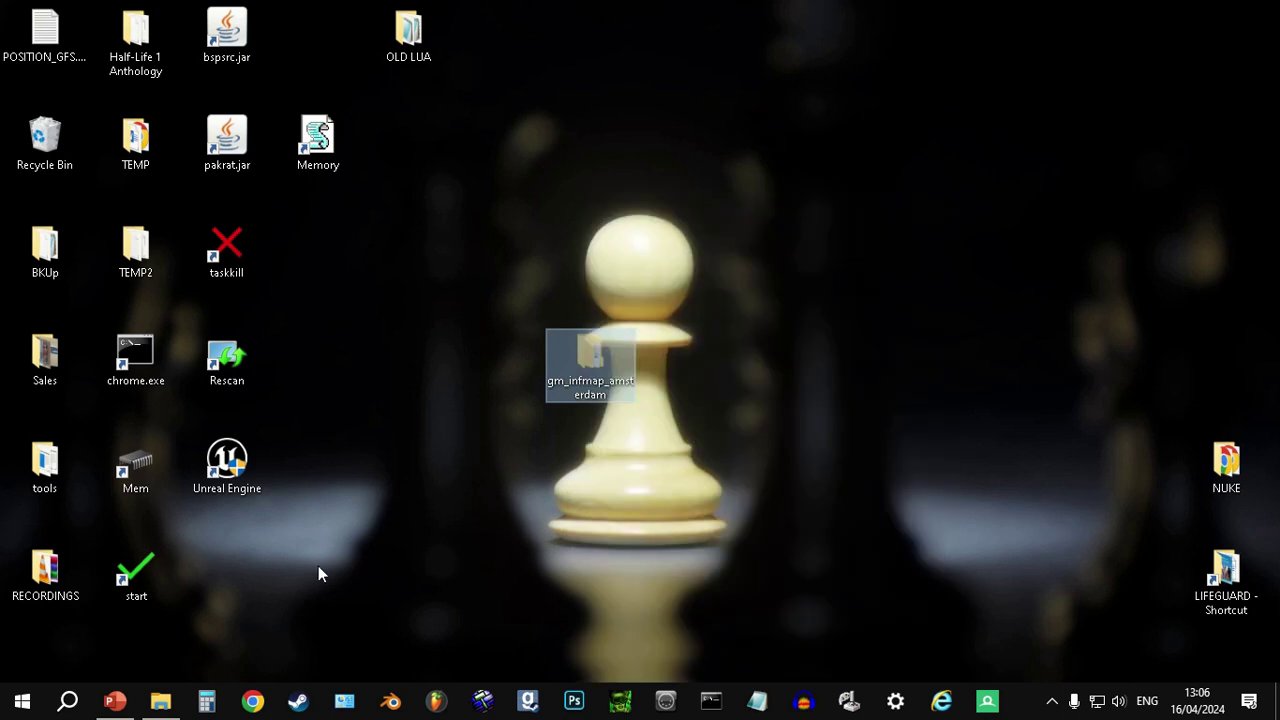
pyautogui.click(156, 706)
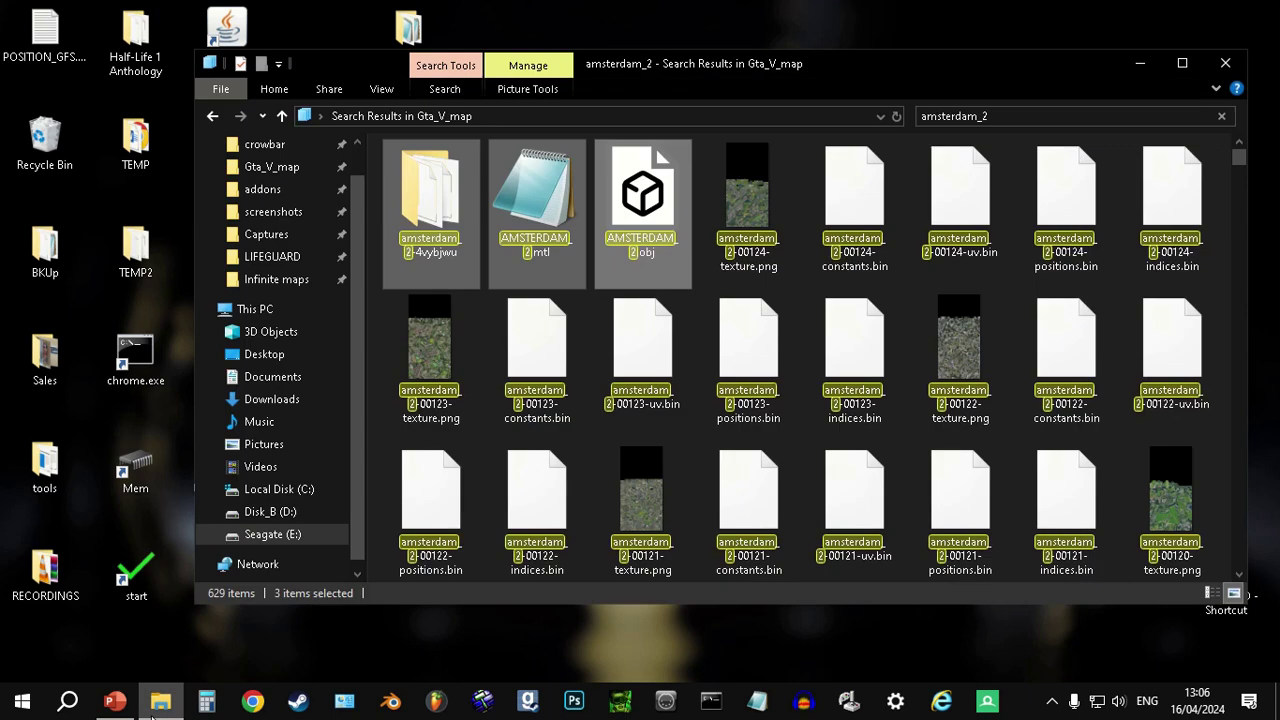
pyautogui.scroll(1, 294, 249)
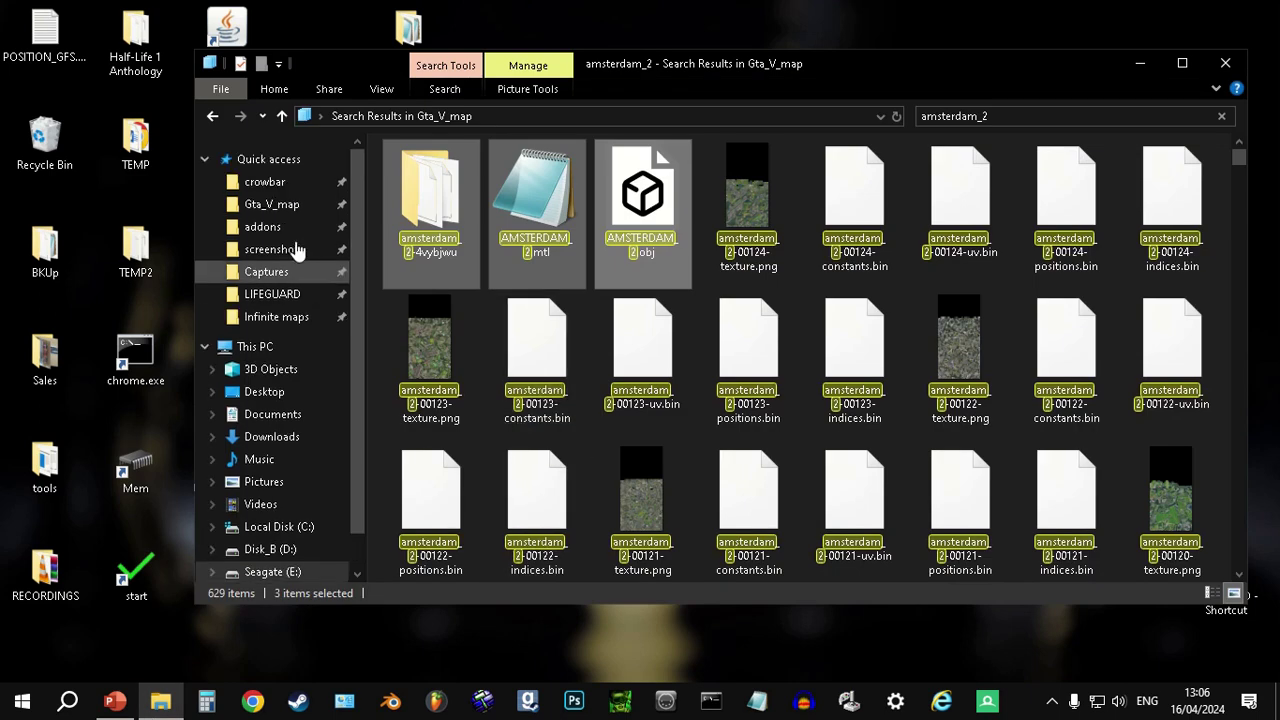
pyautogui.click(273, 229)
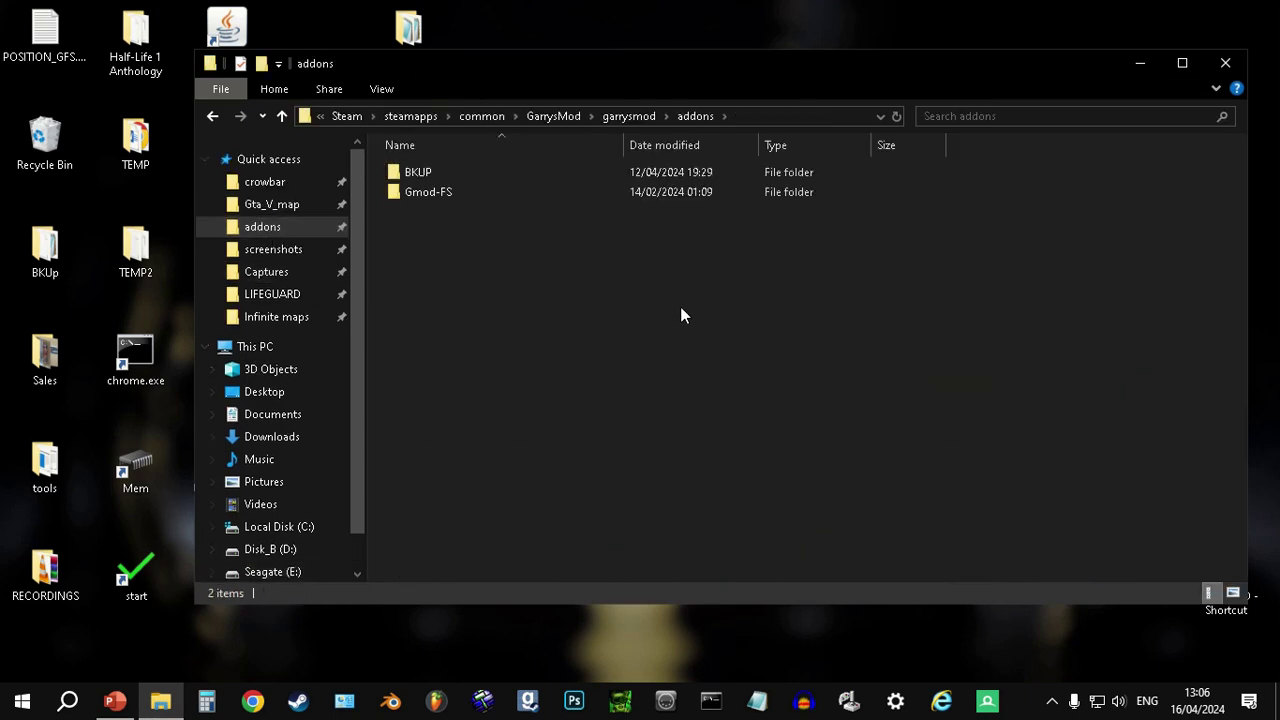
pyautogui.hotkey('ctrl', 'v')
pyautogui.click(679, 296)
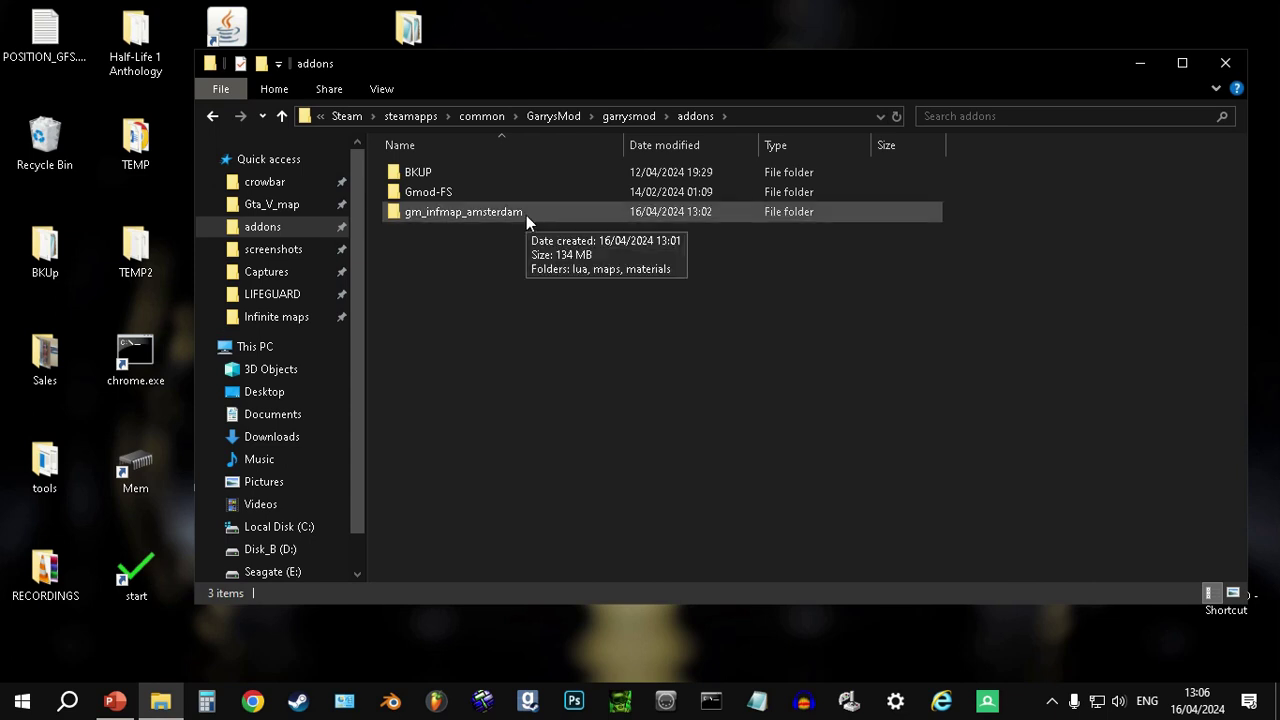
pyautogui.click(1224, 66)
# - Launch Garry's Mod through Steam and move its window onto a newly created second virtual desktop
pyautogui.rightClick(300, 703)
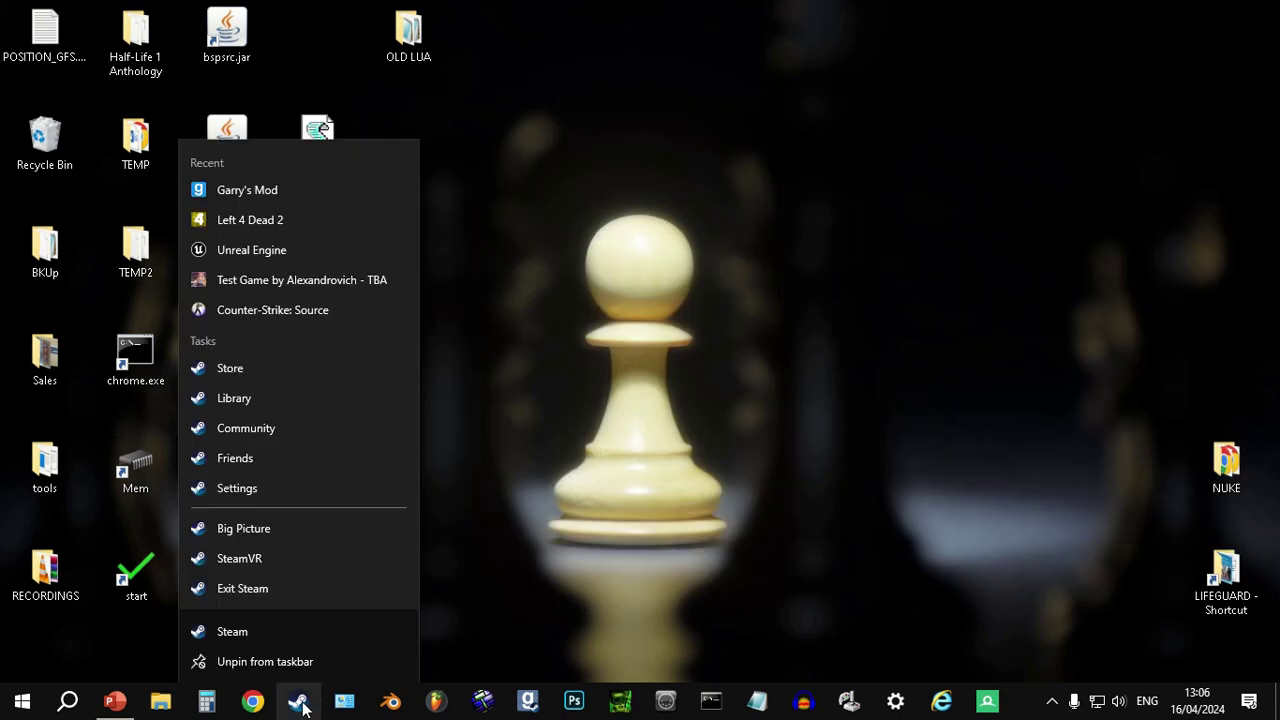
pyautogui.click(265, 186)
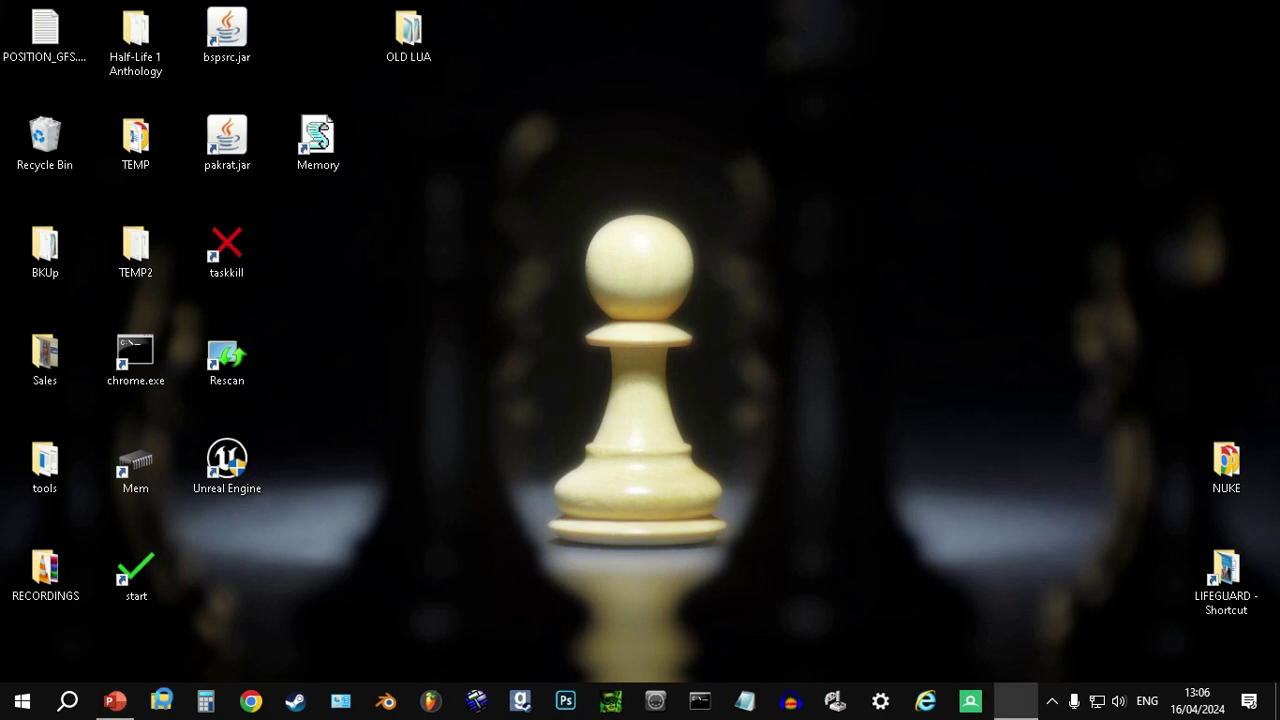
pyautogui.press('super+Tab')
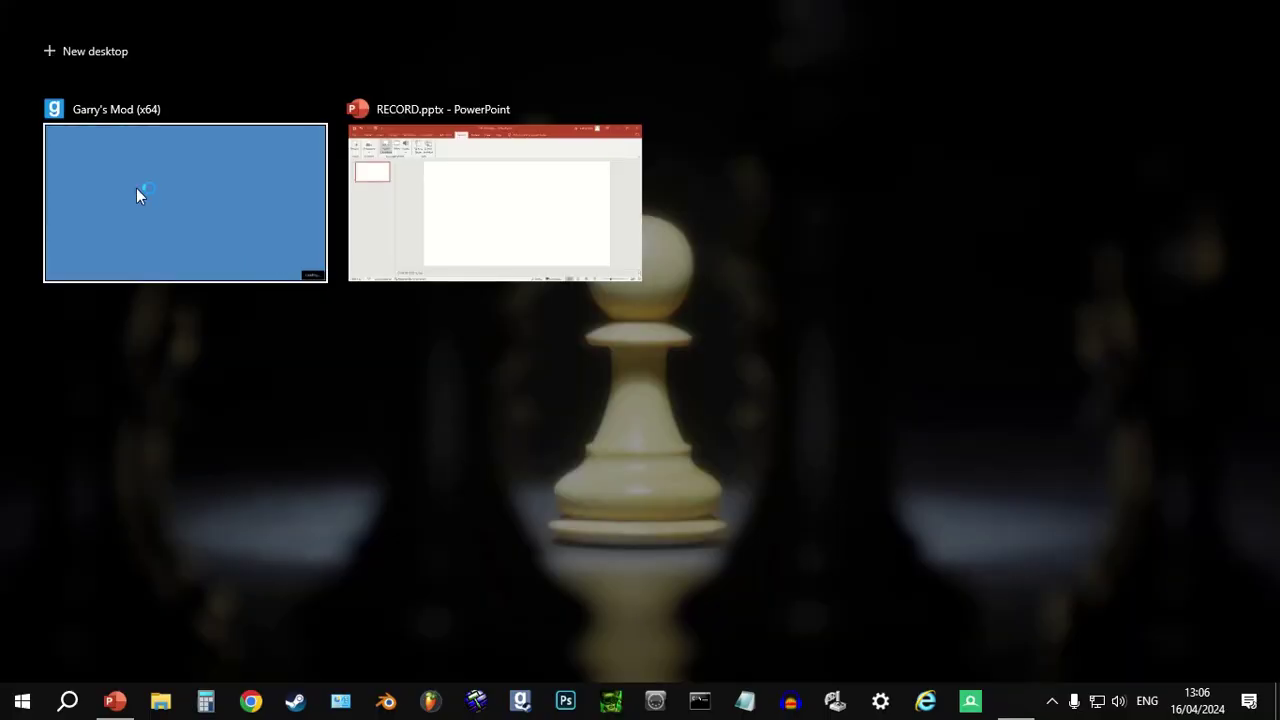
pyautogui.click(124, 57)
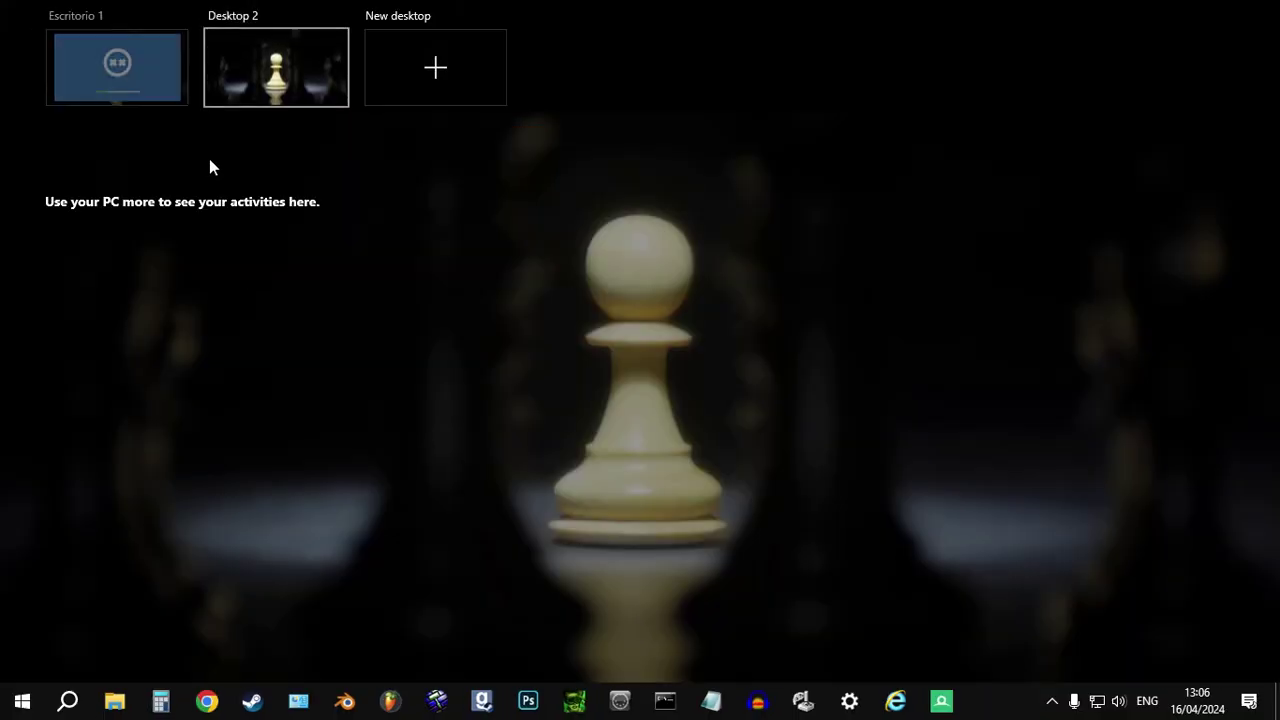
pyautogui.click(150, 85)
pyautogui.press('super+Tab')
pyautogui.moveTo(193, 222); pyautogui.dragTo(240, 77)
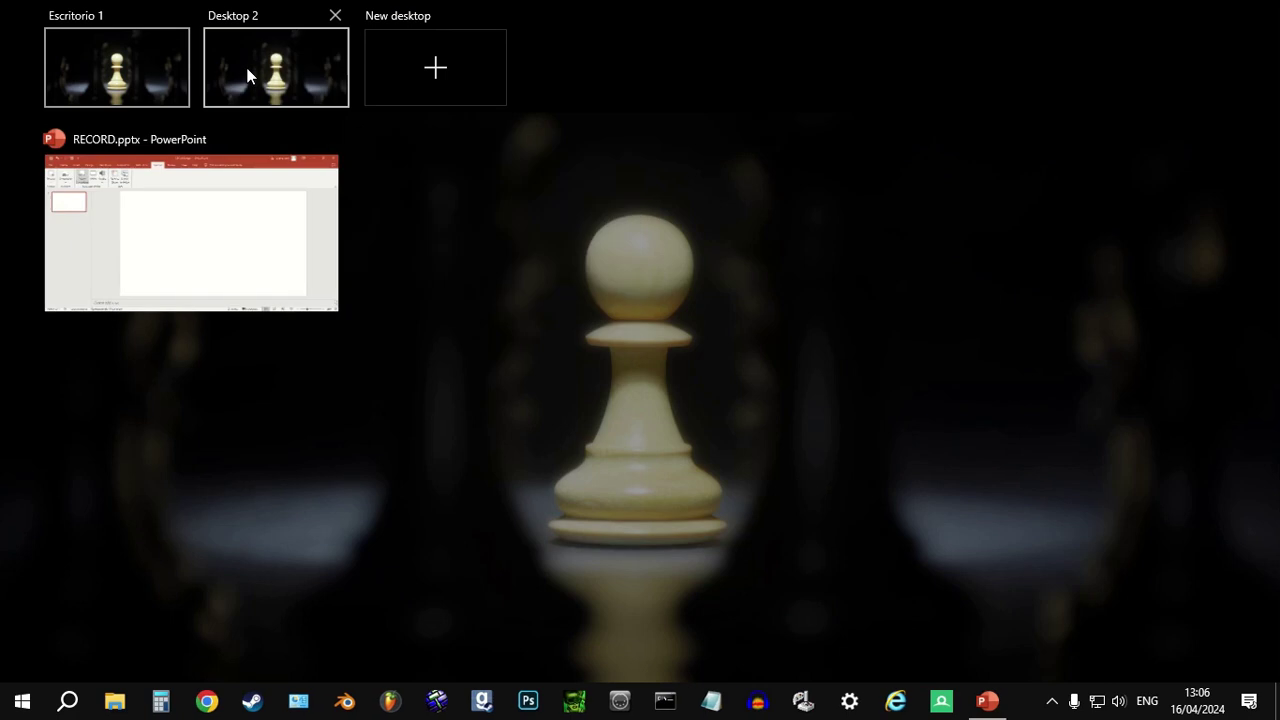
# - Return to the first virtual desktop and open loadobject.lua from the installed addon's lua/infmap/gm_infmap_amsterdam folder
pyautogui.click(133, 77)
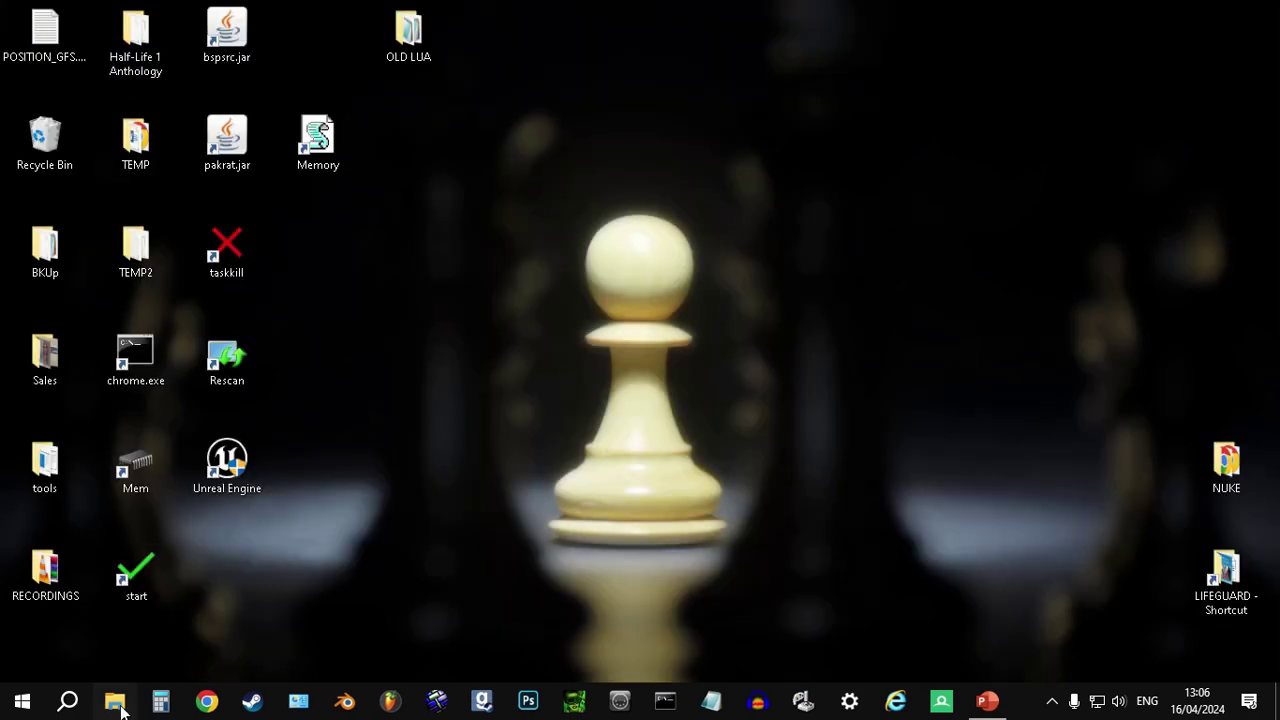
pyautogui.click(114, 700)
pyautogui.click(296, 226)
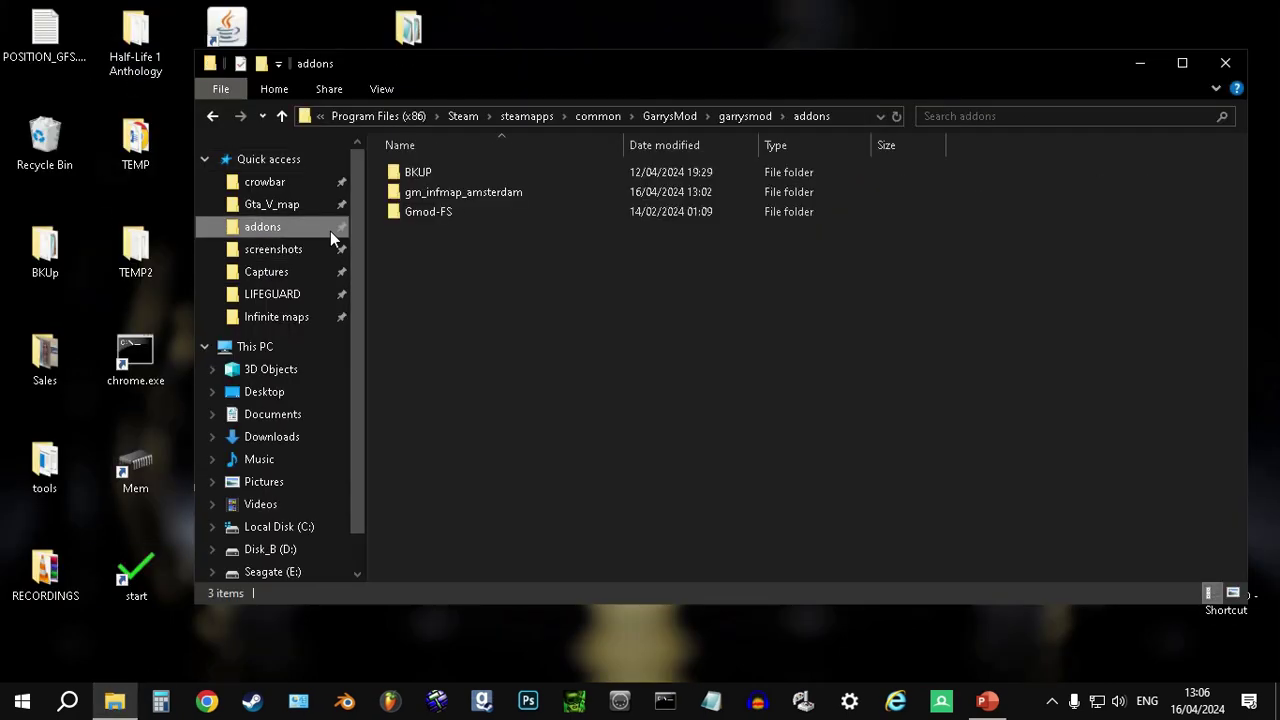
pyautogui.doubleClick(458, 192)
pyautogui.click(457, 172)
pyautogui.doubleClick(457, 172)
pyautogui.doubleClick(457, 172)
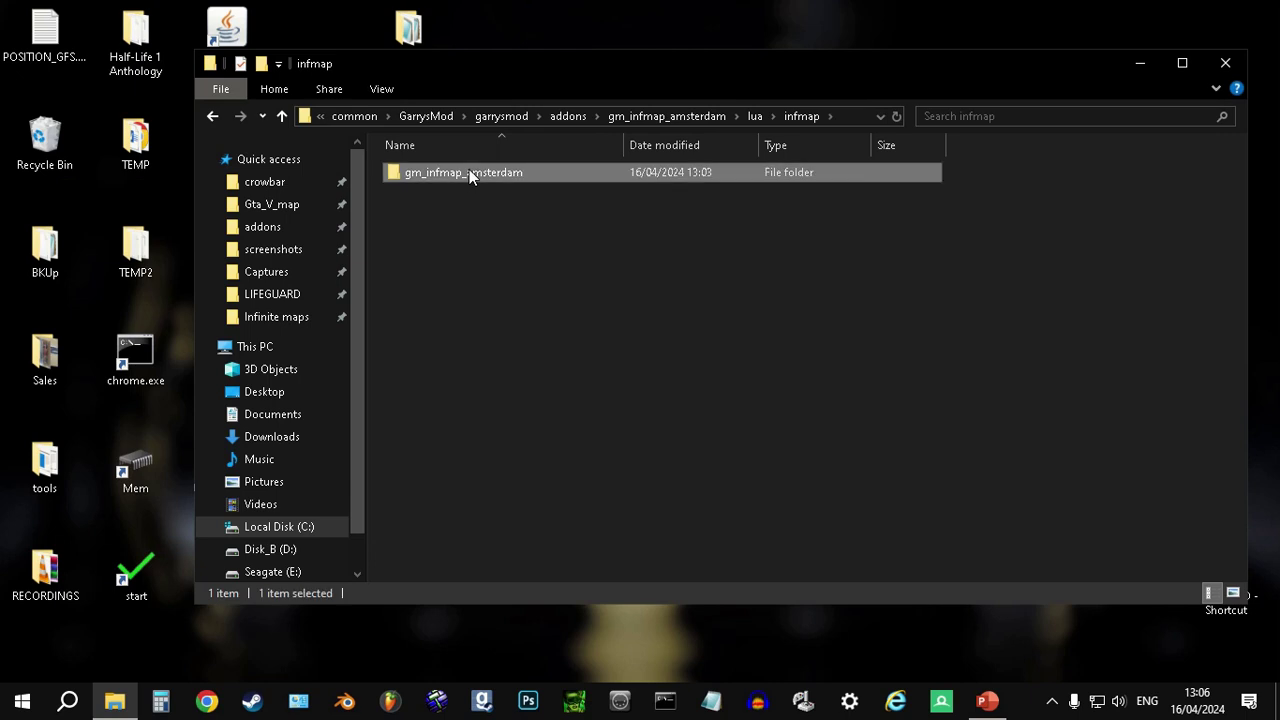
pyautogui.doubleClick(469, 171)
pyautogui.doubleClick(462, 175)
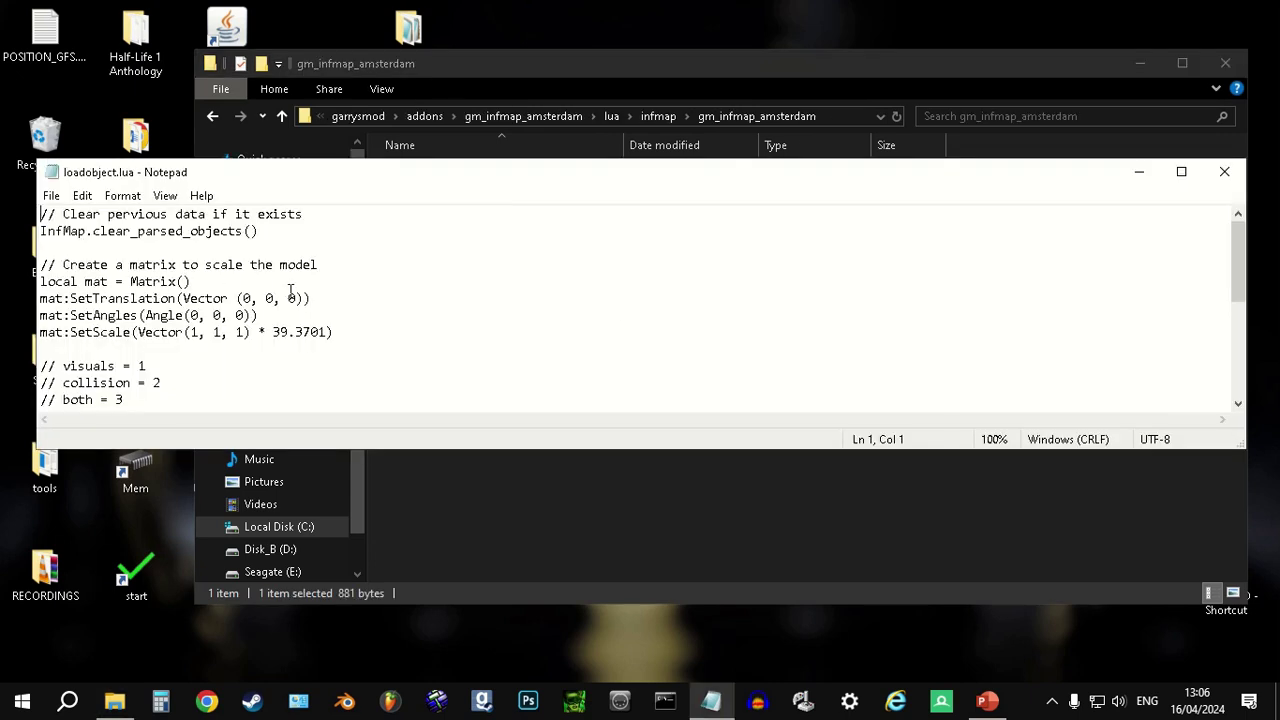
# - Highlight the mat:SetTranslation line in loadobject.lua and review the transform settings around it
pyautogui.moveTo(322, 298); pyautogui.dragTo(10, 296)
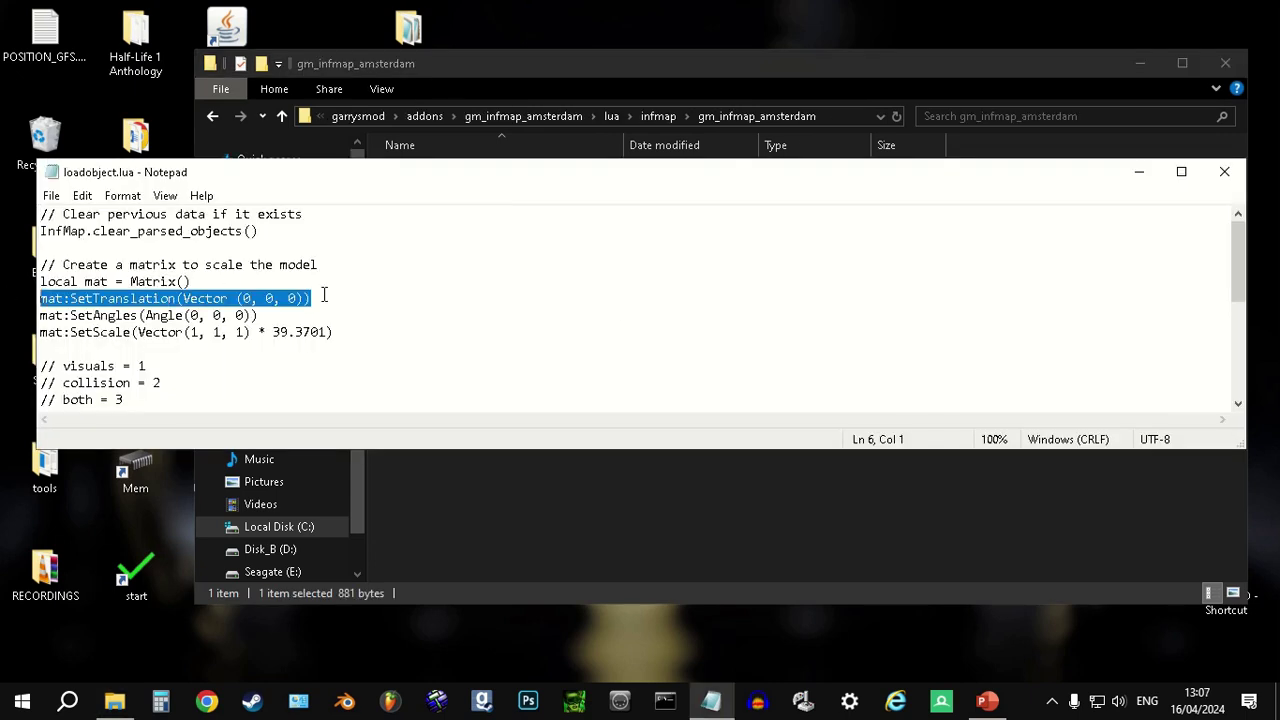
pyautogui.scroll(-2, 330, 288)
pyautogui.scroll(2, 341, 283)
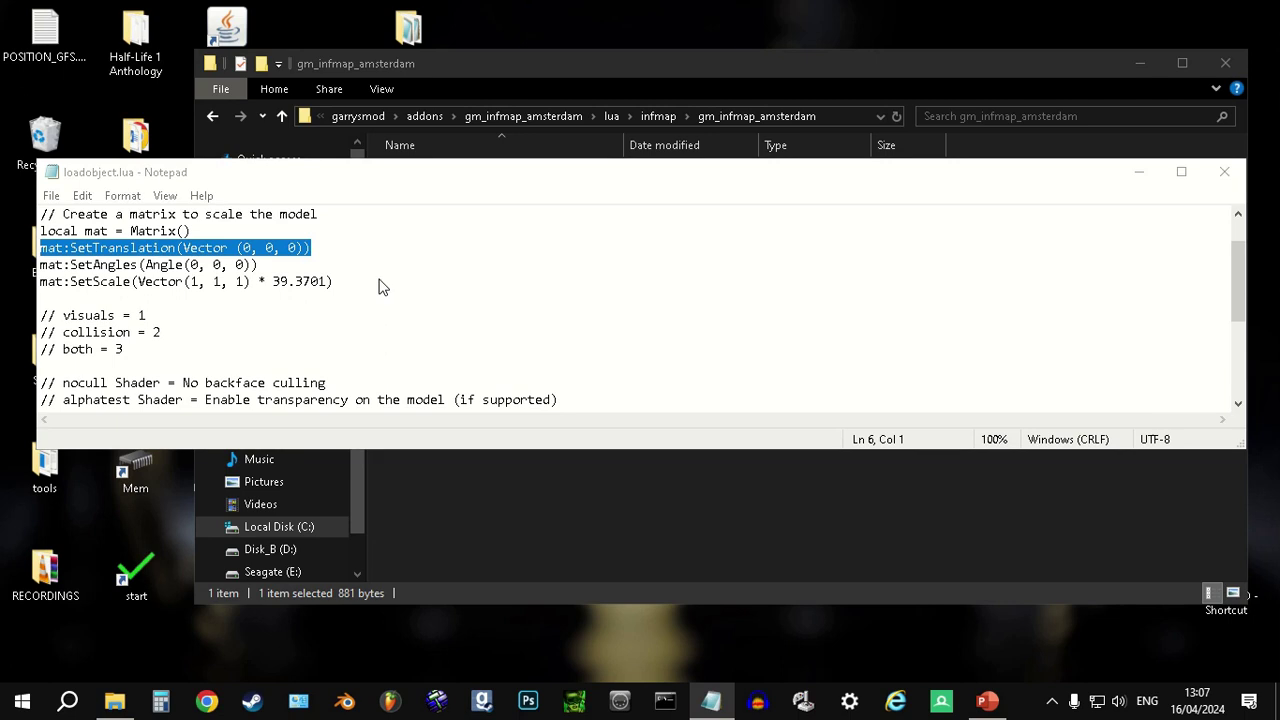
# - Switch to Garry's Mod on the second virtual desktop and start a single-player game on gm_infmap_amsterdam from Infinite Maps
pyautogui.press('super+Tab')
pyautogui.click(252, 35)
pyautogui.click(987, 701)
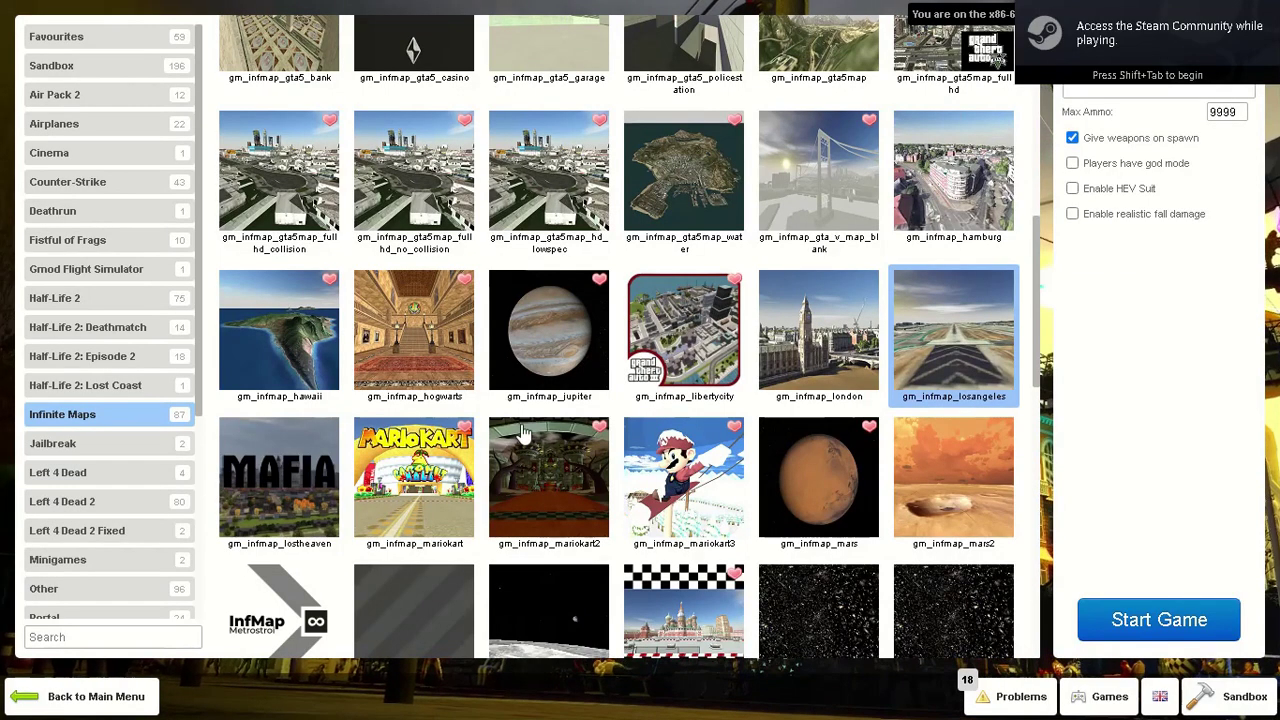
pyautogui.scroll(2, 652, 370)
pyautogui.scroll(5, 652, 370)
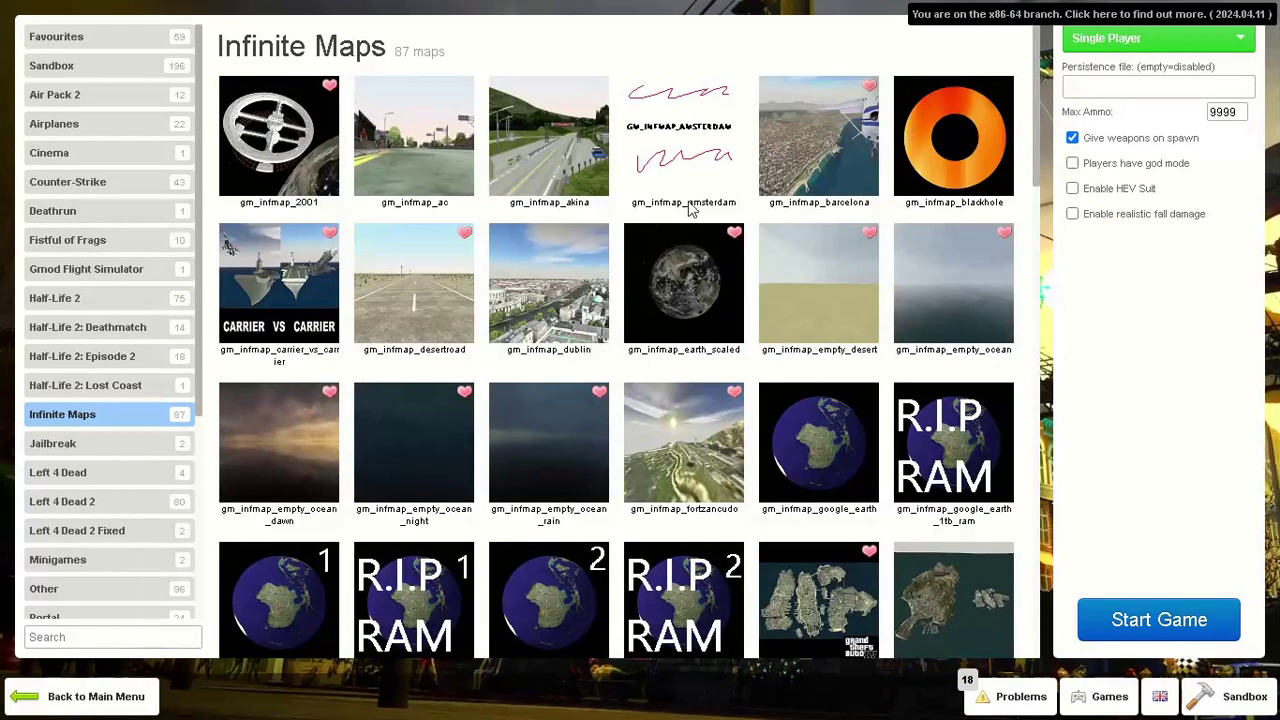
pyautogui.click(1173, 614)
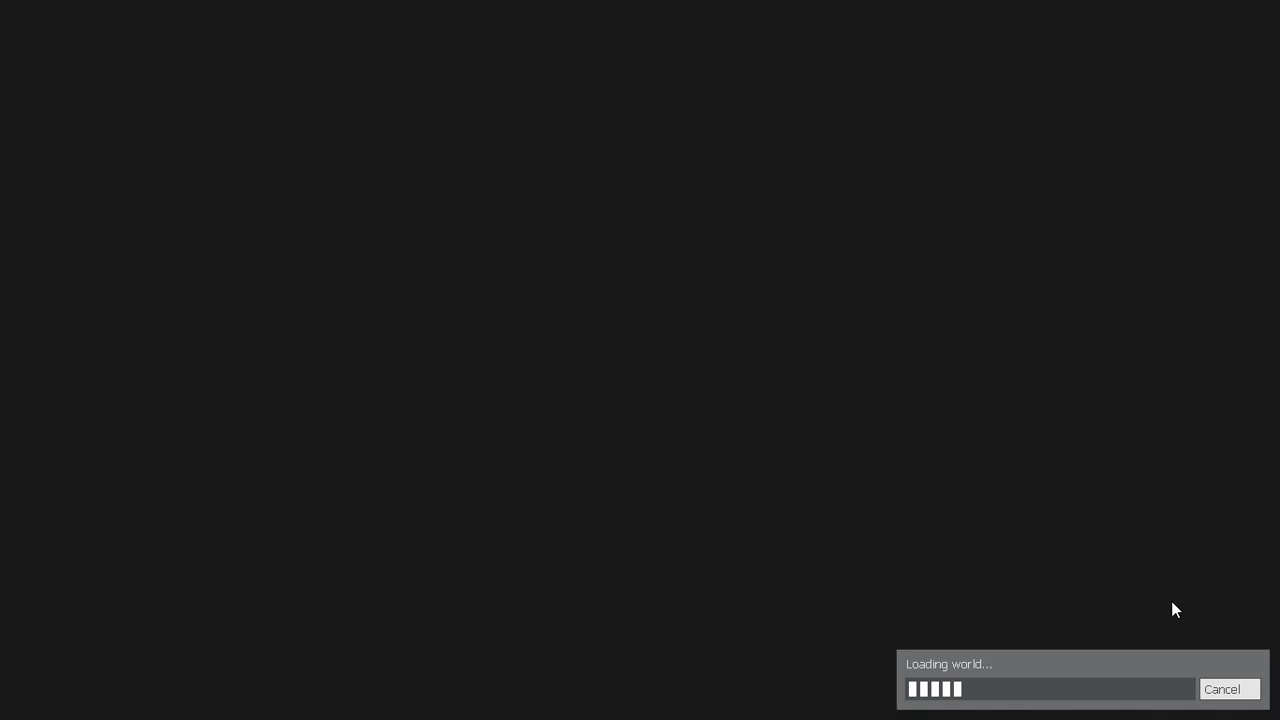